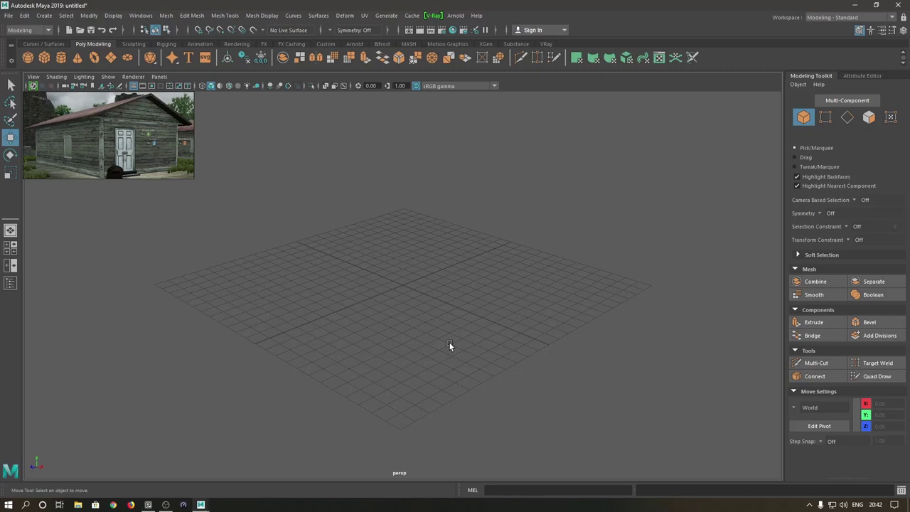
# Step: Create a polygon cube and set its height to 10
pyautogui.keyDown('shift'); pyautogui.moveTo(404, 307); pyautogui.dragTo(398, 334, button='right'); pyautogui.keyUp('shift')
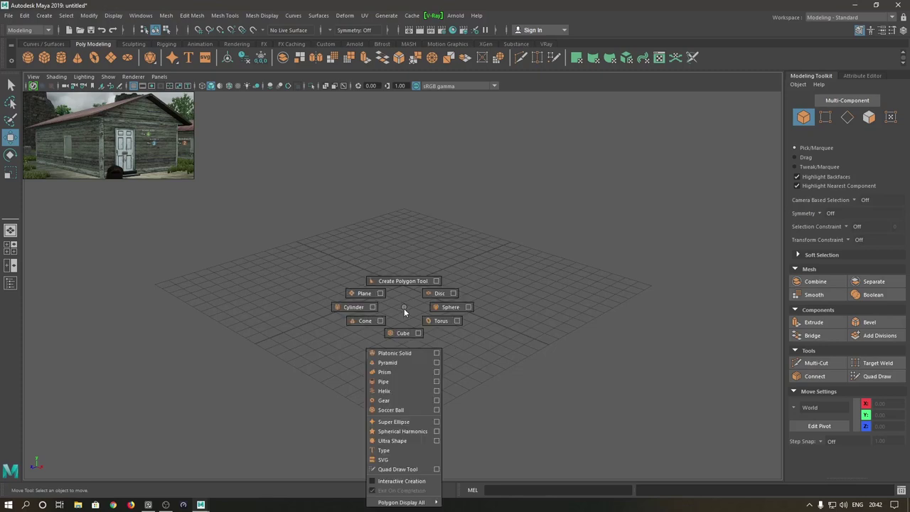
pyautogui.moveTo(395, 341)
pyautogui.keyDown('alt'); pyautogui.mouseDown()
pyautogui.moveTo(439, 436)
pyautogui.moveTo(489, 421)
pyautogui.mouseUp(); pyautogui.keyUp('alt')
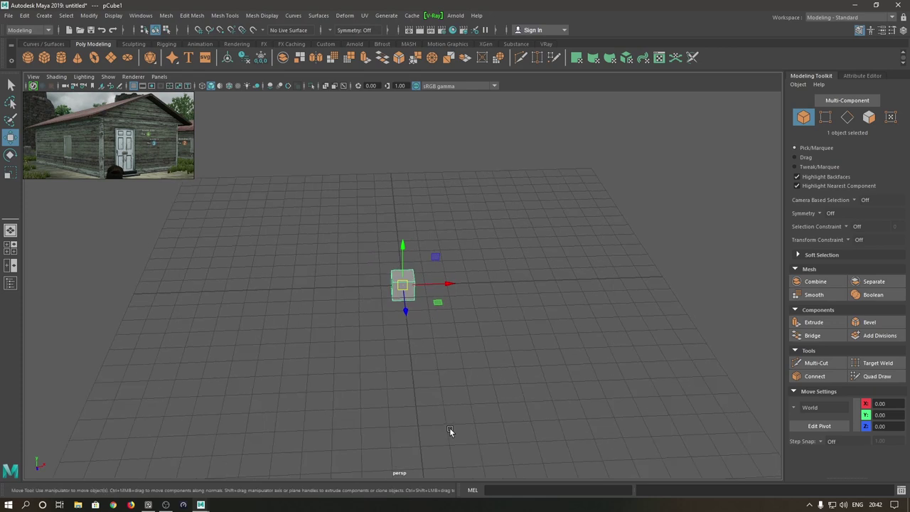
pyautogui.press('t')
pyautogui.moveTo(453, 320)
pyautogui.keyDown('alt'); pyautogui.mouseDown()
pyautogui.moveTo(441, 300)
pyautogui.moveTo(501, 229)
pyautogui.mouseUp(); pyautogui.keyUp('alt')
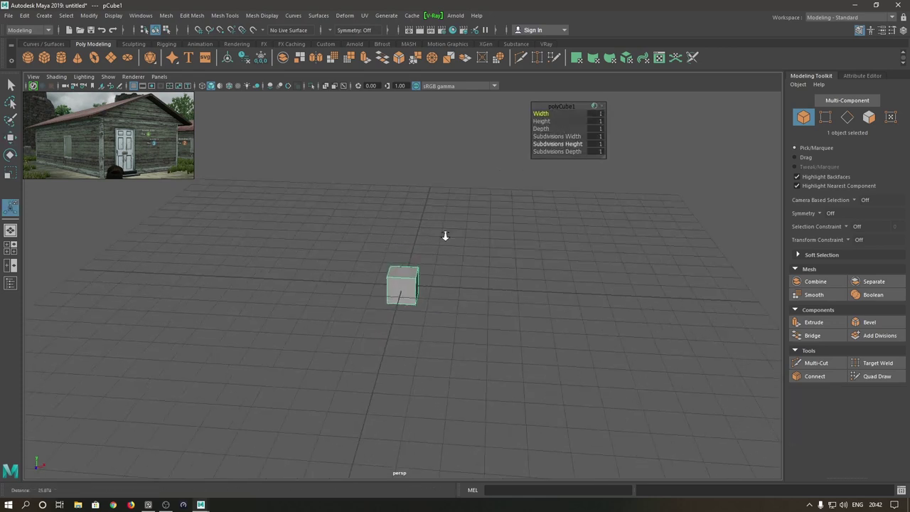
pyautogui.keyDown('alt'); pyautogui.moveTo(445, 236); pyautogui.dragTo(449, 281); pyautogui.keyUp('alt')
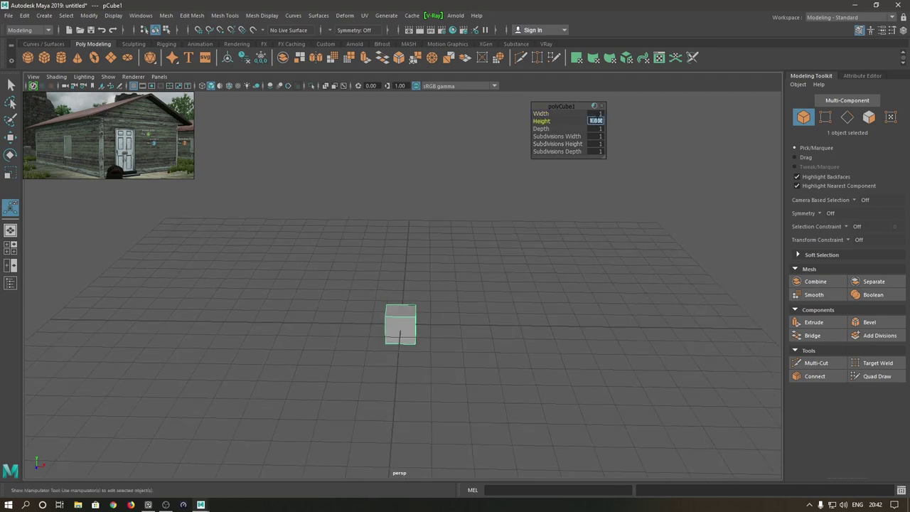
pyautogui.write('0')
pyautogui.press('Return')
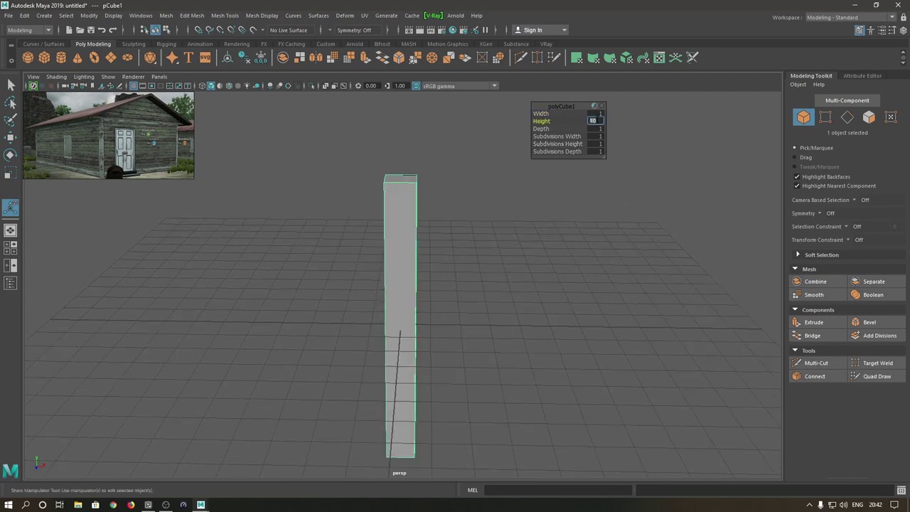
# Step: Set the cube's width to 12 and its depth to 20
pyautogui.moveTo(570, 159)
pyautogui.keyDown('alt'); pyautogui.mouseDown()
pyautogui.moveTo(453, 258)
pyautogui.moveTo(462, 256)
pyautogui.mouseUp(); pyautogui.keyUp('alt')
pyautogui.moveTo(542, 128); pyautogui.dragTo(604, 126)
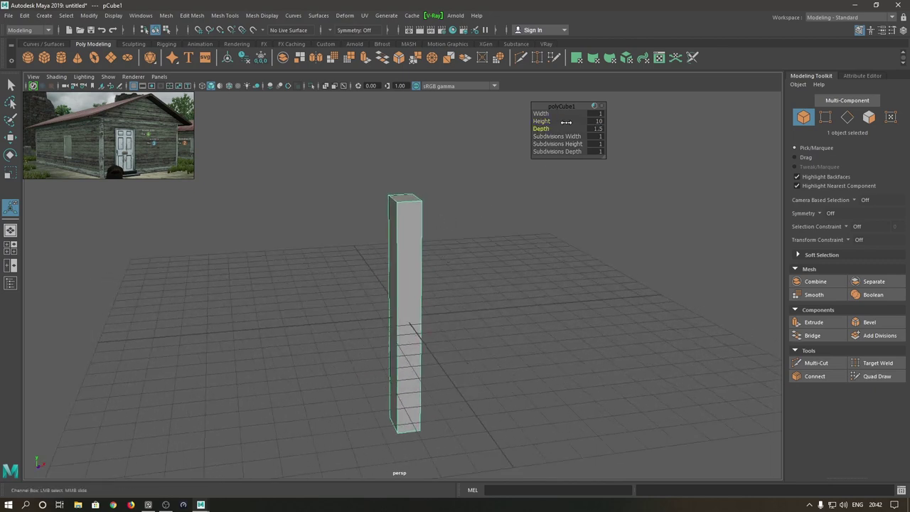
pyautogui.moveTo(541, 113)
pyautogui.mouseDown()
pyautogui.moveTo(837, 95)
pyautogui.moveTo(893, 75)
pyautogui.mouseUp()
pyautogui.moveTo(534, 119)
pyautogui.mouseDown()
pyautogui.moveTo(687, 104)
pyautogui.moveTo(604, 116)
pyautogui.mouseUp()
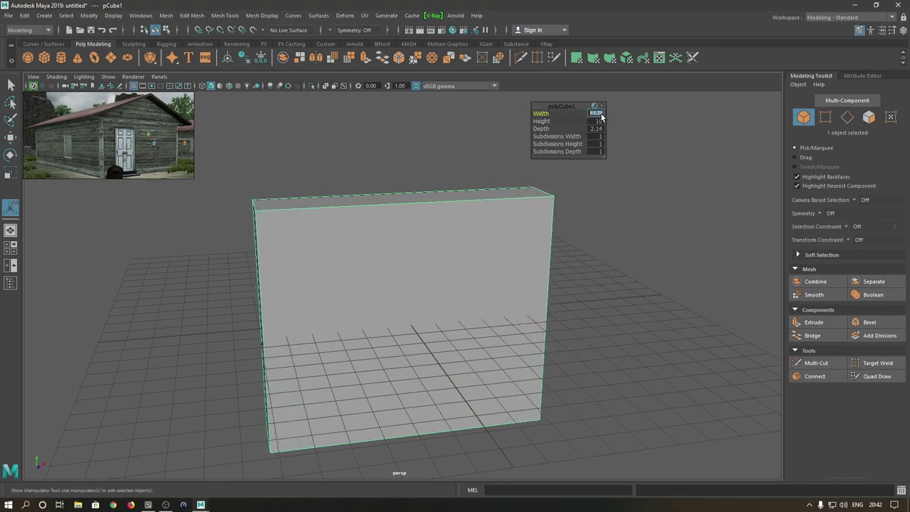
pyautogui.write('12')
pyautogui.press('Return')
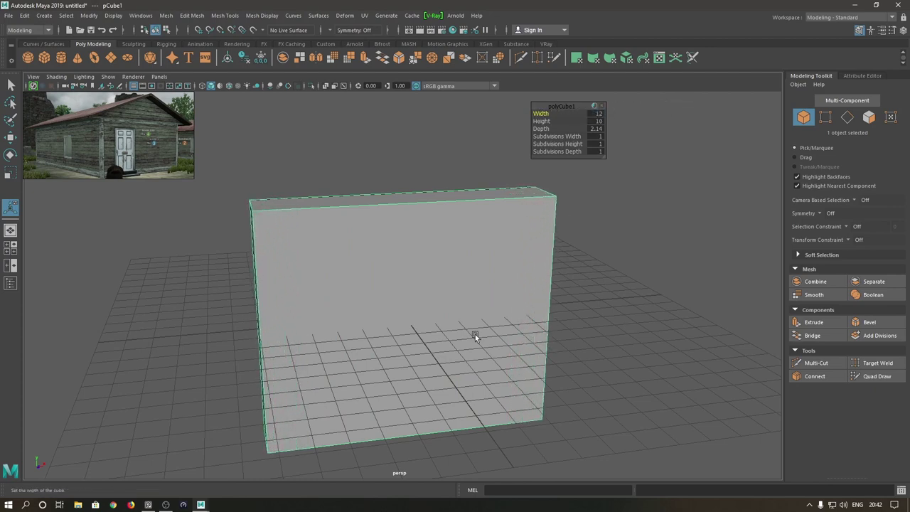
pyautogui.keyDown('alt'); pyautogui.moveTo(475, 337); pyautogui.dragTo(467, 324); pyautogui.keyUp('alt')
pyautogui.moveTo(547, 125); pyautogui.dragTo(776, 142)
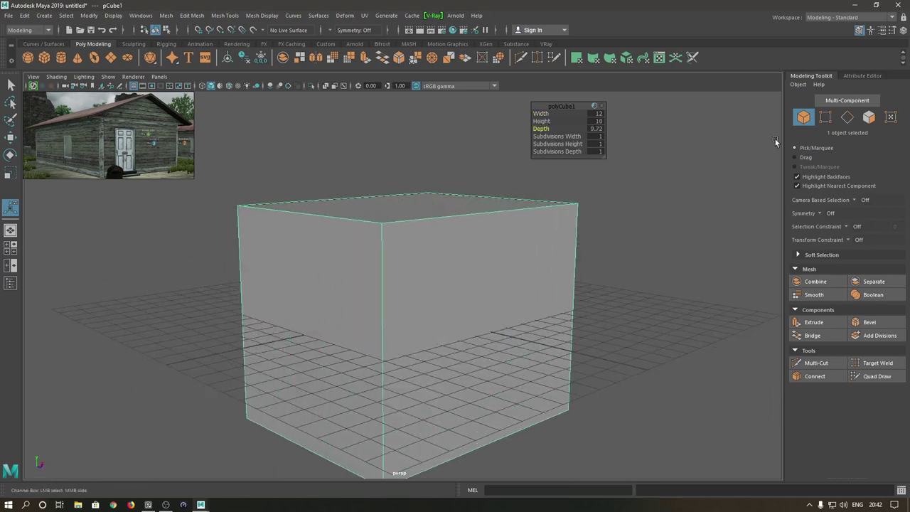
pyautogui.moveTo(532, 133); pyautogui.dragTo(597, 147)
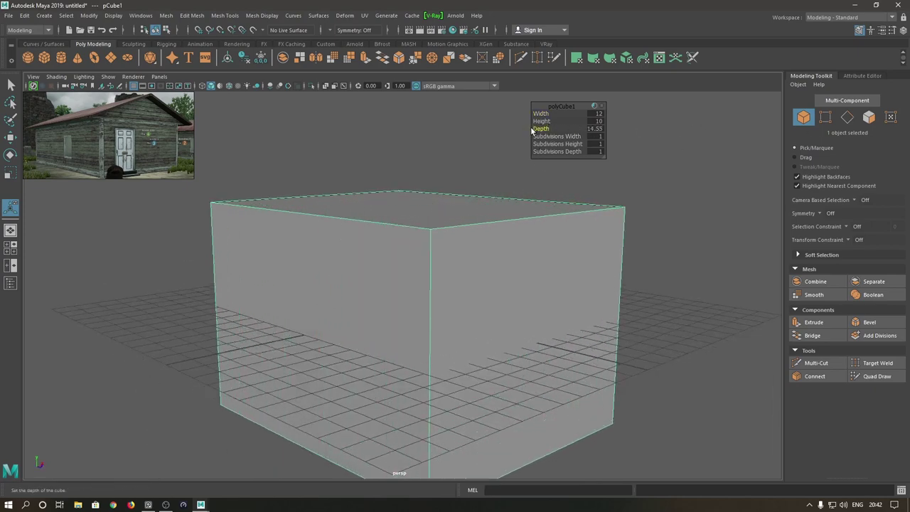
pyautogui.moveTo(532, 130)
pyautogui.mouseDown()
pyautogui.moveTo(605, 135)
pyautogui.moveTo(541, 214)
pyautogui.mouseUp()
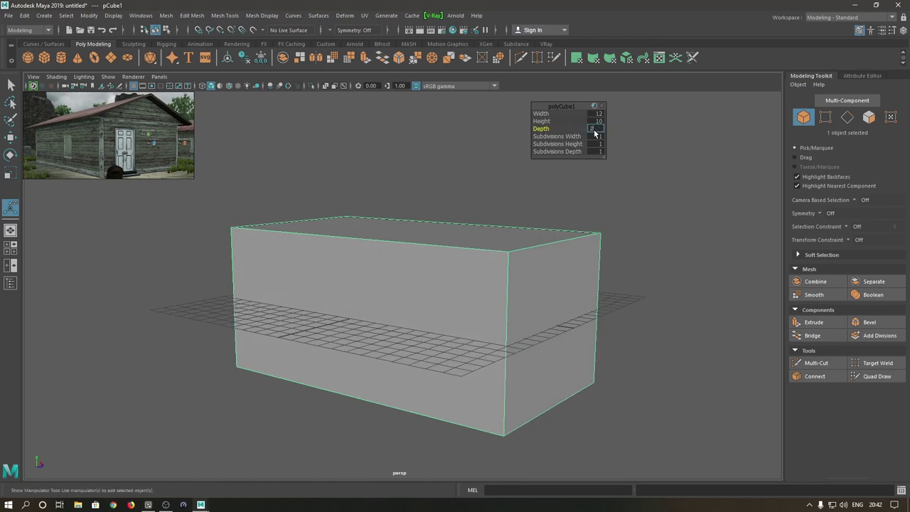
pyautogui.write('0')
pyautogui.press('Return')
pyautogui.moveTo(610, 190)
pyautogui.keyDown('alt'); pyautogui.mouseDown()
pyautogui.moveTo(524, 331)
pyautogui.moveTo(484, 335)
pyautogui.moveTo(496, 358)
pyautogui.moveTo(498, 321)
pyautogui.moveTo(439, 321)
pyautogui.moveTo(426, 345)
pyautogui.moveTo(434, 326)
pyautogui.moveTo(434, 351)
pyautogui.mouseUp(); pyautogui.keyUp('alt')
pyautogui.press('w')
# Step: Try collapsing the two opposite top edges into a ridge, then undo it
pyautogui.keyDown('alt'); pyautogui.moveTo(415, 292); pyautogui.dragTo(415, 306); pyautogui.keyUp('alt')
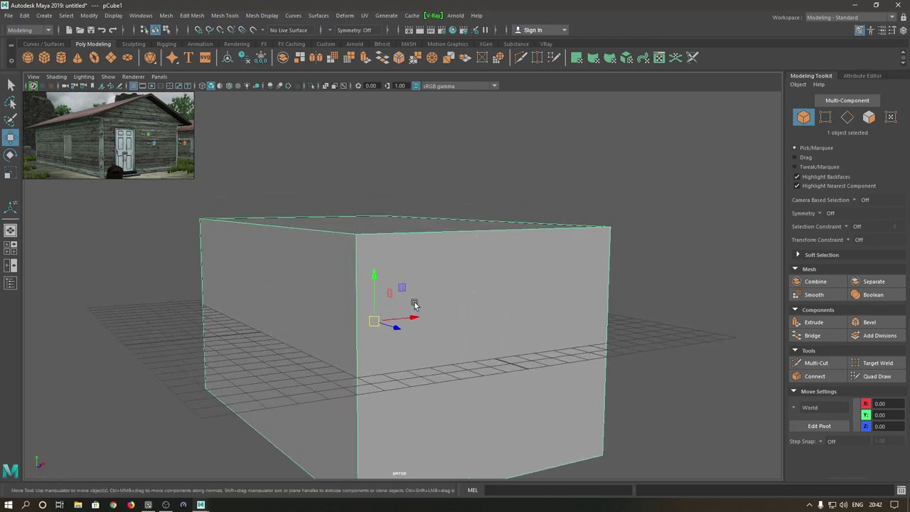
pyautogui.rightClick(426, 248)
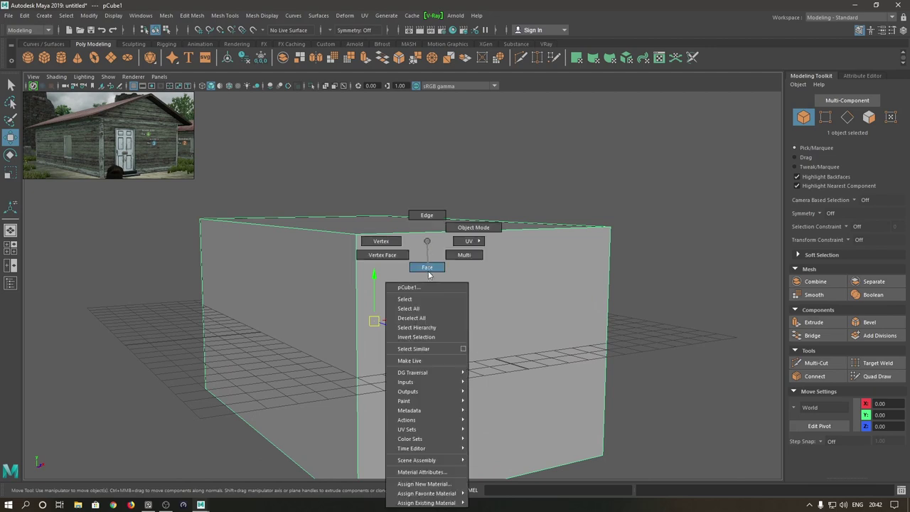
pyautogui.click(426, 215)
pyautogui.click(441, 256)
pyautogui.moveTo(332, 298); pyautogui.dragTo(434, 308, button='right')
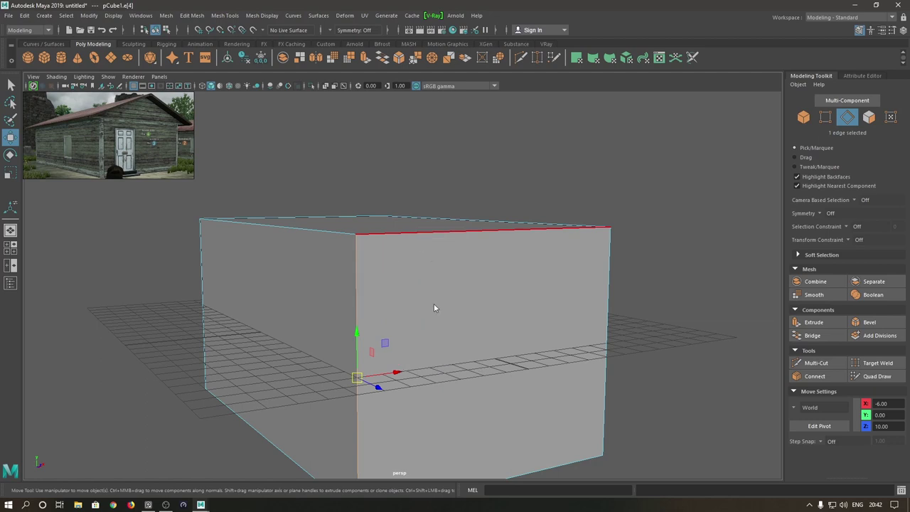
pyautogui.keyDown('alt'); pyautogui.moveTo(434, 308); pyautogui.dragTo(376, 274); pyautogui.keyUp('alt')
pyautogui.doubleClick(375, 242)
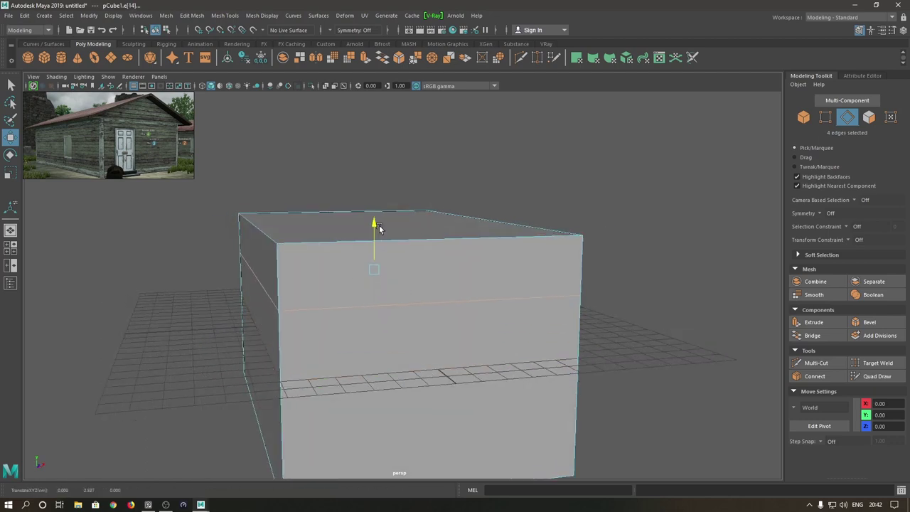
pyautogui.keyDown('alt'); pyautogui.moveTo(379, 239); pyautogui.dragTo(377, 280); pyautogui.keyUp('alt')
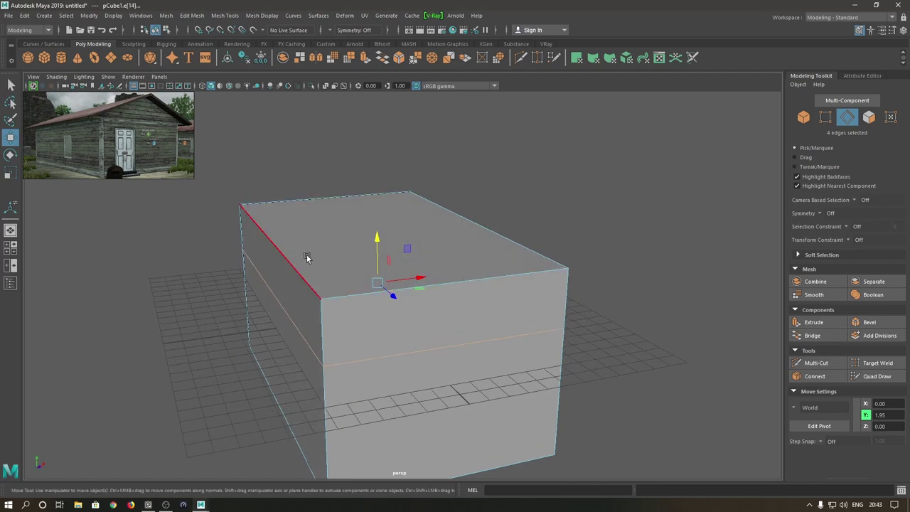
pyautogui.keyDown('ctrl'); pyautogui.click(308, 259); pyautogui.keyUp('ctrl')
pyautogui.keyDown('ctrl'); pyautogui.click(449, 212); pyautogui.keyUp('ctrl')
pyautogui.keyDown('shift'); pyautogui.moveTo(441, 257); pyautogui.dragTo(441, 227, button='right'); pyautogui.keyUp('shift')
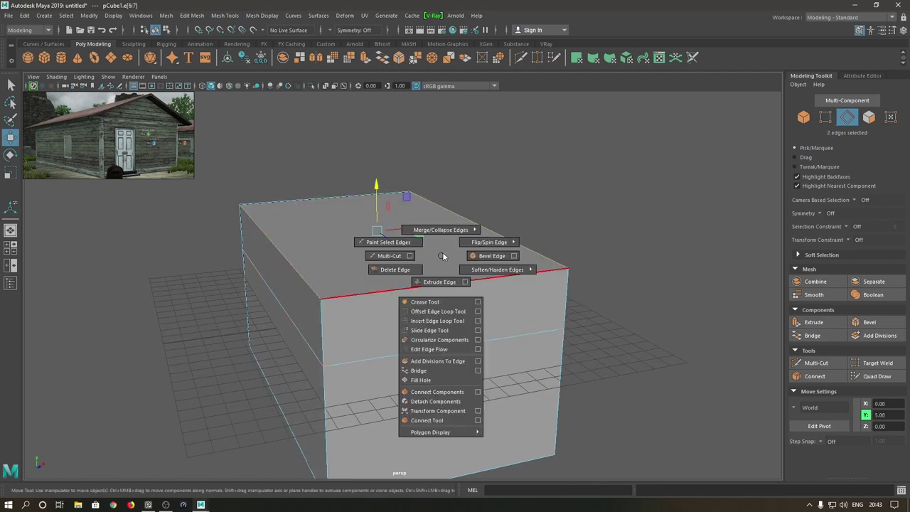
pyautogui.click(476, 227)
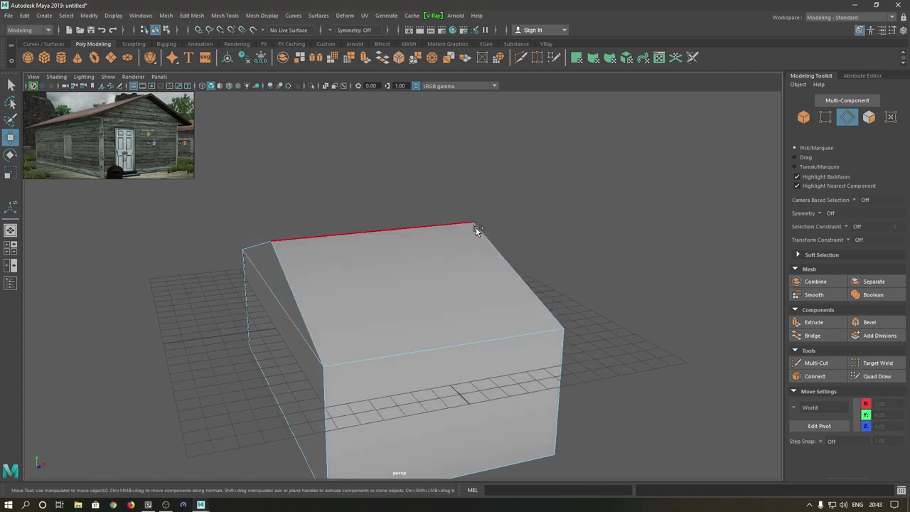
pyautogui.moveTo(467, 231)
pyautogui.keyDown('alt'); pyautogui.mouseDown()
pyautogui.moveTo(477, 269)
pyautogui.moveTo(455, 284)
pyautogui.moveTo(369, 292)
pyautogui.mouseUp(); pyautogui.keyUp('alt')
pyautogui.hotkey('ctrl', 'z')
# Step: Merge the two front top corner vertices into a central peak
pyautogui.click(309, 301)
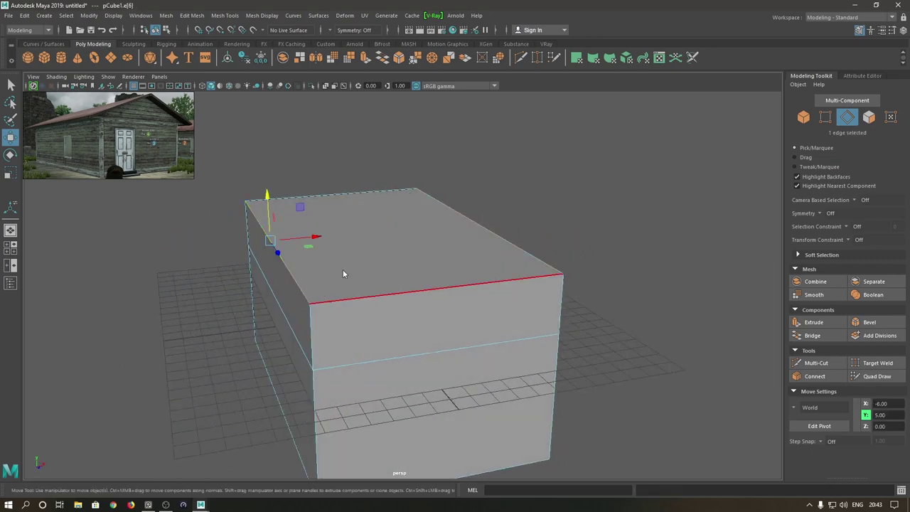
pyautogui.moveTo(334, 240); pyautogui.dragTo(295, 244, button='right')
pyautogui.click(309, 304)
pyautogui.keyDown('shift'); pyautogui.click(563, 274); pyautogui.keyUp('shift')
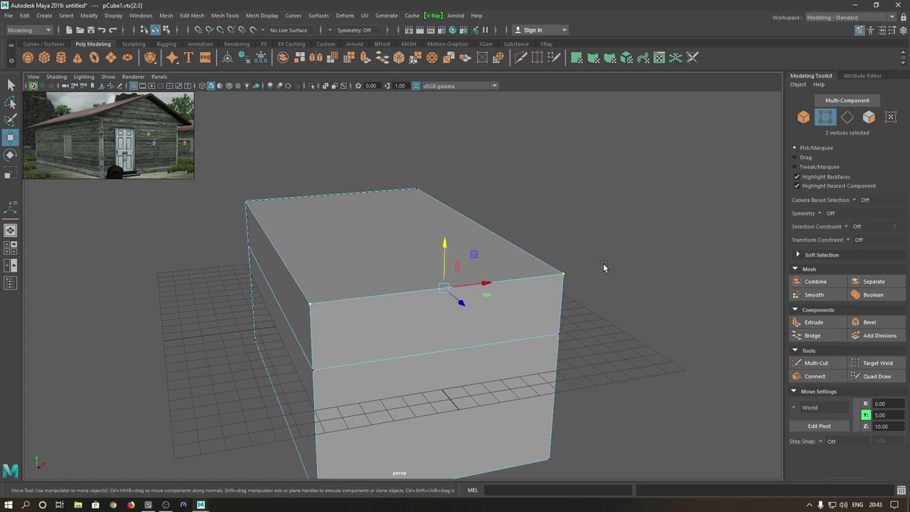
pyautogui.keyDown('shift'); pyautogui.moveTo(604, 263); pyautogui.dragTo(645, 216, button='right'); pyautogui.keyUp('shift')
# Step: Merge the two back top corner vertices into the ridge and reselect the house as an object
pyautogui.click(246, 211)
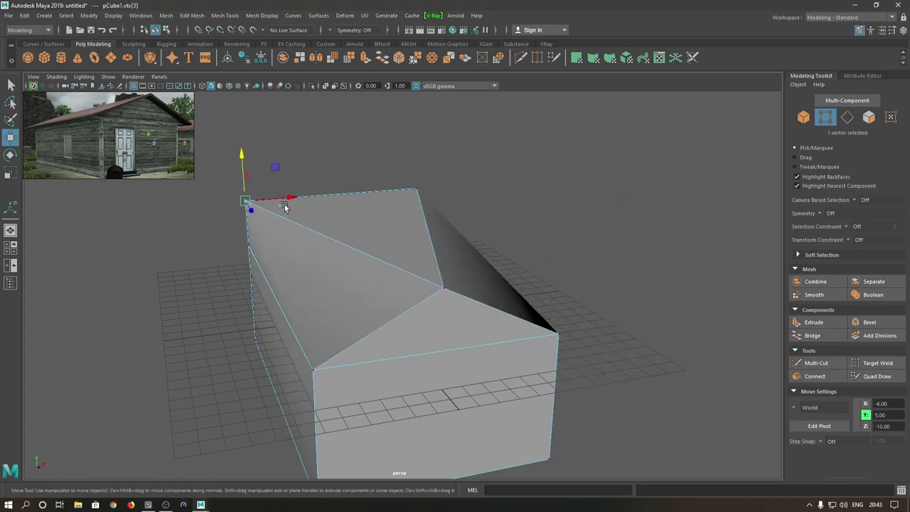
pyautogui.keyDown('shift'); pyautogui.click(415, 184); pyautogui.keyUp('shift')
pyautogui.keyDown('shift'); pyautogui.moveTo(432, 262); pyautogui.dragTo(434, 214, button='right'); pyautogui.keyUp('shift')
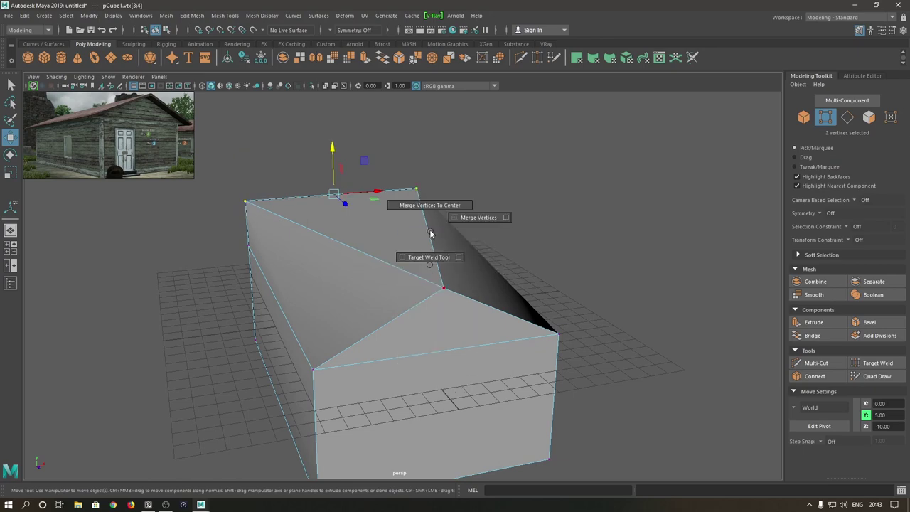
pyautogui.keyDown('alt'); pyautogui.moveTo(434, 213); pyautogui.dragTo(438, 257); pyautogui.keyUp('alt')
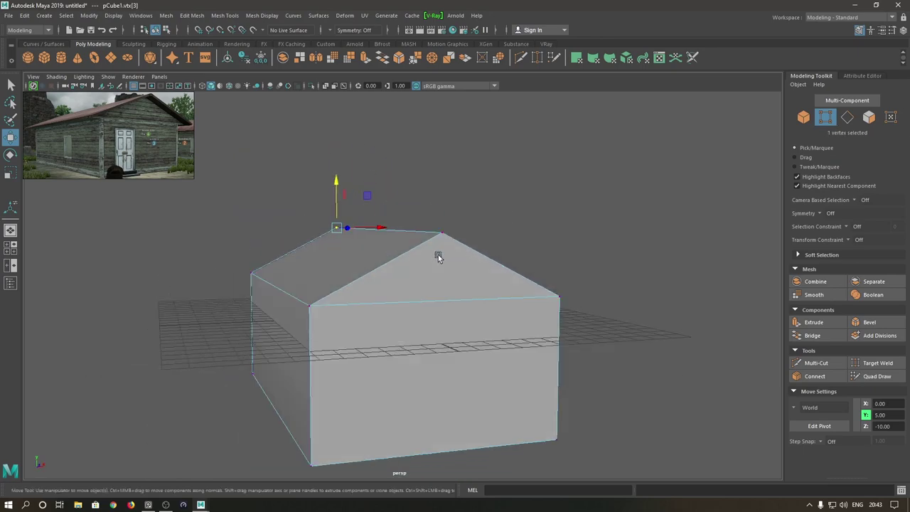
pyautogui.moveTo(438, 259); pyautogui.dragTo(516, 214, button='right')
pyautogui.moveTo(517, 214)
pyautogui.keyDown('alt'); pyautogui.mouseDown()
pyautogui.moveTo(525, 274)
pyautogui.moveTo(453, 296)
pyautogui.moveTo(472, 285)
pyautogui.moveTo(457, 306)
pyautogui.moveTo(441, 293)
pyautogui.moveTo(420, 335)
pyautogui.moveTo(458, 315)
pyautogui.moveTo(460, 285)
pyautogui.moveTo(441, 275)
pyautogui.moveTo(427, 287)
pyautogui.moveTo(427, 277)
pyautogui.moveTo(406, 282)
pyautogui.moveTo(408, 306)
pyautogui.mouseUp(); pyautogui.keyUp('alt')
pyautogui.click(453, 296)
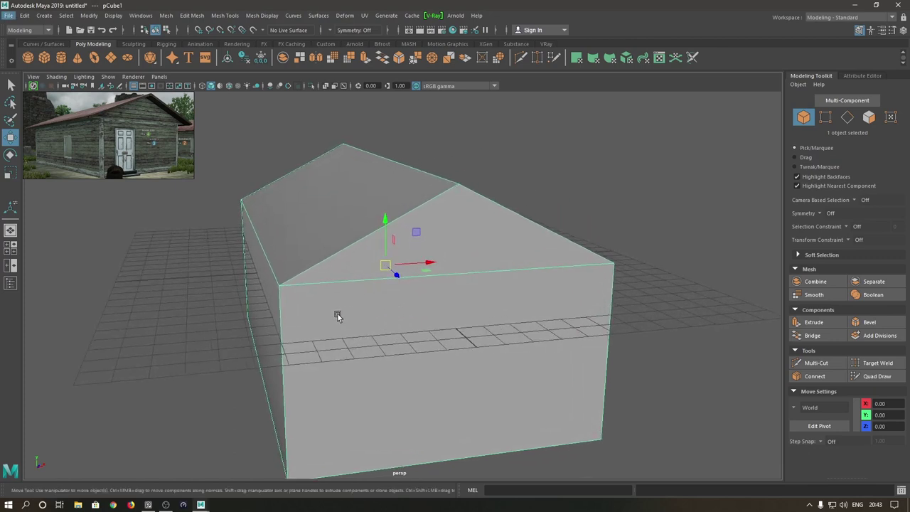
# Step: Select both sloping roof faces and duplicate them as a separate piece
pyautogui.keyDown('alt'); pyautogui.moveTo(368, 309); pyautogui.dragTo(370, 259); pyautogui.keyUp('alt')
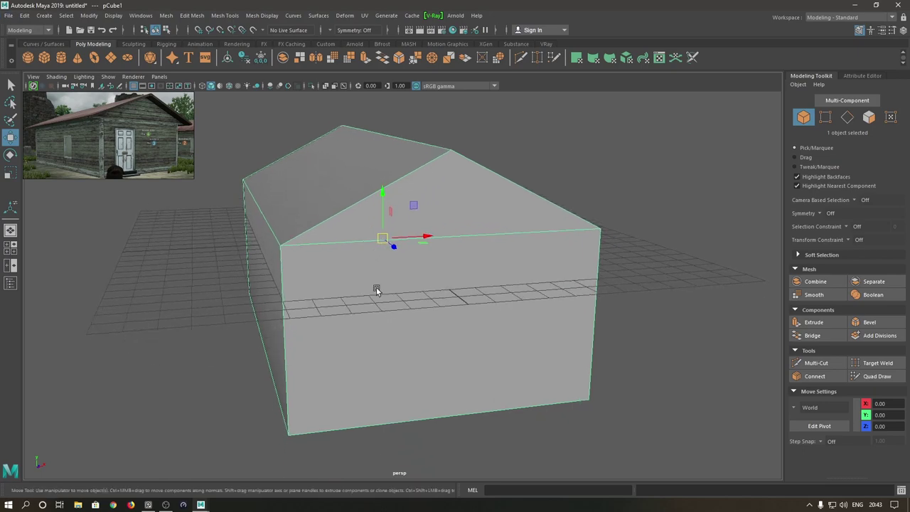
pyautogui.moveTo(376, 290)
pyautogui.keyDown('alt'); pyautogui.mouseDown()
pyautogui.moveTo(408, 287)
pyautogui.moveTo(393, 263)
pyautogui.mouseUp(); pyautogui.keyUp('alt')
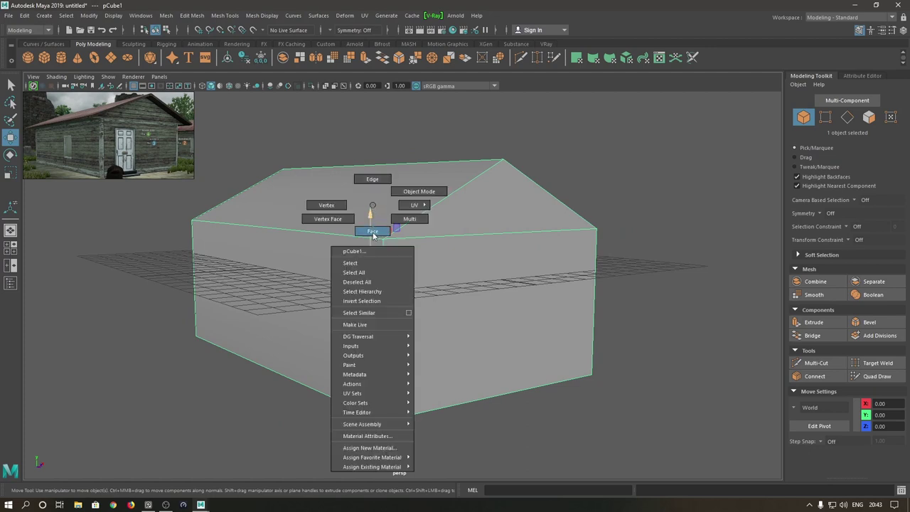
pyautogui.moveTo(373, 206); pyautogui.dragTo(398, 228, button='right')
pyautogui.click(382, 208)
pyautogui.keyDown('alt'); pyautogui.moveTo(403, 252); pyautogui.dragTo(410, 229); pyautogui.keyUp('alt')
pyautogui.keyDown('shift'); pyautogui.click(411, 232); pyautogui.keyUp('shift')
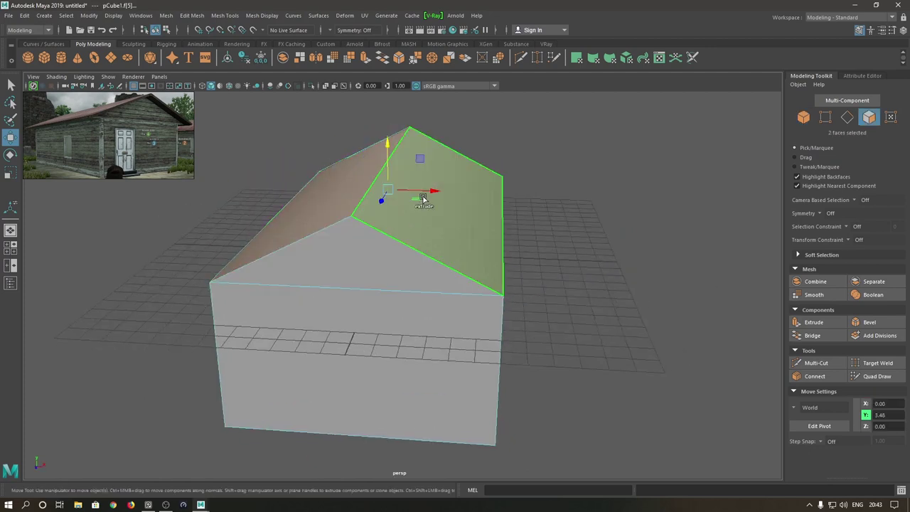
pyautogui.keyDown('shift'); pyautogui.moveTo(425, 190); pyautogui.dragTo(425, 352, button='right'); pyautogui.keyUp('shift')
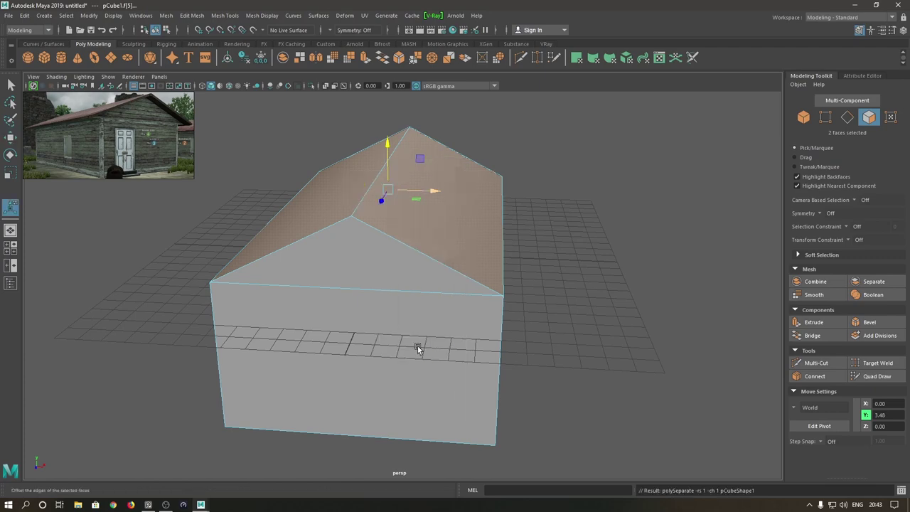
pyautogui.keyDown('alt'); pyautogui.moveTo(417, 346); pyautogui.dragTo(470, 320); pyautogui.keyUp('alt')
# Step: Select the duplicated roof piece and switch to editing its edges
pyautogui.rightClick(429, 213)
pyautogui.click(475, 198)
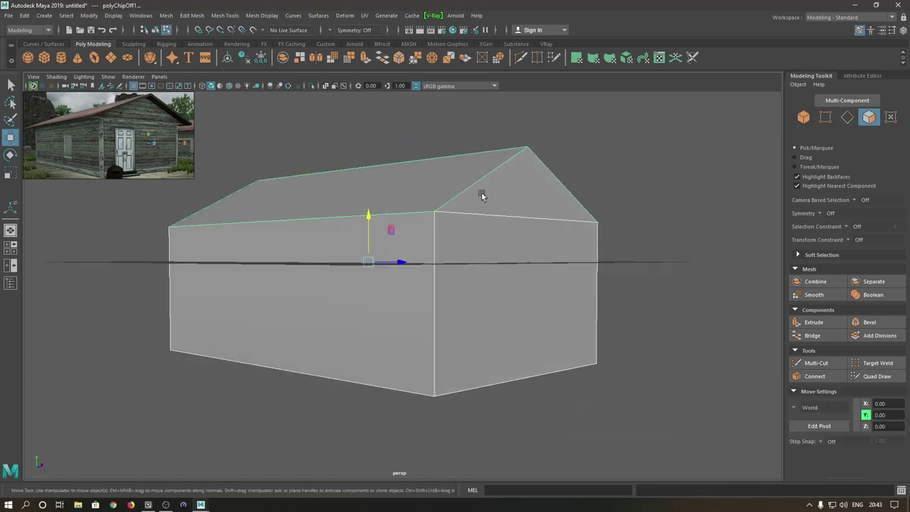
pyautogui.click(599, 147)
pyautogui.click(448, 197)
pyautogui.keyDown('alt'); pyautogui.moveTo(447, 197); pyautogui.dragTo(396, 244); pyautogui.keyUp('alt')
pyautogui.rightClick(372, 227)
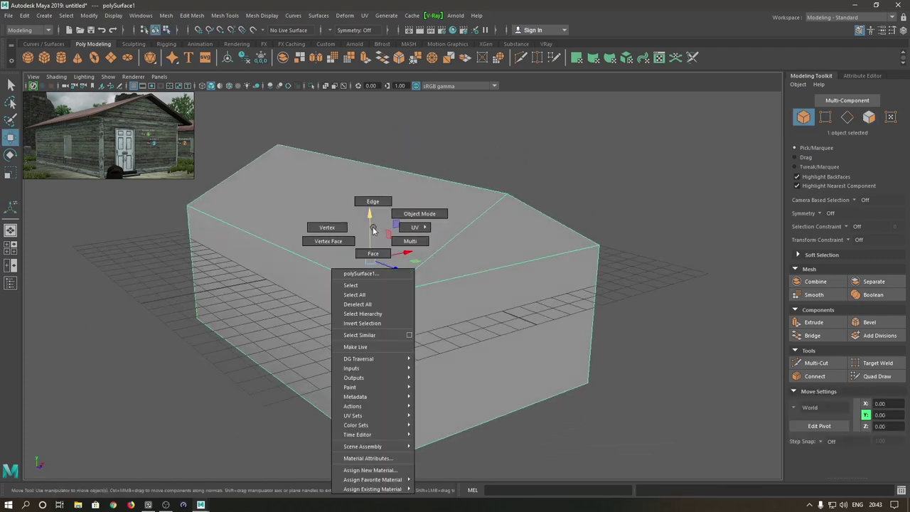
pyautogui.click(442, 200)
pyautogui.rightClick(409, 207)
pyautogui.click(408, 179)
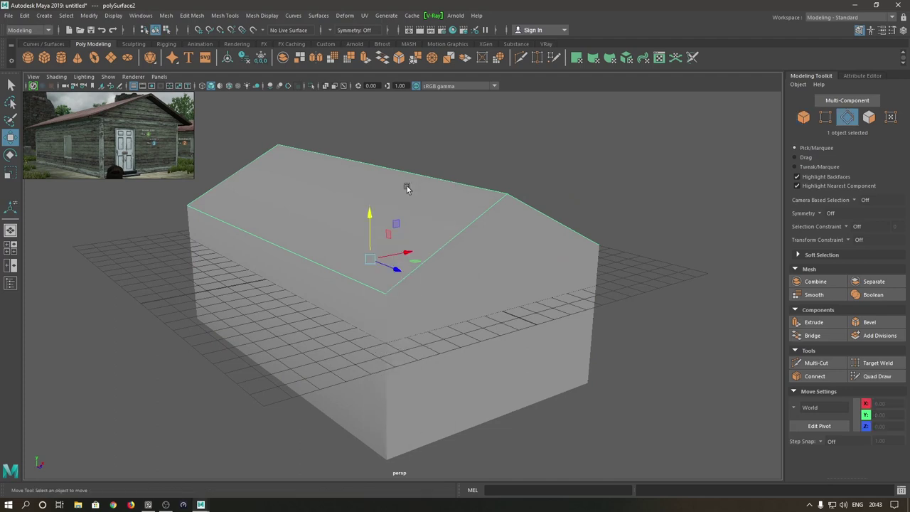
pyautogui.click(341, 256)
# Step: Drag the front and opposite eave edges outward in component space to form overhangs
pyautogui.click(365, 234)
pyautogui.moveTo(366, 234); pyautogui.dragTo(407, 219)
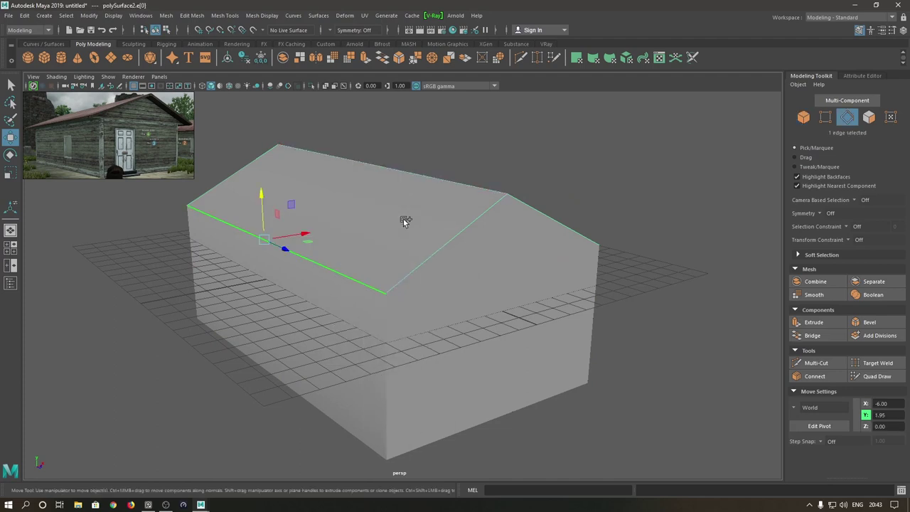
pyautogui.moveTo(232, 271)
pyautogui.mouseDown()
pyautogui.moveTo(225, 284)
pyautogui.moveTo(447, 224)
pyautogui.mouseUp()
pyautogui.click(484, 235)
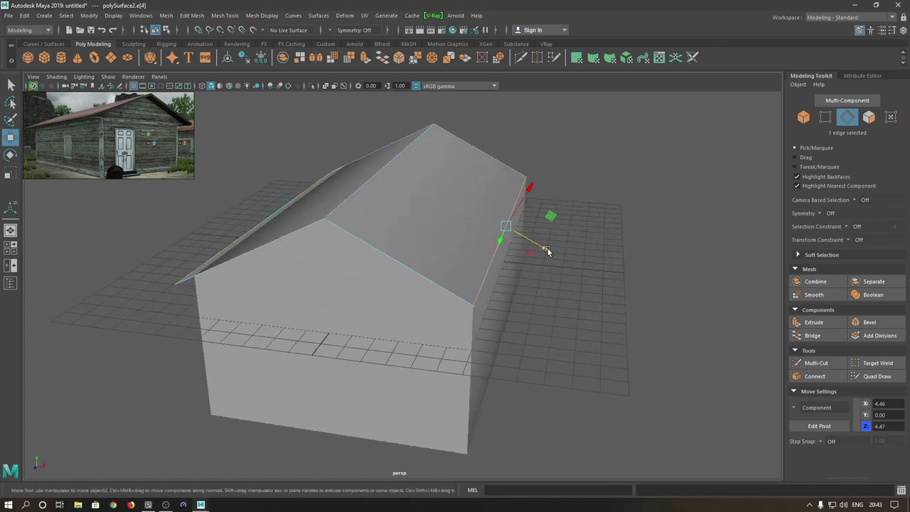
pyautogui.moveTo(546, 250)
pyautogui.mouseDown()
pyautogui.moveTo(572, 265)
pyautogui.moveTo(491, 264)
pyautogui.moveTo(512, 261)
pyautogui.moveTo(468, 270)
pyautogui.moveTo(480, 273)
pyautogui.moveTo(406, 204)
pyautogui.mouseUp()
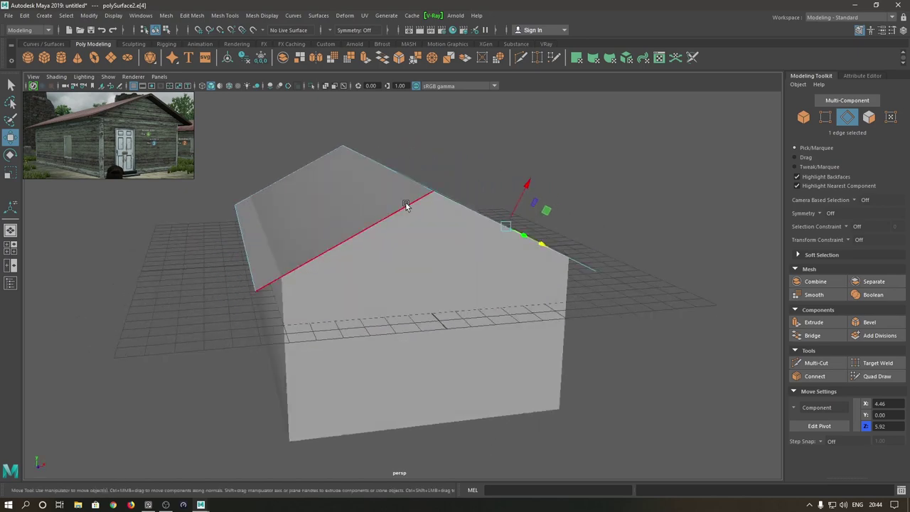
pyautogui.moveTo(406, 203); pyautogui.dragTo(449, 191, button='right')
pyautogui.moveTo(449, 191)
pyautogui.keyDown('alt'); pyautogui.mouseDown()
pyautogui.moveTo(450, 211)
pyautogui.moveTo(405, 207)
pyautogui.mouseUp(); pyautogui.keyUp('alt')
pyautogui.moveTo(405, 207); pyautogui.dragTo(355, 205, button='right')
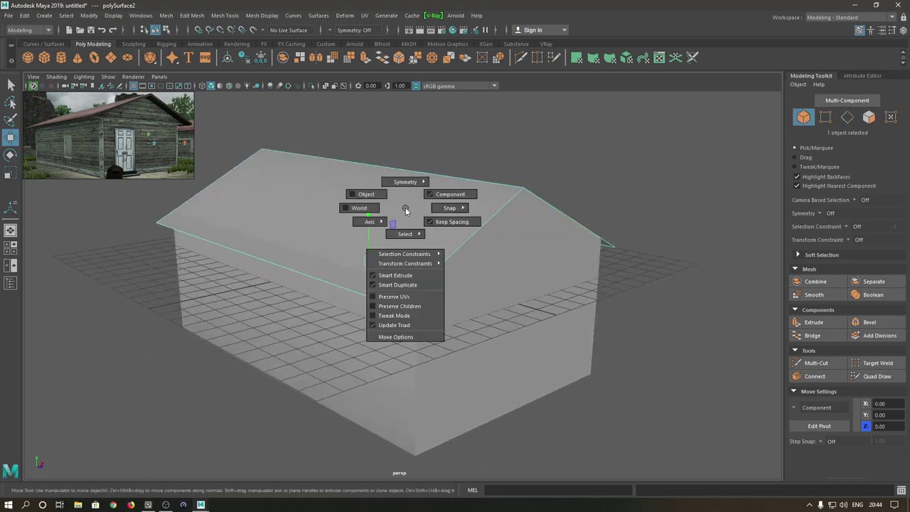
pyautogui.moveTo(356, 205)
pyautogui.keyDown('alt'); pyautogui.mouseDown()
pyautogui.moveTo(366, 211)
pyautogui.moveTo(345, 216)
pyautogui.mouseUp(); pyautogui.keyUp('alt')
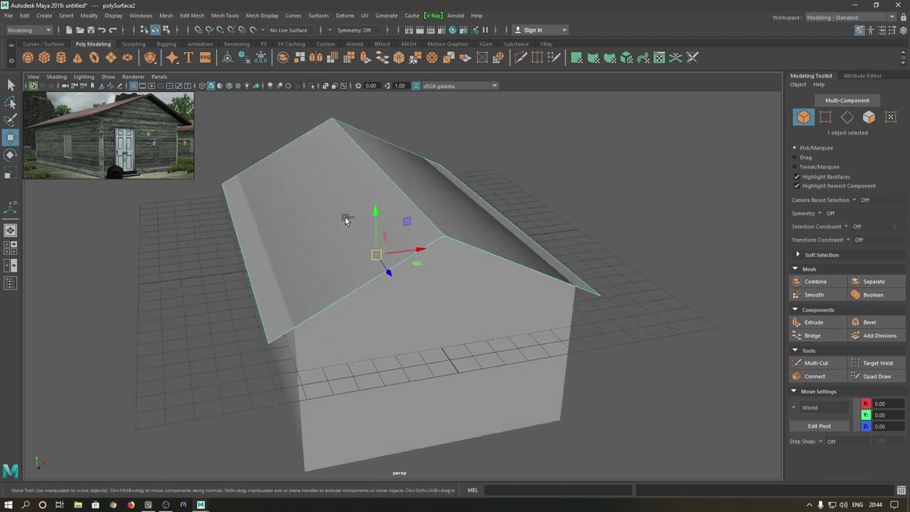
# Step: Extrude both roof faces about 0.2 units outward to give the roof a slab thickness
pyautogui.hotkey('ctrl', 'e')
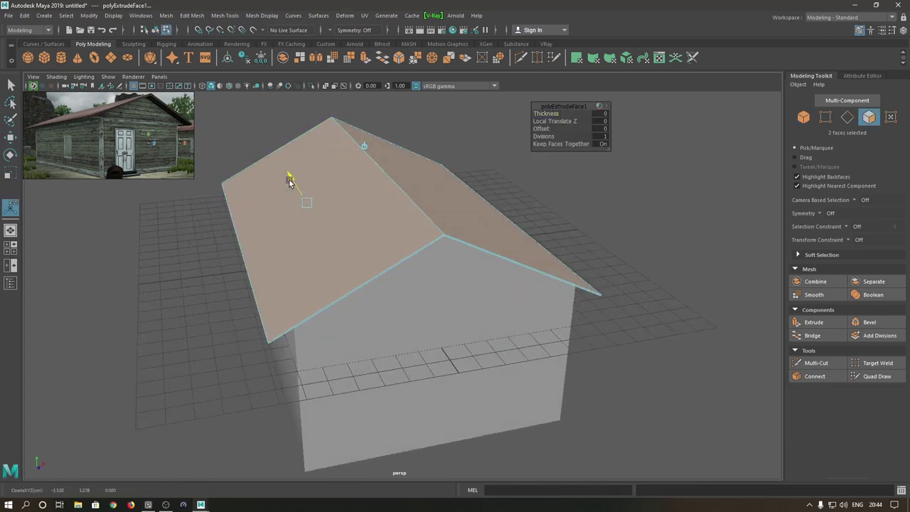
pyautogui.moveTo(290, 181); pyautogui.dragTo(288, 176)
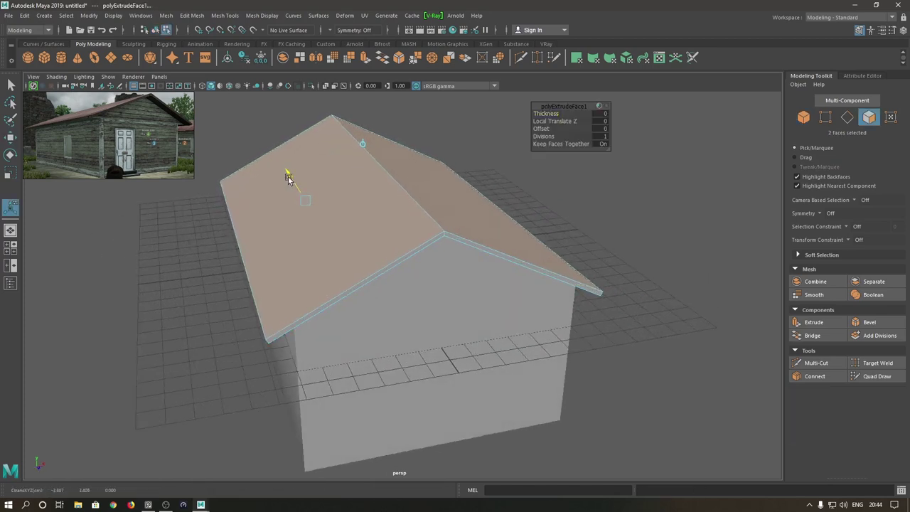
pyautogui.keyDown('alt'); pyautogui.moveTo(310, 227); pyautogui.dragTo(339, 208); pyautogui.keyUp('alt')
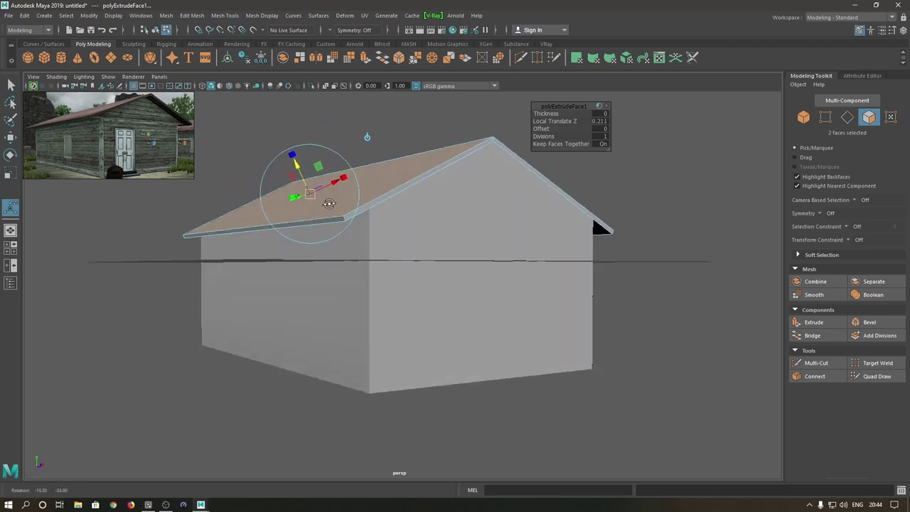
pyautogui.moveTo(411, 178)
pyautogui.keyDown('alt'); pyautogui.mouseDown(button='right')
pyautogui.moveTo(448, 236)
pyautogui.moveTo(419, 238)
pyautogui.mouseUp(button='right'); pyautogui.keyUp('alt')
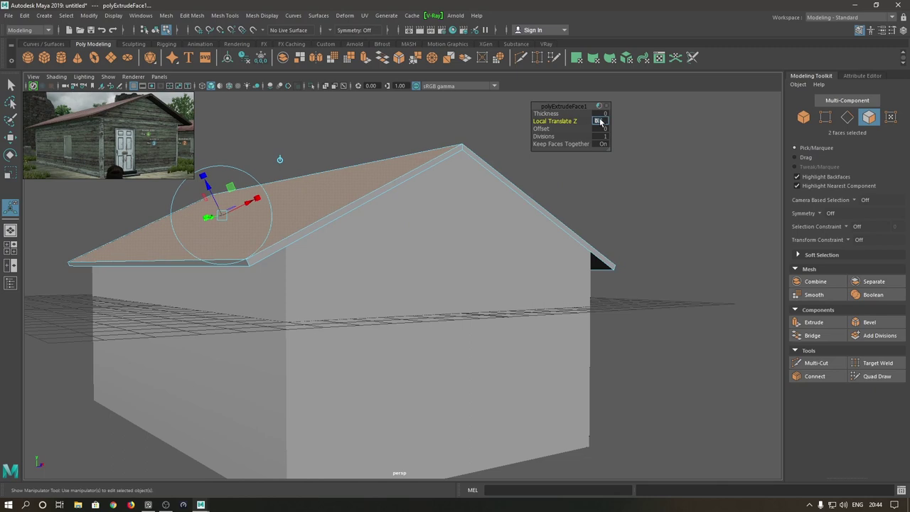
pyautogui.moveTo(392, 163); pyautogui.dragTo(495, 138, button='right')
pyautogui.click(495, 138)
pyautogui.moveTo(519, 265)
pyautogui.keyDown('alt'); pyautogui.mouseDown()
pyautogui.moveTo(443, 203)
pyautogui.moveTo(480, 190)
pyautogui.moveTo(459, 201)
pyautogui.mouseUp(); pyautogui.keyUp('alt')
# Step: Scale the roof along Z to about 1.11 to lengthen it
pyautogui.click(427, 218)
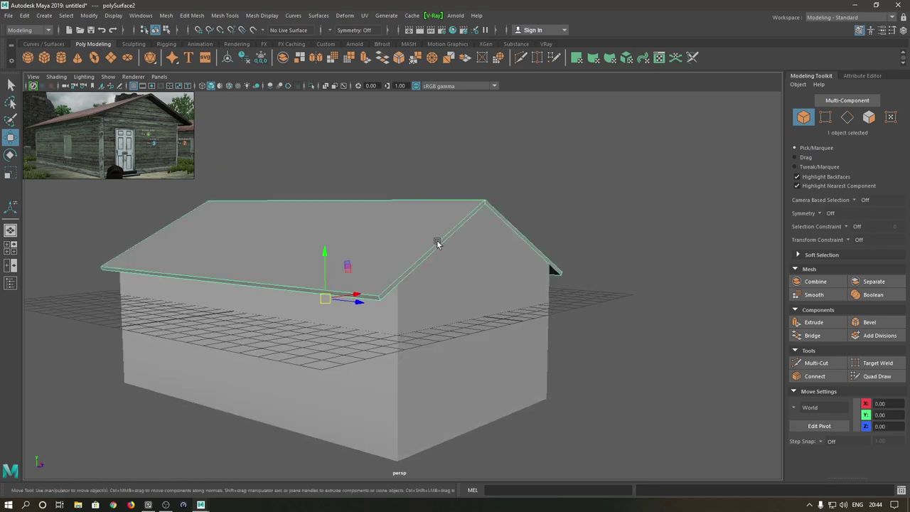
pyautogui.press('r')
pyautogui.moveTo(359, 300); pyautogui.dragTo(360, 304)
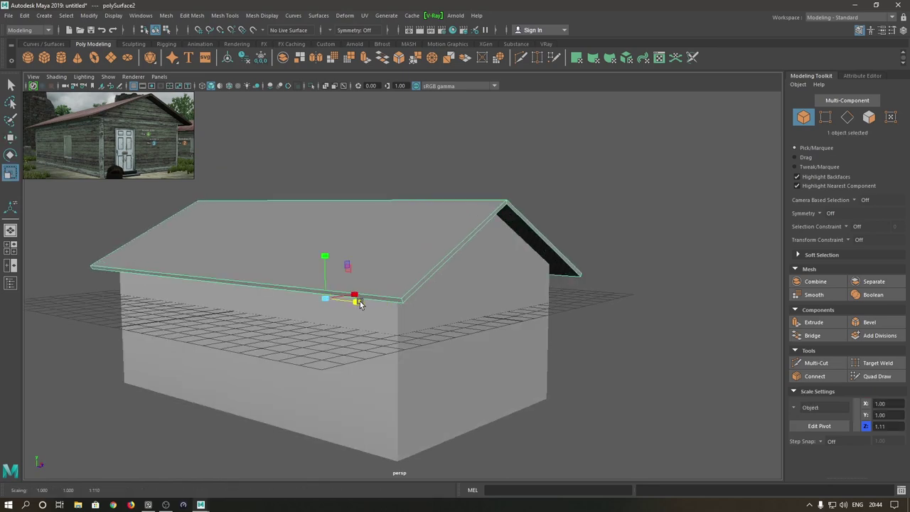
pyautogui.press('w')
pyautogui.click(590, 152)
pyautogui.moveTo(589, 152)
pyautogui.keyDown('alt'); pyautogui.mouseDown()
pyautogui.moveTo(489, 268)
pyautogui.moveTo(415, 223)
pyautogui.mouseUp(); pyautogui.keyUp('alt')
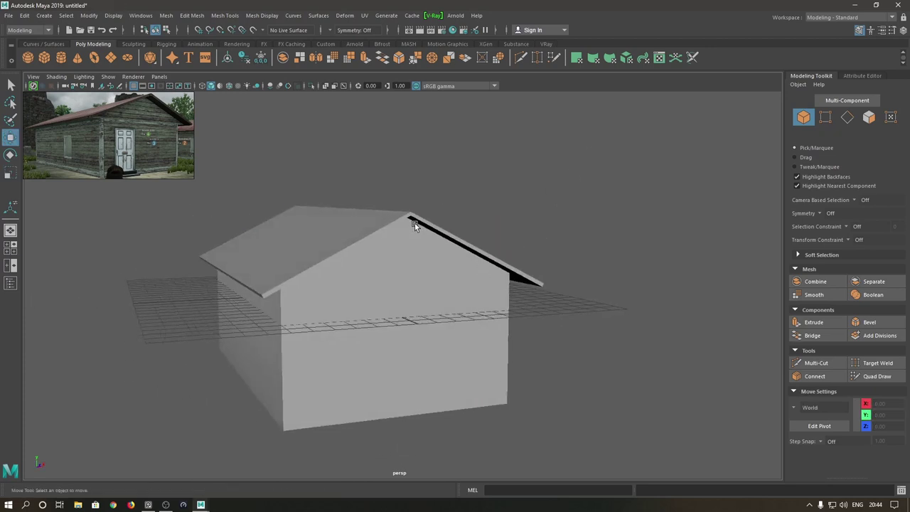
# Step: Turn on Wireframe on Shaded and hide the roof with Ctrl+H
pyautogui.click(230, 88)
pyautogui.moveTo(283, 228)
pyautogui.keyDown('alt'); pyautogui.mouseDown()
pyautogui.moveTo(342, 246)
pyautogui.moveTo(363, 198)
pyautogui.mouseUp(); pyautogui.keyUp('alt')
pyautogui.moveTo(363, 198)
pyautogui.keyDown('alt'); pyautogui.mouseDown(button='right')
pyautogui.moveTo(378, 266)
pyautogui.moveTo(384, 235)
pyautogui.mouseUp(button='right'); pyautogui.keyUp('alt')
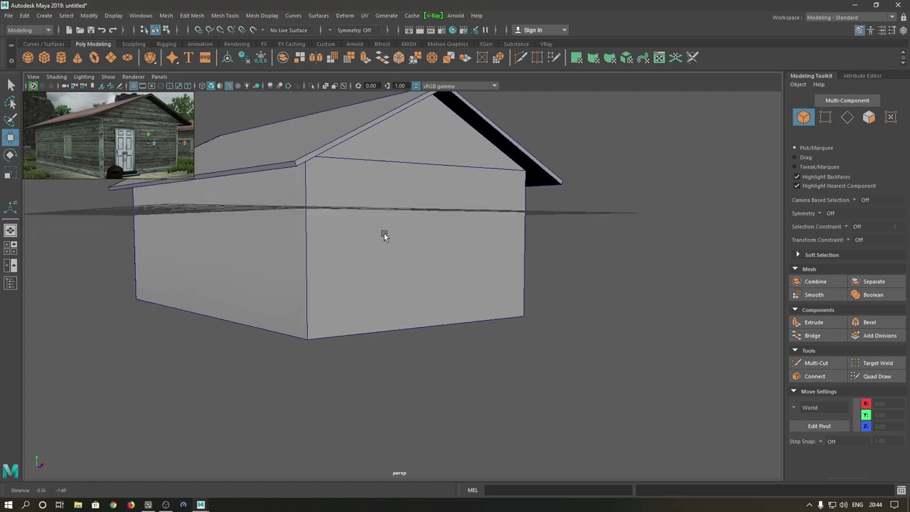
pyautogui.keyDown('alt'); pyautogui.moveTo(384, 236); pyautogui.dragTo(325, 235); pyautogui.keyUp('alt')
pyautogui.click(324, 238)
pyautogui.keyDown('alt'); pyautogui.moveTo(331, 237); pyautogui.dragTo(352, 294, button='right'); pyautogui.keyUp('alt')
pyautogui.keyDown('alt'); pyautogui.moveTo(352, 295); pyautogui.dragTo(321, 211); pyautogui.keyUp('alt')
pyautogui.click(306, 177)
pyautogui.hotkey('ctrl', 'h')
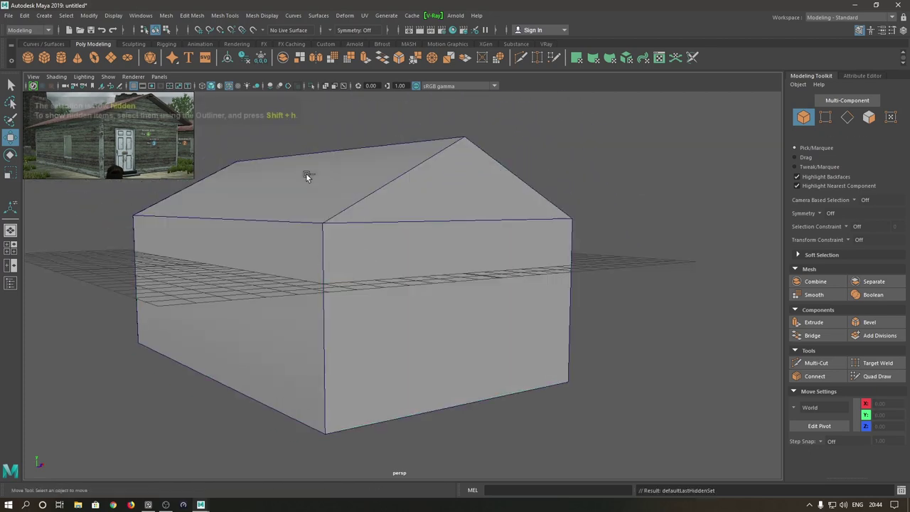
pyautogui.click(328, 241)
pyautogui.moveTo(358, 233)
pyautogui.mouseDown()
pyautogui.moveTo(359, 245)
pyautogui.moveTo(369, 213)
pyautogui.moveTo(406, 246)
pyautogui.moveTo(379, 212)
pyautogui.mouseUp()
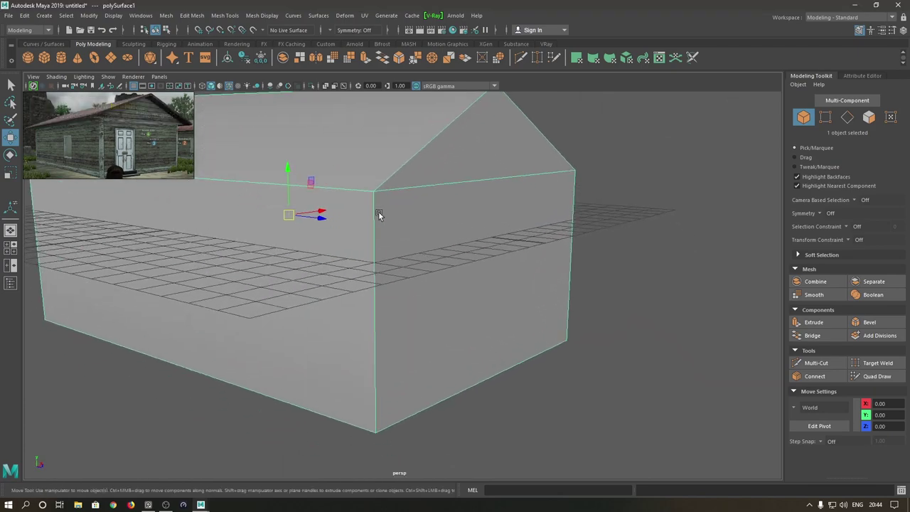
pyautogui.keyDown('alt'); pyautogui.moveTo(386, 243); pyautogui.dragTo(382, 239); pyautogui.keyUp('alt')
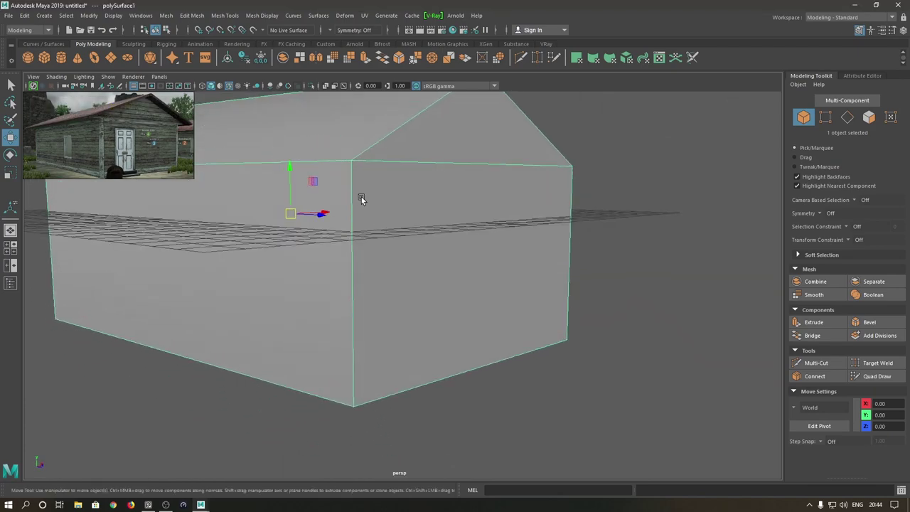
# Step: Duplicate the two wall faces at the house's front corner as a separate piece
pyautogui.moveTo(370, 194); pyautogui.dragTo(360, 379, button='right')
pyautogui.click(391, 220)
pyautogui.keyDown('shift'); pyautogui.click(332, 256); pyautogui.keyUp('shift')
pyautogui.moveTo(377, 250); pyautogui.dragTo(406, 226, button='right')
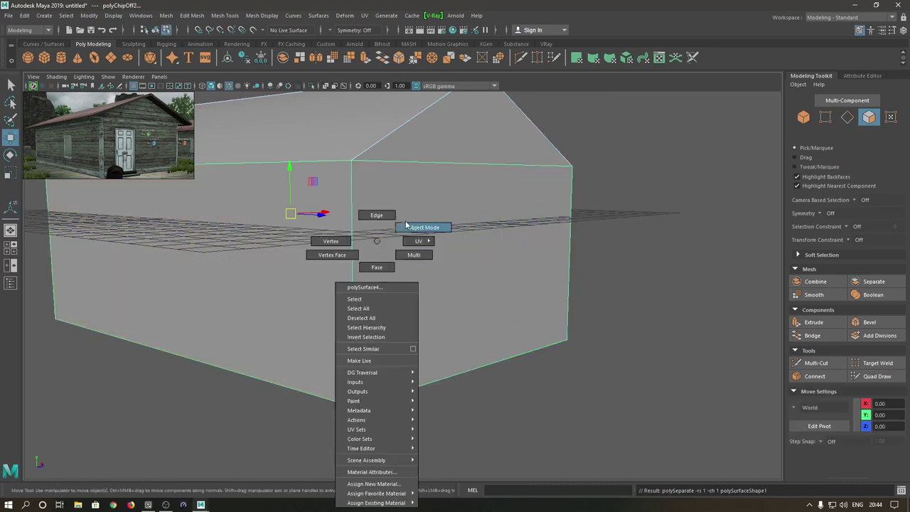
pyautogui.moveTo(457, 221)
pyautogui.keyDown('alt'); pyautogui.mouseDown()
pyautogui.moveTo(406, 244)
pyautogui.moveTo(474, 231)
pyautogui.mouseUp(); pyautogui.keyUp('alt')
# Step: Slide the piece's edge vertices inward to about 0.5 units from the corner, forming a thin strip
pyautogui.moveTo(441, 229); pyautogui.dragTo(447, 234, button='right')
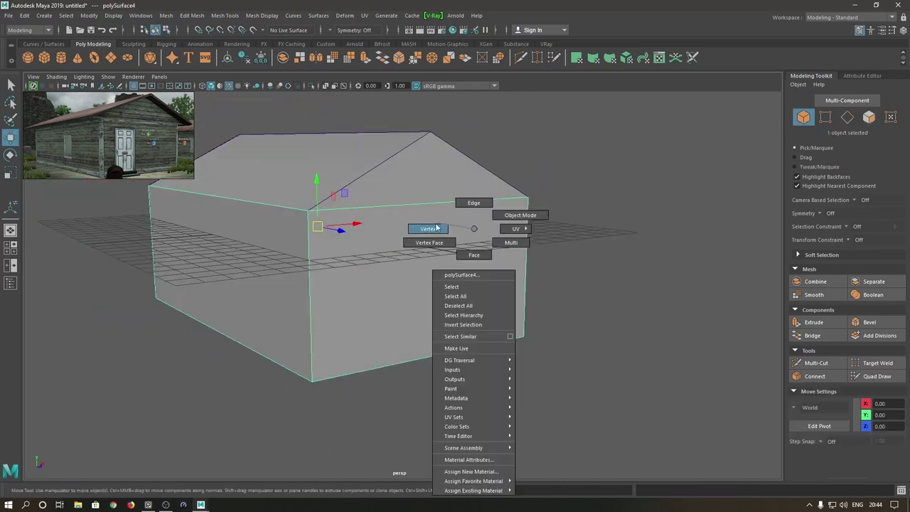
pyautogui.moveTo(490, 179); pyautogui.dragTo(590, 402)
pyautogui.moveTo(546, 272)
pyautogui.mouseDown()
pyautogui.moveTo(356, 328)
pyautogui.moveTo(412, 295)
pyautogui.mouseUp()
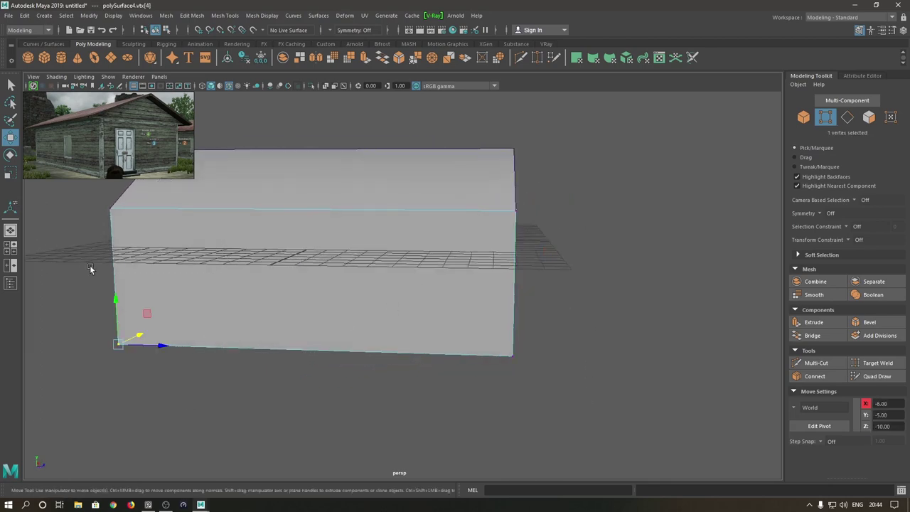
pyautogui.moveTo(25, 188); pyautogui.dragTo(211, 433)
pyautogui.moveTo(170, 275)
pyautogui.mouseDown()
pyautogui.moveTo(541, 320)
pyautogui.moveTo(421, 307)
pyautogui.moveTo(414, 368)
pyautogui.moveTo(391, 357)
pyautogui.moveTo(379, 305)
pyautogui.moveTo(374, 339)
pyautogui.mouseUp()
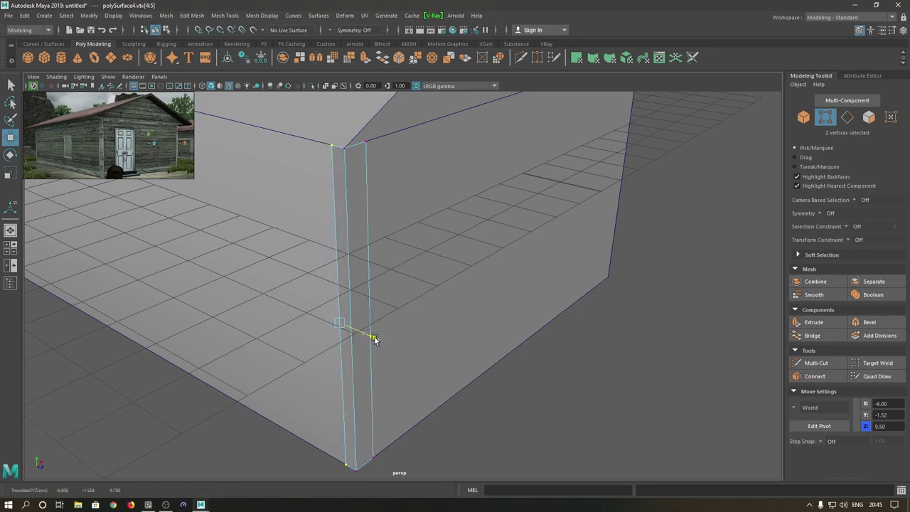
pyautogui.click(369, 139)
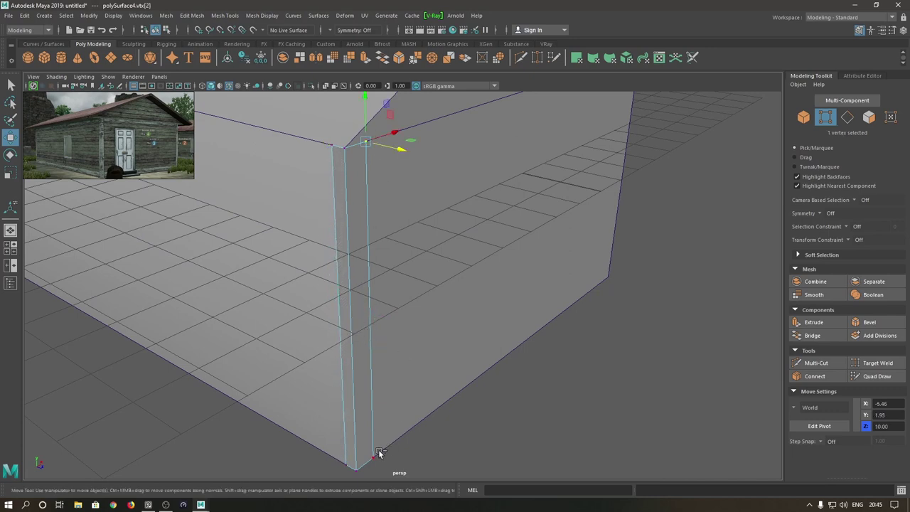
pyautogui.keyDown('shift'); pyautogui.click(379, 454); pyautogui.keyUp('shift')
pyautogui.moveTo(400, 299); pyautogui.dragTo(394, 305)
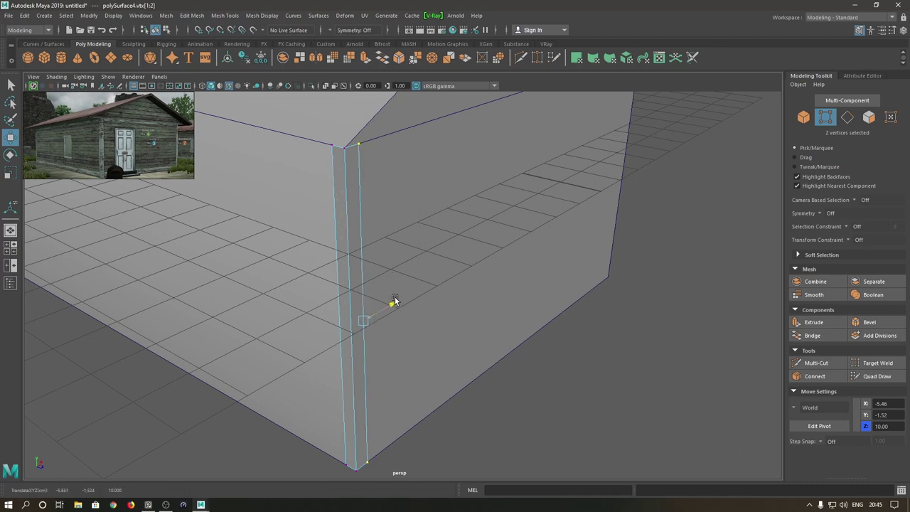
pyautogui.moveTo(361, 227); pyautogui.dragTo(381, 211, button='right')
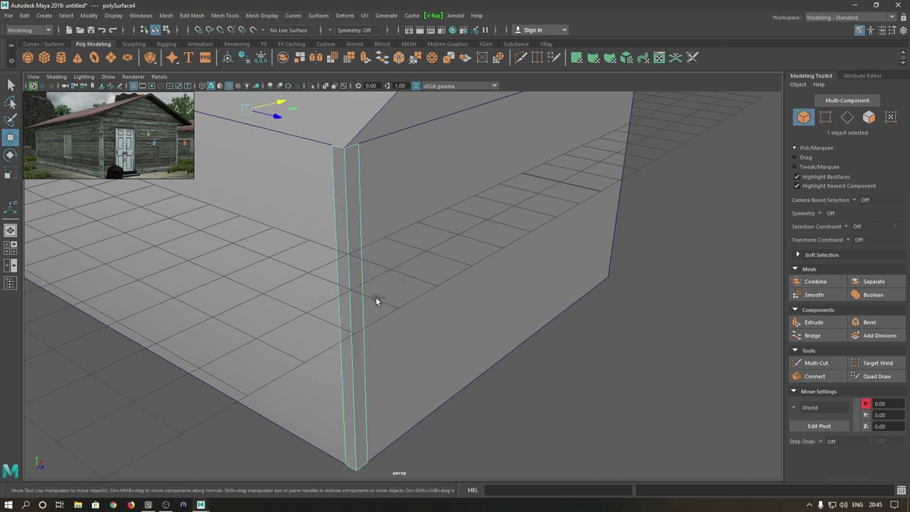
# Step: Center the strip's pivot, frame it, and extrude its faces
pyautogui.press('space')
pyautogui.moveTo(289, 188); pyautogui.dragTo(305, 260)
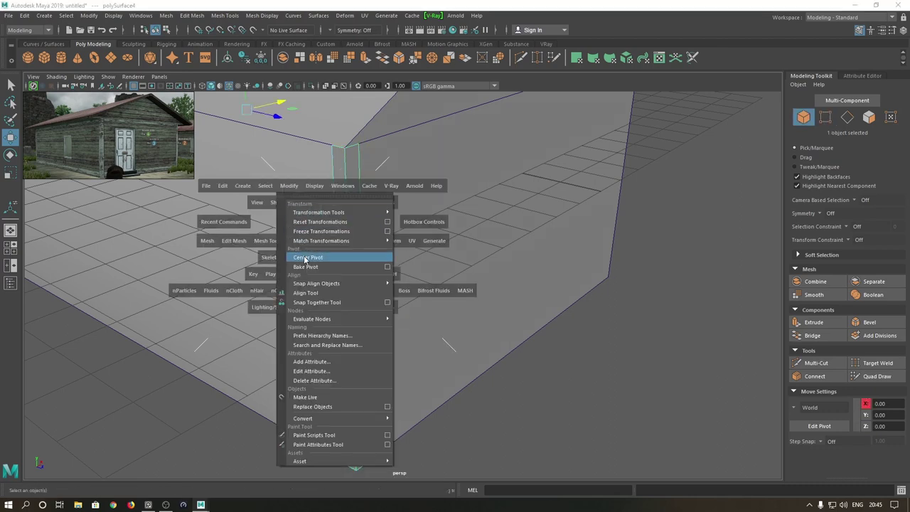
pyautogui.press('f')
pyautogui.hotkey('ctrl', 'e')
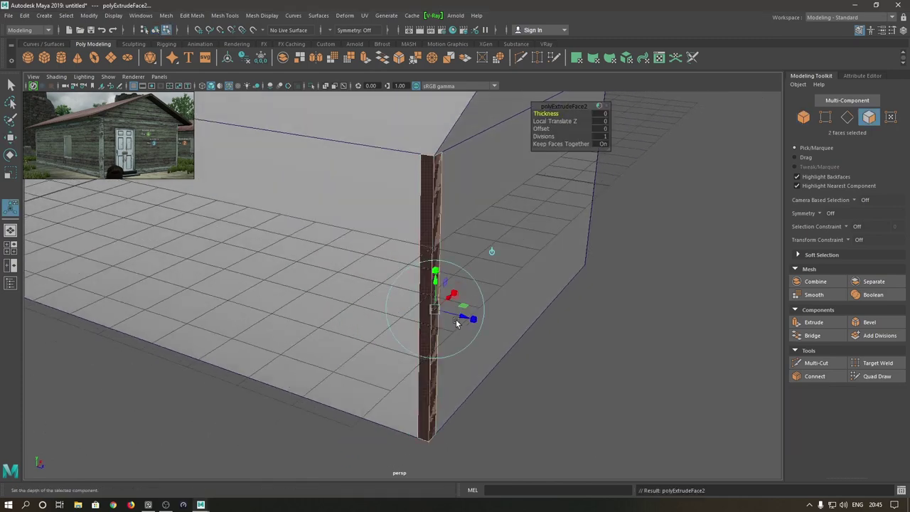
pyautogui.moveTo(462, 318); pyautogui.dragTo(440, 223)
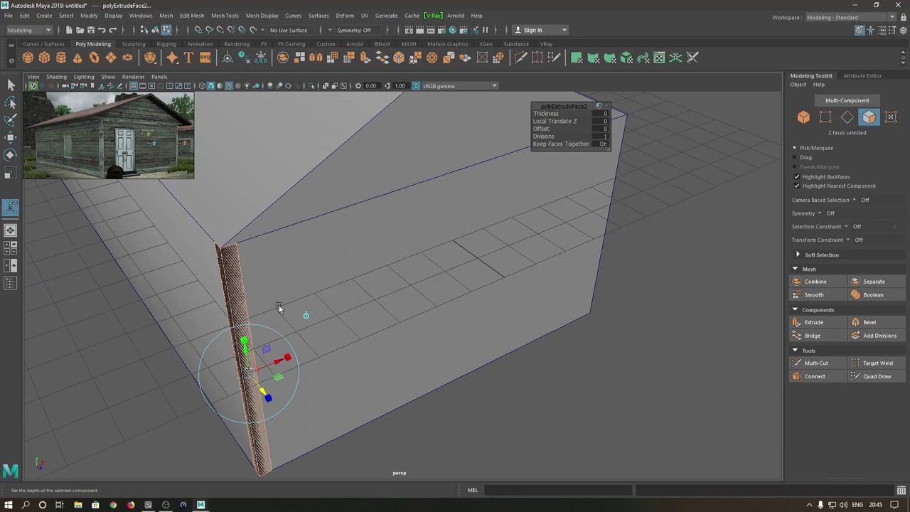
# Step: Set the strip's extrusion Thickness to 0.02
pyautogui.moveTo(252, 395); pyautogui.dragTo(261, 391)
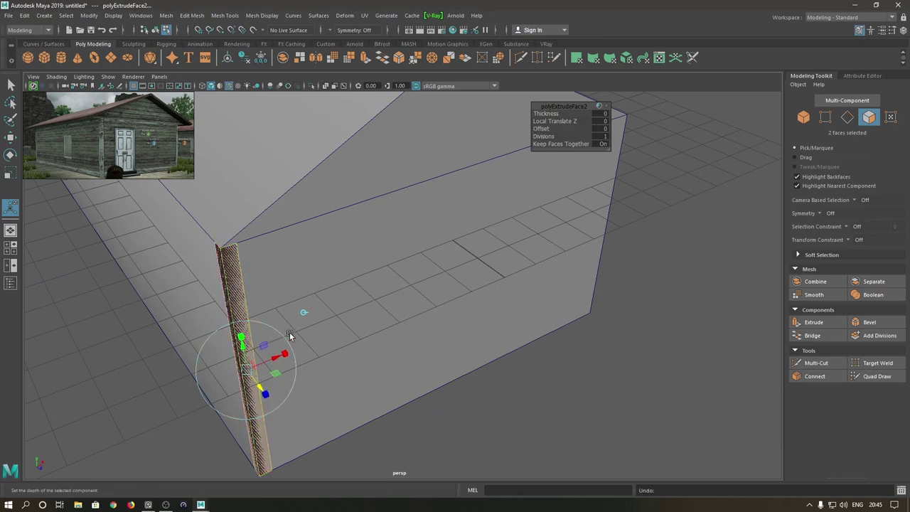
pyautogui.moveTo(246, 371); pyautogui.dragTo(249, 377)
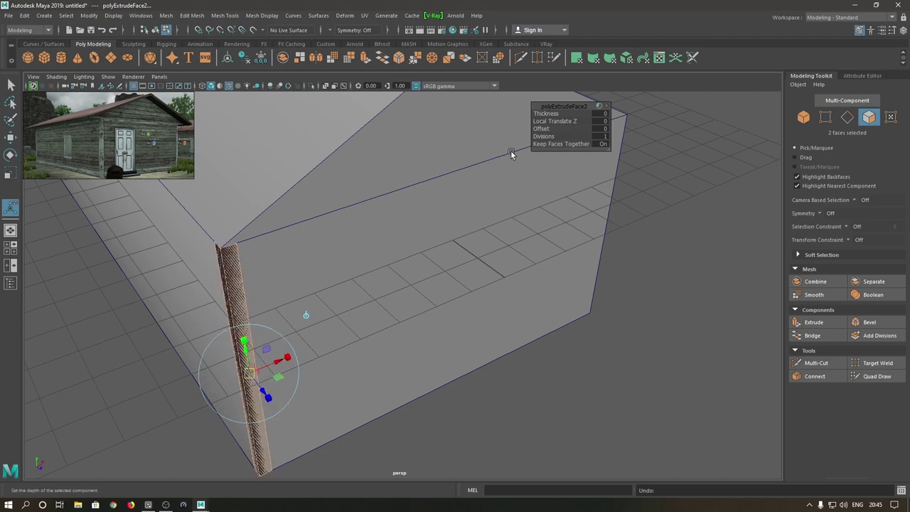
pyautogui.moveTo(543, 114); pyautogui.dragTo(544, 114)
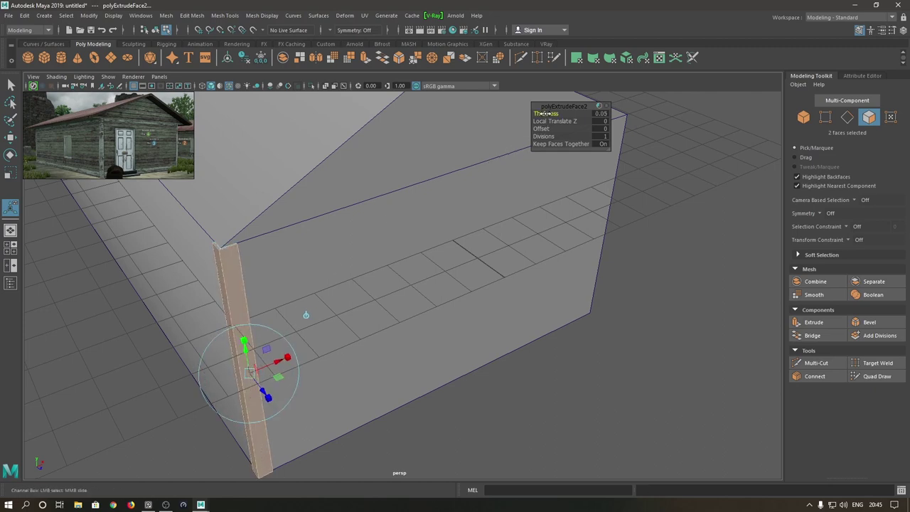
pyautogui.moveTo(283, 279)
pyautogui.keyDown('alt'); pyautogui.mouseDown()
pyautogui.moveTo(415, 271)
pyautogui.moveTo(337, 225)
pyautogui.moveTo(349, 241)
pyautogui.mouseUp(); pyautogui.keyUp('alt')
pyautogui.keyDown('alt'); pyautogui.moveTo(399, 342); pyautogui.dragTo(487, 209); pyautogui.keyUp('alt')
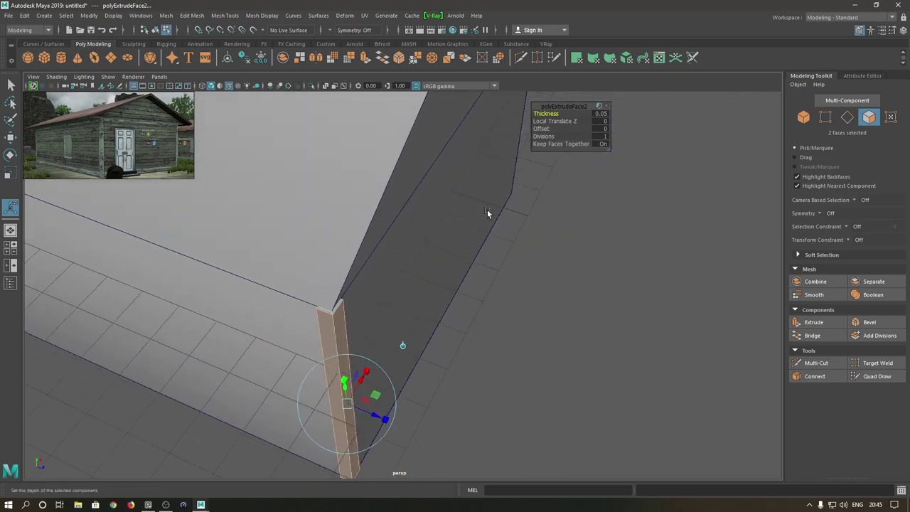
pyautogui.click(602, 114)
pyautogui.write('2')
pyautogui.press('Return')
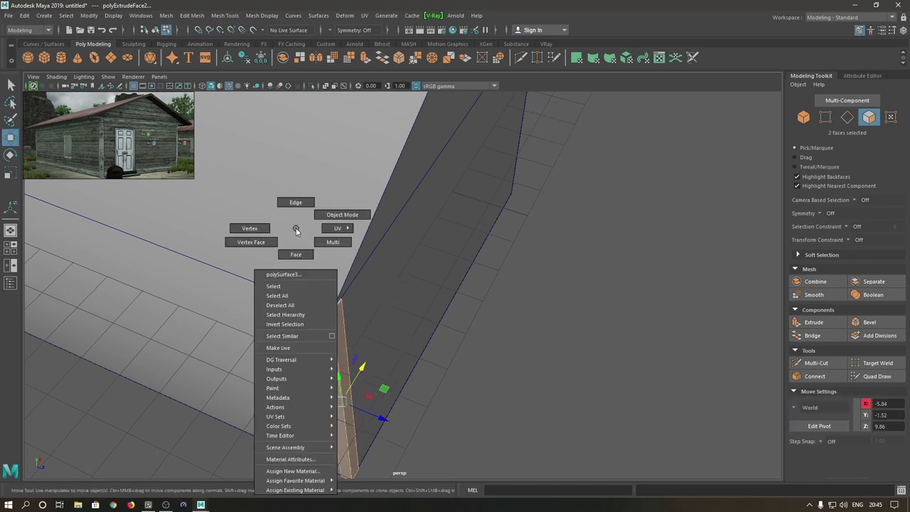
# Step: Select the corner trim strip, try an extrusion, and undo it
pyautogui.moveTo(301, 227); pyautogui.dragTo(343, 215, button='right')
pyautogui.moveTo(472, 405)
pyautogui.keyDown('alt'); pyautogui.mouseDown()
pyautogui.moveTo(347, 268)
pyautogui.moveTo(353, 226)
pyautogui.mouseUp(); pyautogui.keyUp('alt')
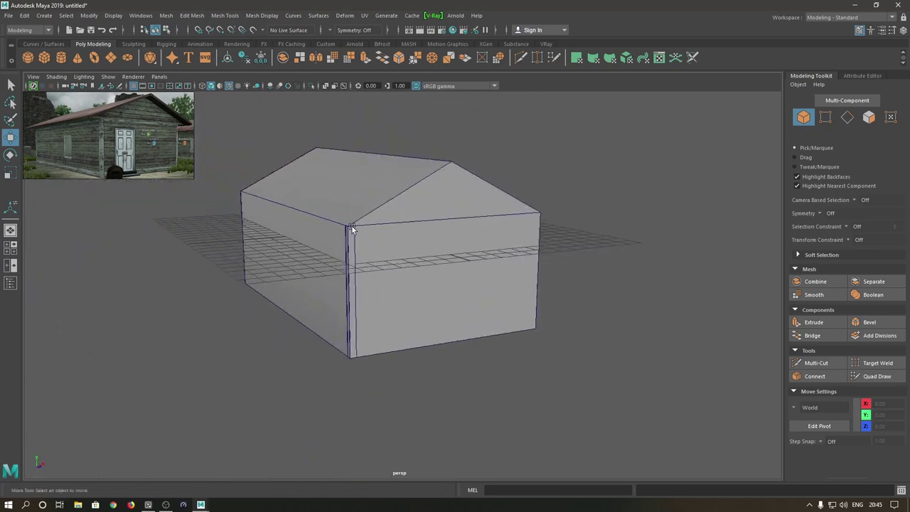
pyautogui.moveTo(352, 226)
pyautogui.keyDown('alt'); pyautogui.mouseDown(button='right')
pyautogui.moveTo(412, 370)
pyautogui.moveTo(441, 386)
pyautogui.moveTo(439, 347)
pyautogui.mouseUp(button='right'); pyautogui.keyUp('alt')
pyautogui.moveTo(439, 347)
pyautogui.keyDown('alt'); pyautogui.mouseDown()
pyautogui.moveTo(398, 341)
pyautogui.moveTo(420, 305)
pyautogui.mouseUp(); pyautogui.keyUp('alt')
pyautogui.click(420, 305)
pyautogui.press('F11')
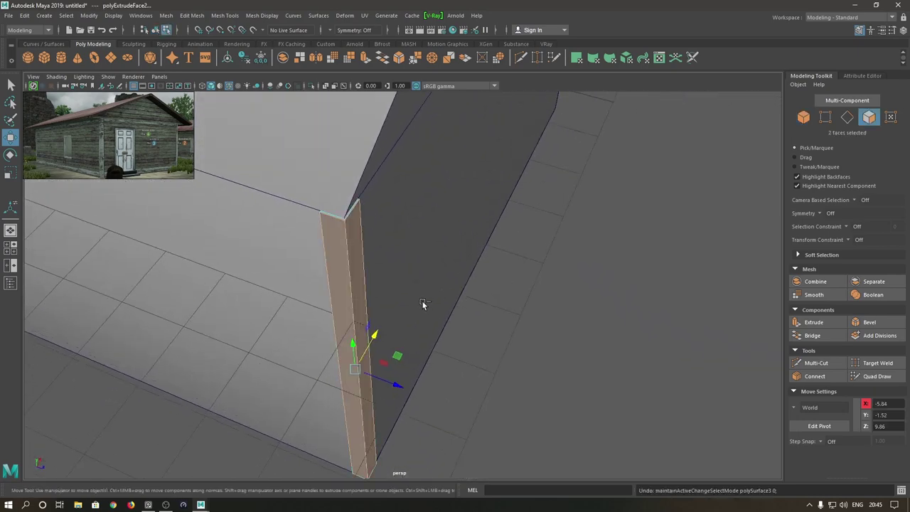
pyautogui.hotkey('ctrl', 'e')
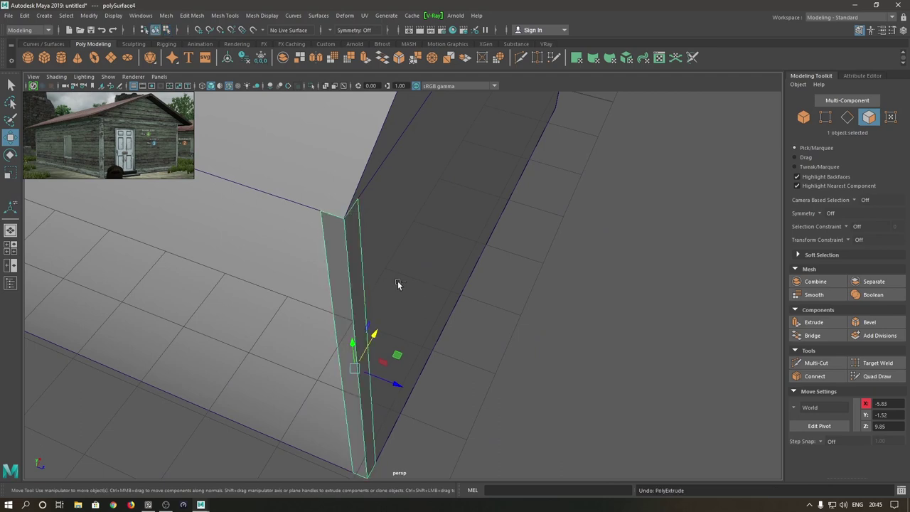
# Step: Extrude the two corner strip faces with a thickness of 0.05
pyautogui.moveTo(346, 249); pyautogui.dragTo(346, 260, button='right')
pyautogui.click(359, 254)
pyautogui.keyDown('shift'); pyautogui.click(356, 257); pyautogui.keyUp('shift')
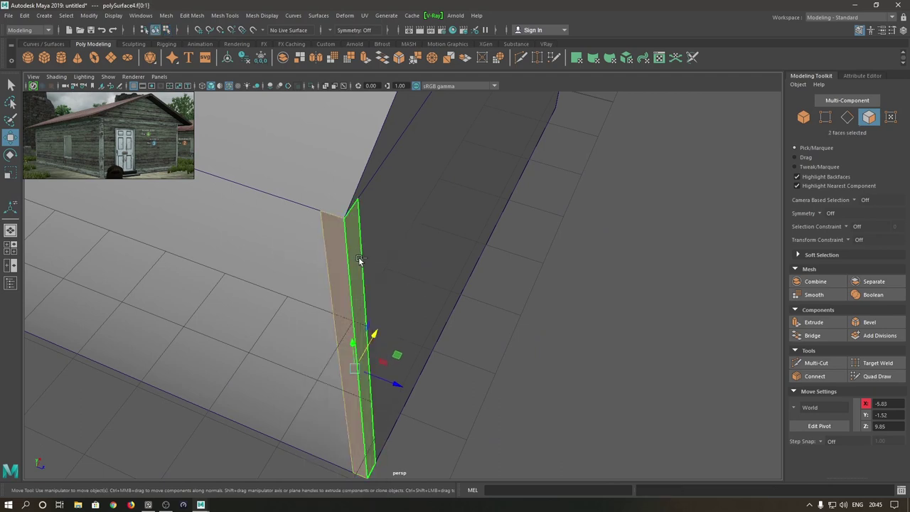
pyautogui.hotkey('ctrl', 'e')
pyautogui.moveTo(546, 113); pyautogui.dragTo(547, 114)
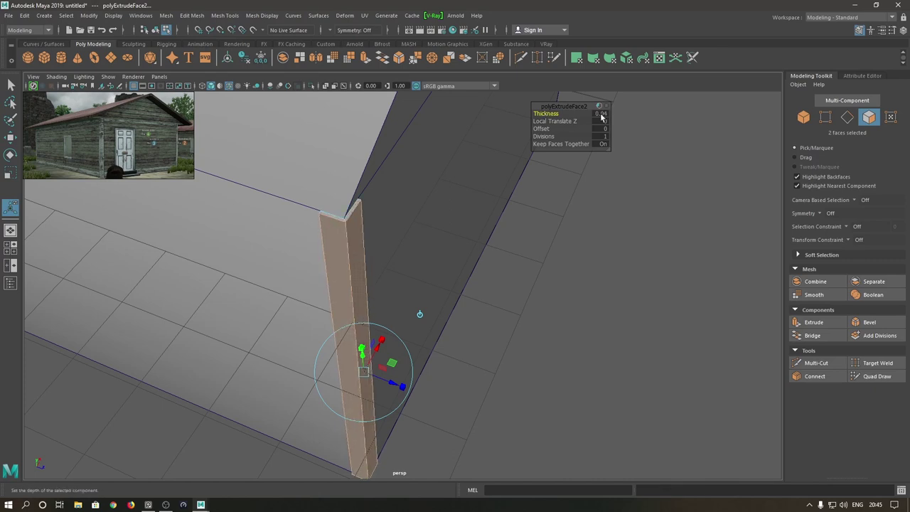
pyautogui.write('5')
pyautogui.press('Return')
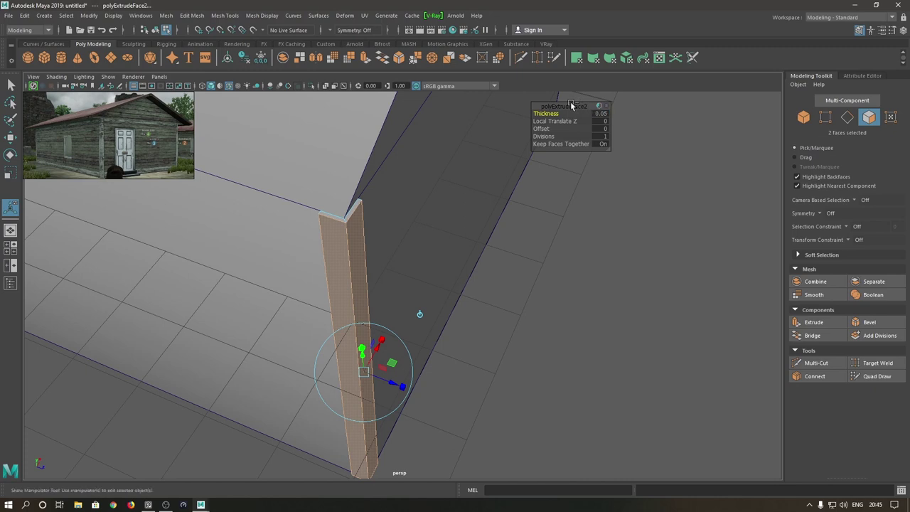
# Step: Return to object mode with the Move tool and frame the whole house
pyautogui.press('w')
pyautogui.moveTo(393, 290); pyautogui.dragTo(437, 225, button='right')
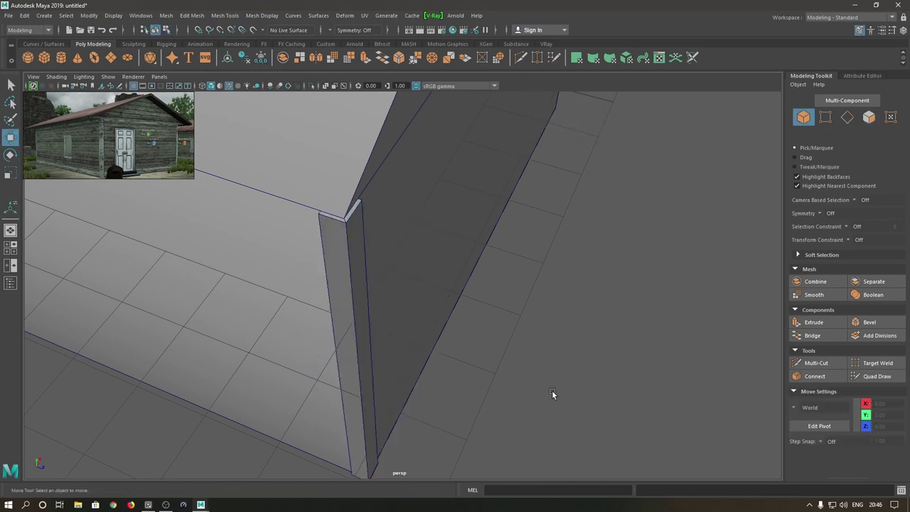
pyautogui.keyDown('alt'); pyautogui.moveTo(552, 390); pyautogui.dragTo(417, 239, button='right'); pyautogui.keyUp('alt')
pyautogui.keyDown('alt'); pyautogui.moveTo(417, 239); pyautogui.dragTo(371, 199); pyautogui.keyUp('alt')
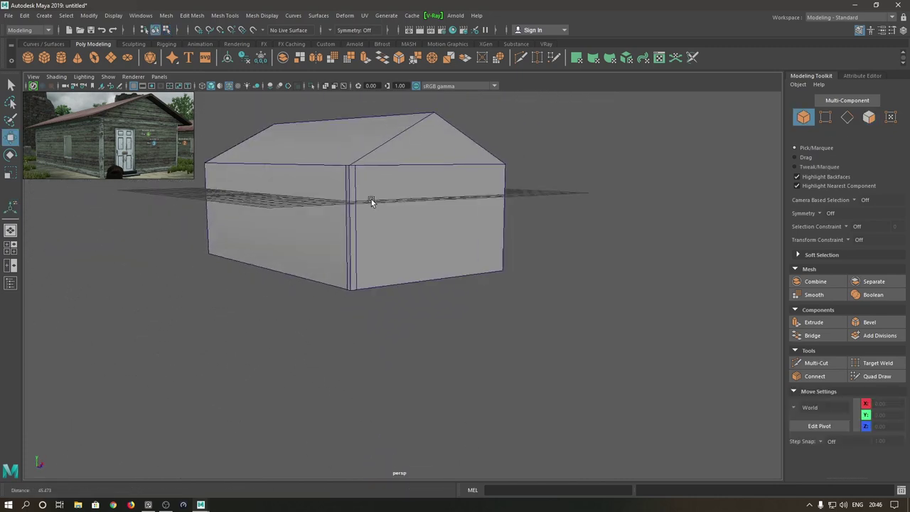
pyautogui.keyDown('alt'); pyautogui.moveTo(371, 200); pyautogui.dragTo(419, 330, button='right'); pyautogui.keyUp('alt')
pyautogui.moveTo(418, 330)
pyautogui.keyDown('alt'); pyautogui.mouseDown()
pyautogui.moveTo(363, 244)
pyautogui.moveTo(375, 335)
pyautogui.moveTo(392, 342)
pyautogui.moveTo(375, 261)
pyautogui.mouseUp(); pyautogui.keyUp('alt')
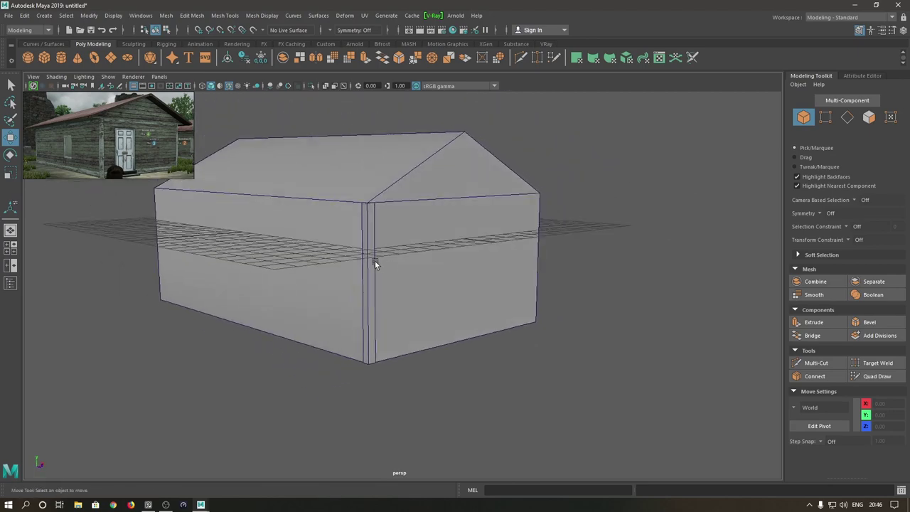
# Step: Clone the corner trim strip over to the opposite front corner
pyautogui.click(375, 263)
pyautogui.moveTo(455, 285)
pyautogui.keyDown('alt'); pyautogui.mouseDown()
pyautogui.moveTo(378, 278)
pyautogui.moveTo(310, 343)
pyautogui.mouseUp(); pyautogui.keyUp('alt')
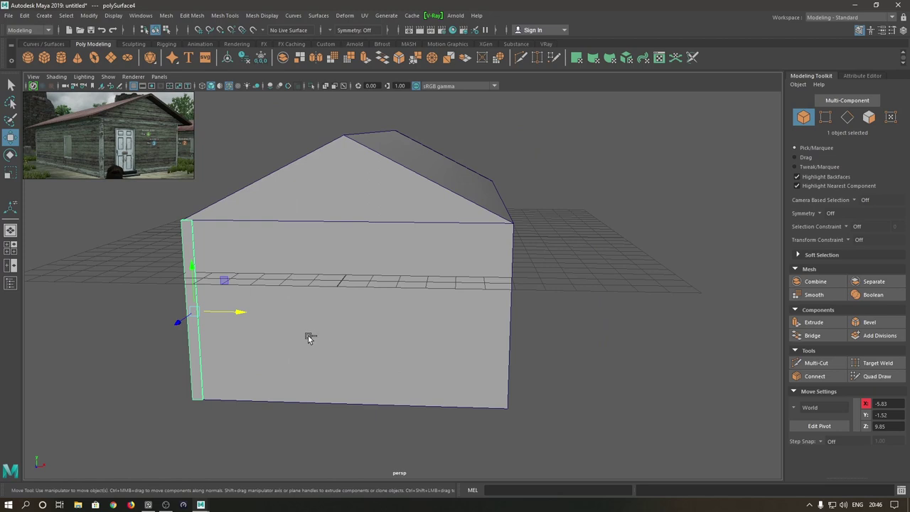
pyautogui.moveTo(225, 295)
pyautogui.mouseDown()
pyautogui.moveTo(308, 329)
pyautogui.moveTo(543, 329)
pyautogui.moveTo(563, 341)
pyautogui.moveTo(601, 217)
pyautogui.mouseUp()
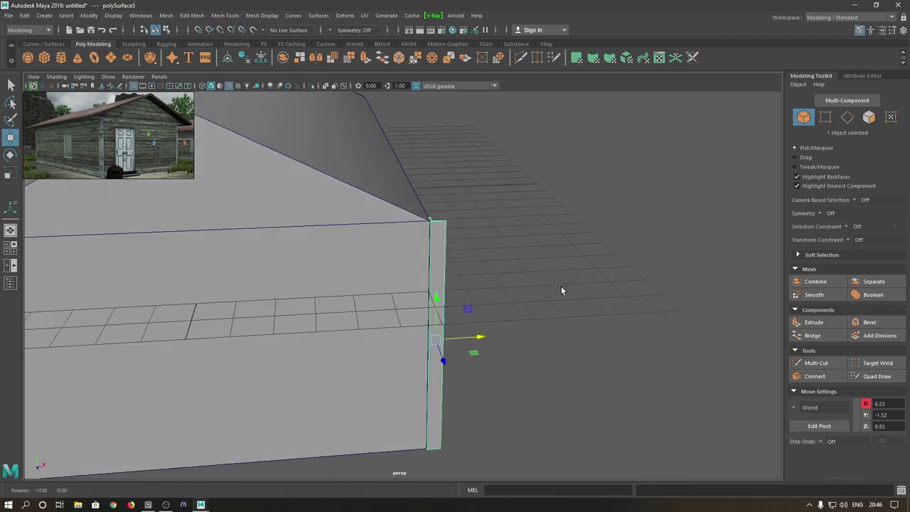
pyautogui.keyDown('alt'); pyautogui.moveTo(601, 217); pyautogui.dragTo(574, 364, button='right'); pyautogui.keyUp('alt')
pyautogui.keyDown('alt'); pyautogui.moveTo(574, 363); pyautogui.dragTo(506, 367); pyautogui.keyUp('alt')
pyautogui.moveTo(417, 321); pyautogui.dragTo(414, 323)
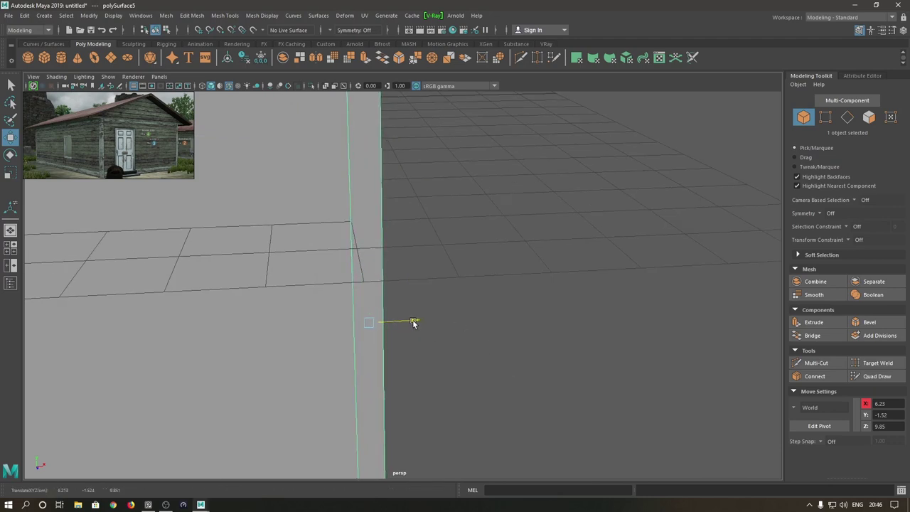
# Step: Mirror the copied strip with Scale X of -1 and slide it left along X
pyautogui.click(900, 29)
pyautogui.write('-1')
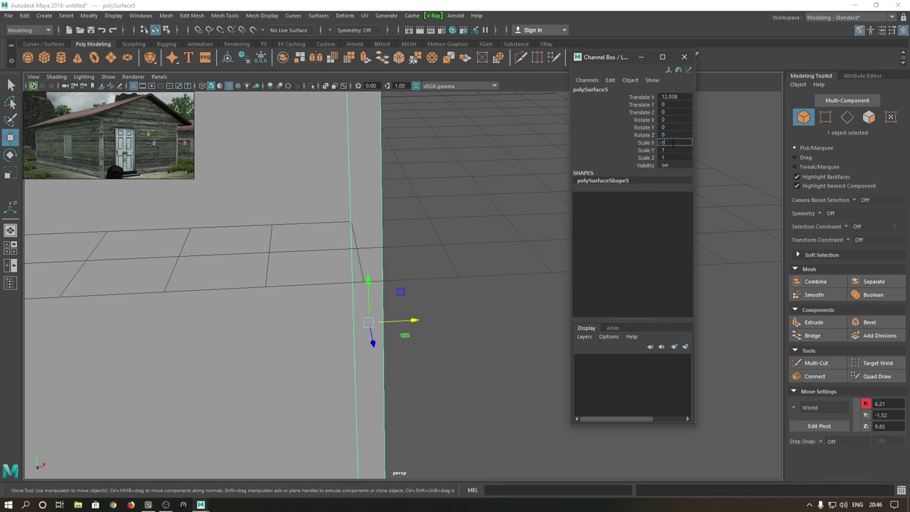
pyautogui.press('Return')
pyautogui.click(684, 57)
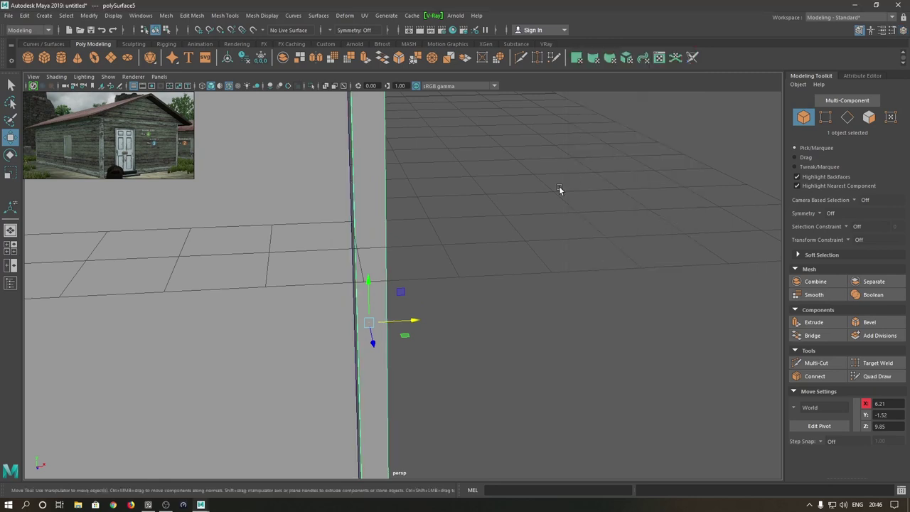
pyautogui.moveTo(403, 323); pyautogui.dragTo(511, 437)
# Step: Align the copied strip with the wall corner in front wireframe view, then deselect
pyautogui.press('space')
pyautogui.keyDown('alt'); pyautogui.moveTo(510, 437); pyautogui.dragTo(376, 301, button='middle'); pyautogui.keyUp('alt')
pyautogui.scroll(3, 500, 167)
pyautogui.scroll(2, 524, 309)
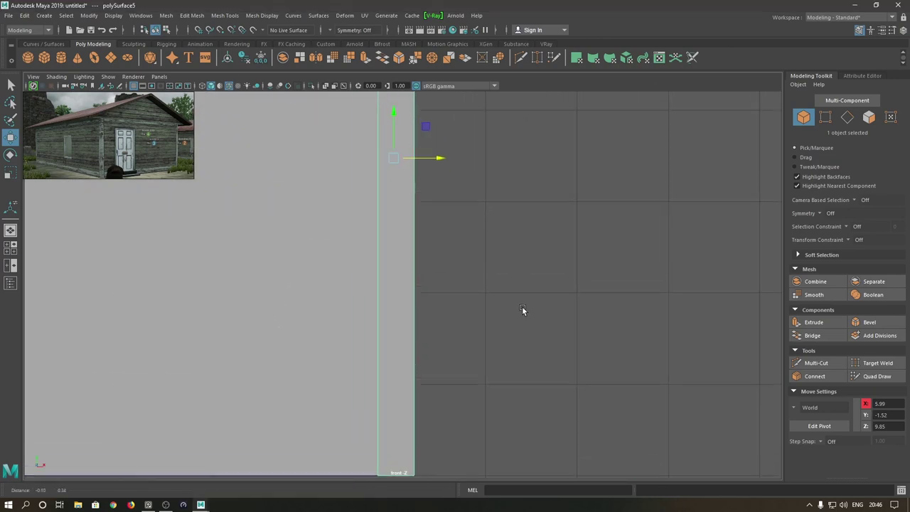
pyautogui.scroll(1, 525, 315)
pyautogui.press('4')
pyautogui.moveTo(444, 169)
pyautogui.mouseDown()
pyautogui.moveTo(428, 176)
pyautogui.moveTo(428, 282)
pyautogui.moveTo(372, 259)
pyautogui.moveTo(346, 186)
pyautogui.moveTo(489, 212)
pyautogui.moveTo(423, 329)
pyautogui.moveTo(451, 341)
pyautogui.moveTo(377, 282)
pyautogui.moveTo(392, 272)
pyautogui.moveTo(425, 307)
pyautogui.mouseUp()
pyautogui.press('space')
pyautogui.press('5')
pyautogui.click(428, 251)
# Step: Split the front wall with a horizontal edge loop and raise it toward the wall top
pyautogui.keyDown('alt'); pyautogui.moveTo(425, 307); pyautogui.dragTo(425, 368, button='right'); pyautogui.keyUp('alt')
pyautogui.click(202, 232)
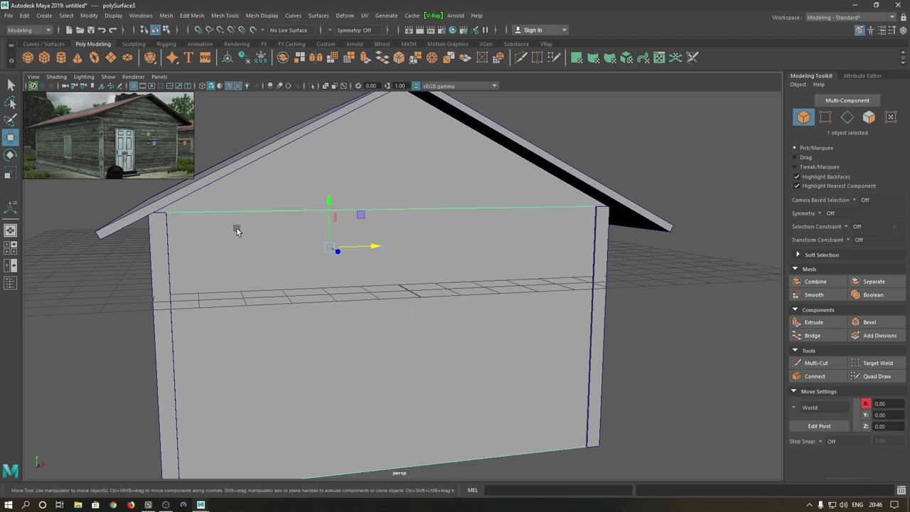
pyautogui.keyDown('alt'); pyautogui.moveTo(235, 230); pyautogui.dragTo(318, 242); pyautogui.keyUp('alt')
pyautogui.moveTo(331, 250); pyautogui.dragTo(325, 204, button='right')
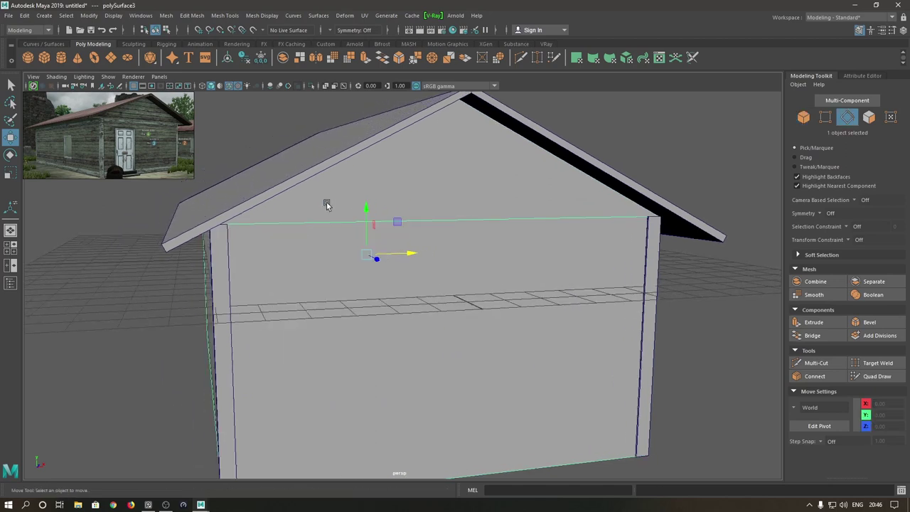
pyautogui.click(244, 332)
pyautogui.keyDown('ctrl'); pyautogui.rightClick(332, 288); pyautogui.keyUp('ctrl')
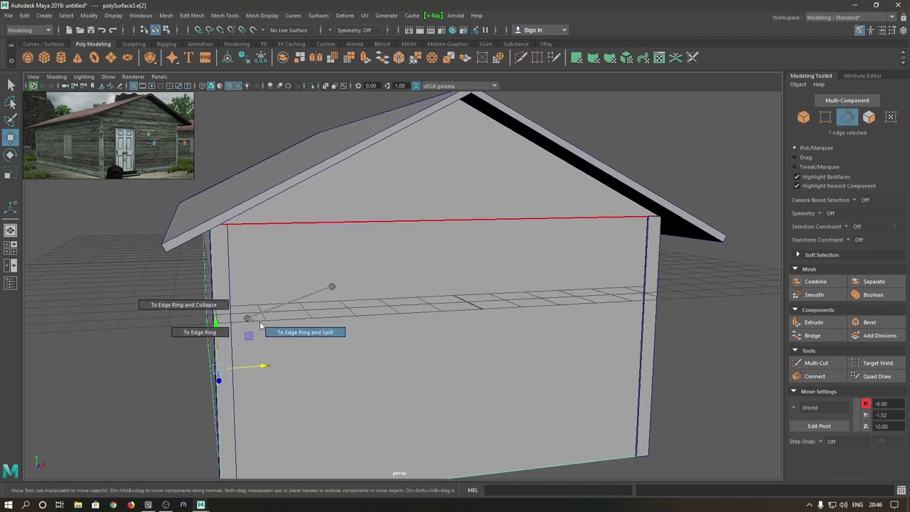
pyautogui.click(288, 324)
pyautogui.moveTo(366, 212); pyautogui.dragTo(366, 207)
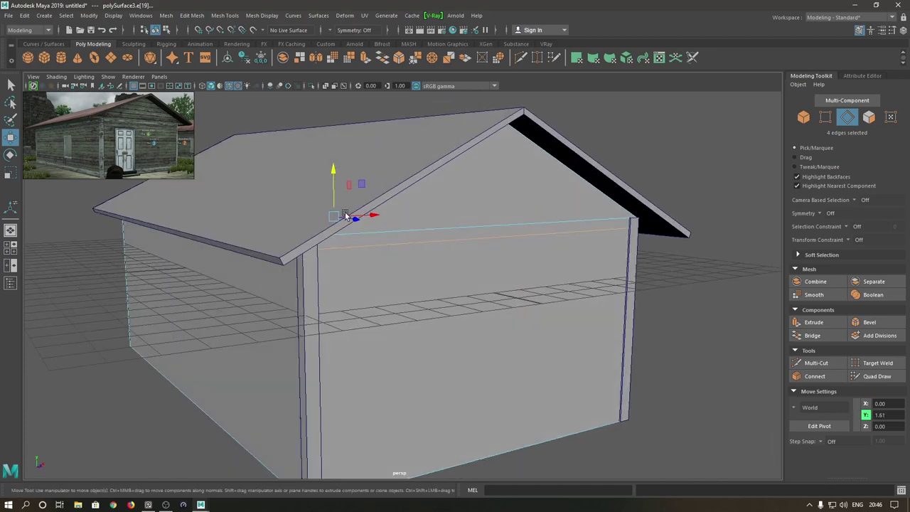
# Step: Select the band of faces above the new loop and extract it as a separate piece
pyautogui.keyDown('alt'); pyautogui.moveTo(326, 223); pyautogui.dragTo(369, 251); pyautogui.keyUp('alt')
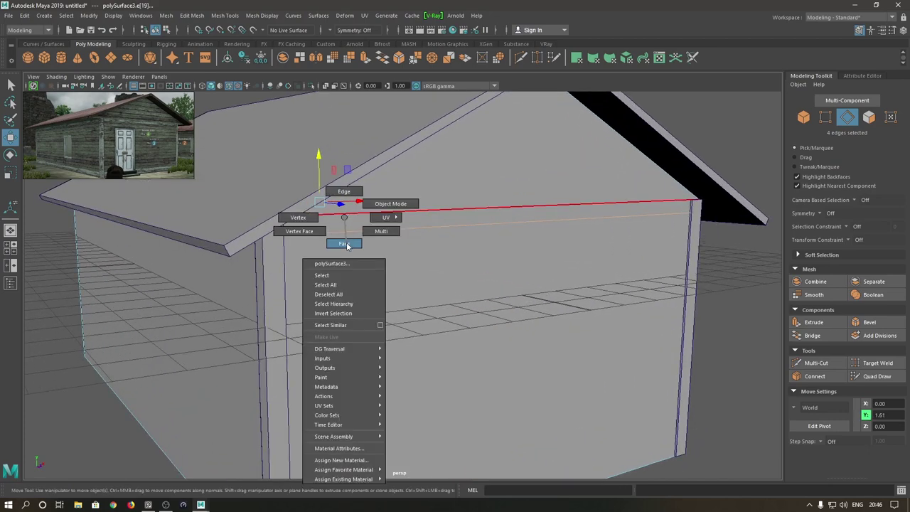
pyautogui.keyDown('ctrl'); pyautogui.moveTo(344, 219); pyautogui.dragTo(346, 242, button='right'); pyautogui.keyUp('ctrl')
pyautogui.keyDown('alt'); pyautogui.moveTo(321, 258); pyautogui.dragTo(327, 229); pyautogui.keyUp('alt')
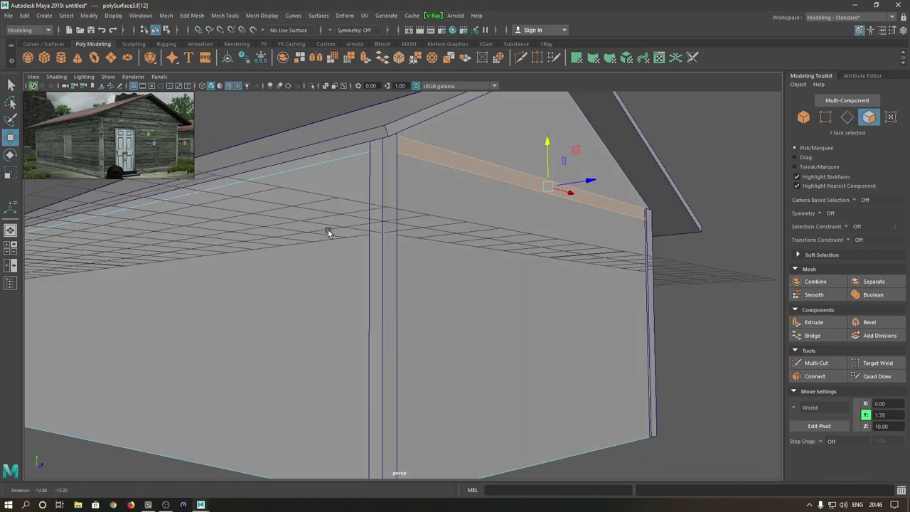
pyautogui.doubleClick(352, 150)
pyautogui.scroll(-3, 336, 192)
pyautogui.moveTo(337, 193)
pyautogui.keyDown('alt'); pyautogui.mouseDown()
pyautogui.moveTo(386, 242)
pyautogui.moveTo(457, 254)
pyautogui.moveTo(561, 251)
pyautogui.moveTo(581, 238)
pyautogui.moveTo(481, 305)
pyautogui.moveTo(382, 299)
pyautogui.mouseUp(); pyautogui.keyUp('alt')
pyautogui.scroll(3, 382, 299)
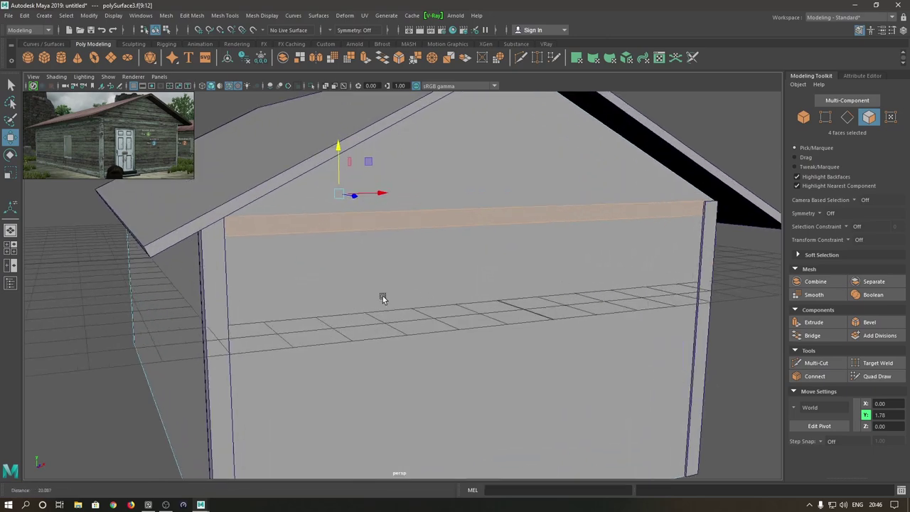
pyautogui.keyDown('shift'); pyautogui.moveTo(330, 217); pyautogui.dragTo(318, 378, button='right'); pyautogui.keyUp('shift')
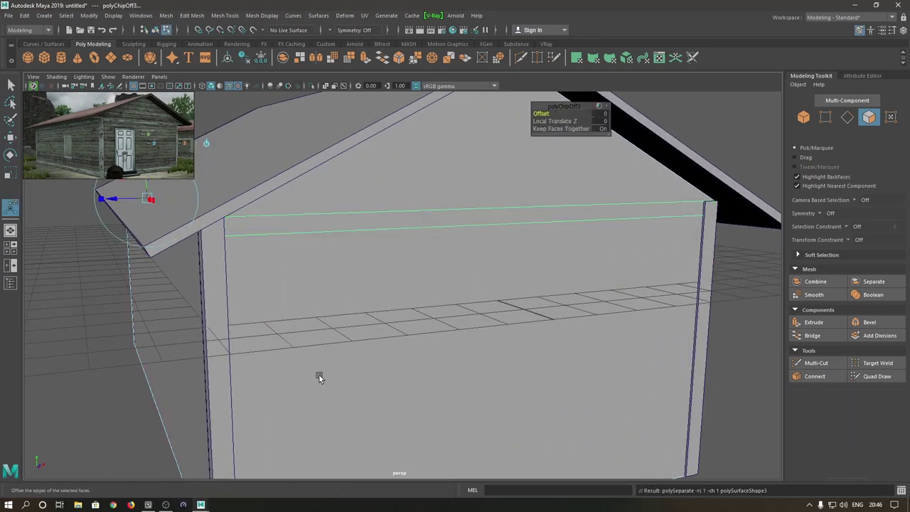
# Step: Isolate the extracted band, delete its extra edge loop, and unhide the rest
pyautogui.press('w')
pyautogui.moveTo(343, 214); pyautogui.dragTo(388, 205, button='right')
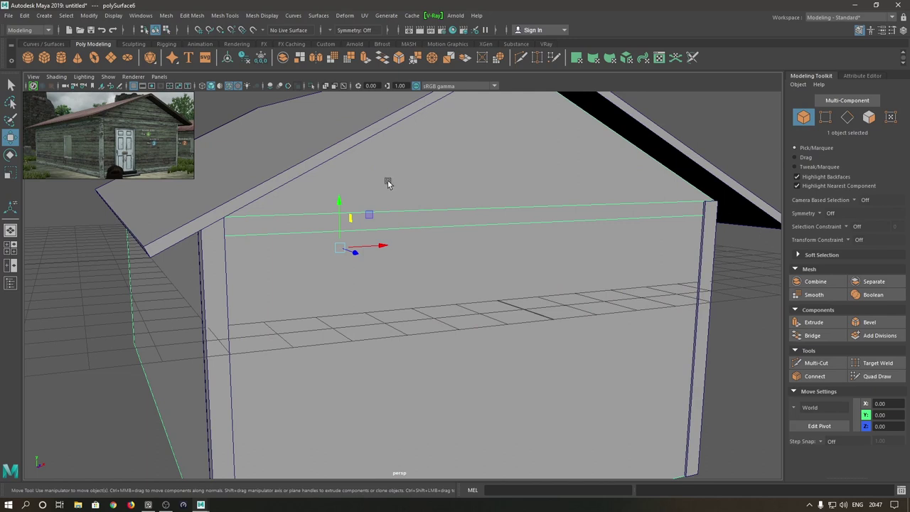
pyautogui.hotkey('alt', 'h')
pyautogui.moveTo(382, 199); pyautogui.dragTo(380, 145, button='right')
pyautogui.doubleClick(362, 243)
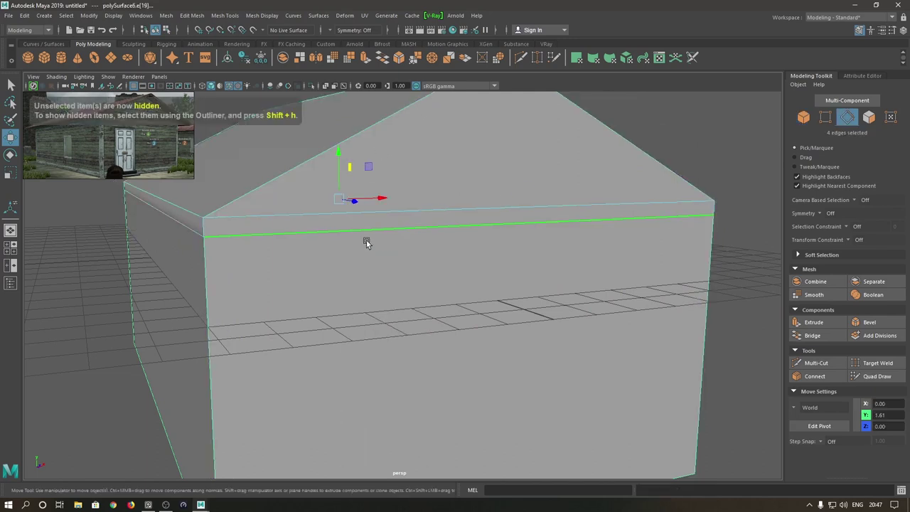
pyautogui.keyDown('shift'); pyautogui.moveTo(366, 243); pyautogui.dragTo(297, 244, button='right'); pyautogui.keyUp('shift')
pyautogui.moveTo(299, 201)
pyautogui.mouseDown(button='right')
pyautogui.moveTo(335, 192)
pyautogui.moveTo(308, 227)
pyautogui.mouseUp(button='right')
pyautogui.hotkey('ctrl', 'shift', 'h')
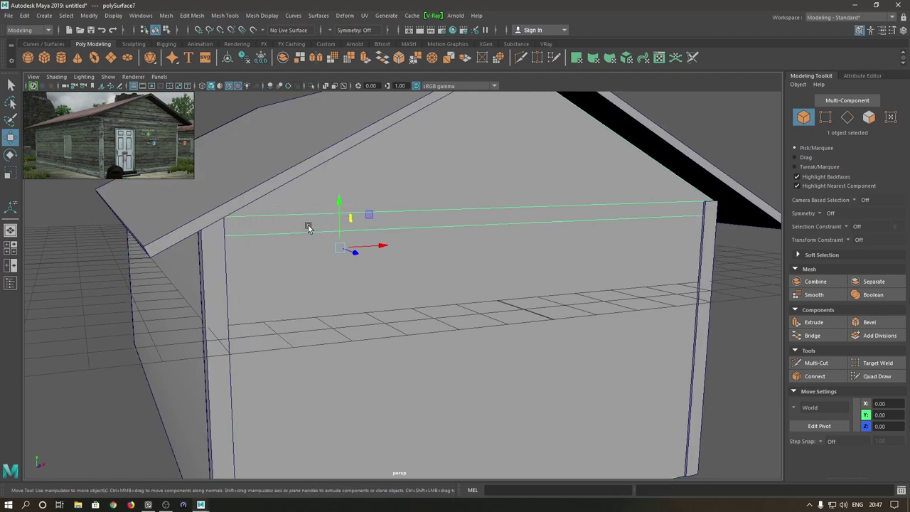
# Step: Extrude the band's faces outward to give it thickness
pyautogui.hotkey('ctrl', 'e')
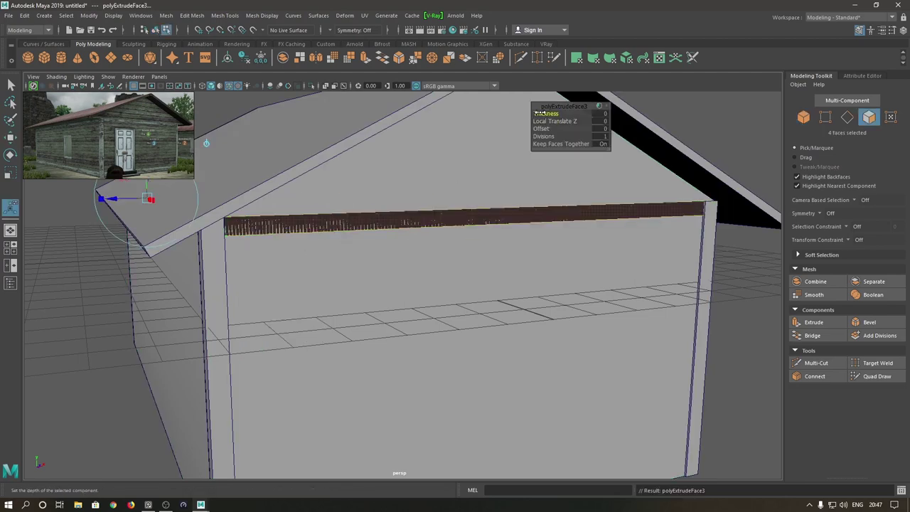
pyautogui.moveTo(538, 113); pyautogui.dragTo(540, 114, button='middle')
pyautogui.keyDown('alt'); pyautogui.moveTo(399, 201); pyautogui.dragTo(447, 238); pyautogui.keyUp('alt')
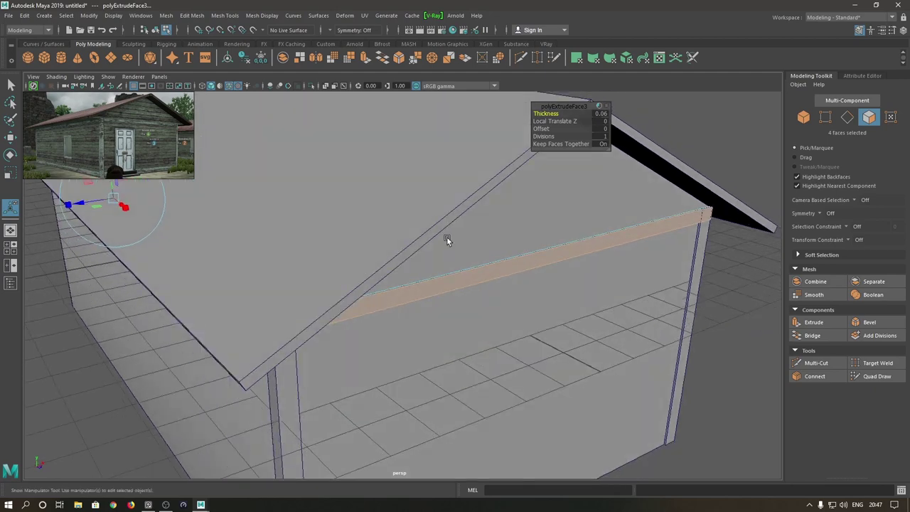
pyautogui.keyDown('alt'); pyautogui.moveTo(447, 238); pyautogui.dragTo(395, 312, button='right'); pyautogui.keyUp('alt')
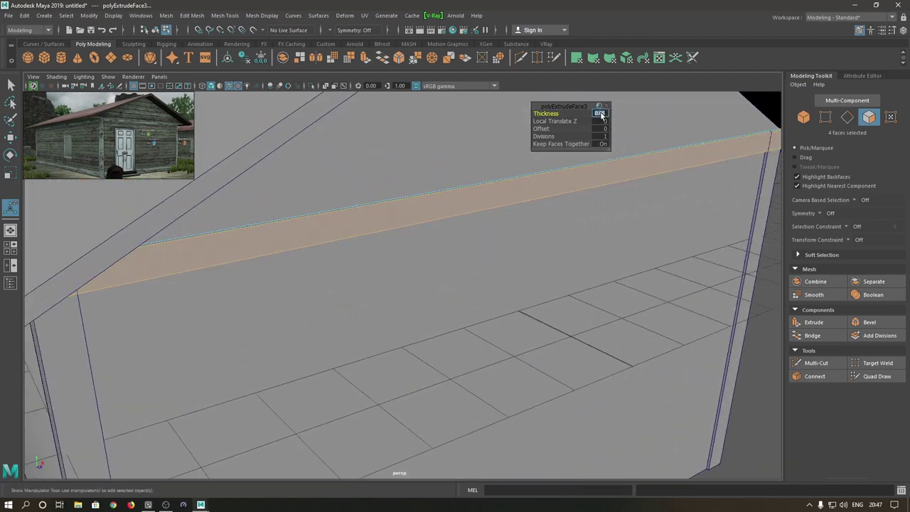
# Step: Return to object mode, frame the house, and look closely at the wall corner
pyautogui.moveTo(493, 165); pyautogui.dragTo(524, 138, button='right')
pyautogui.press('w')
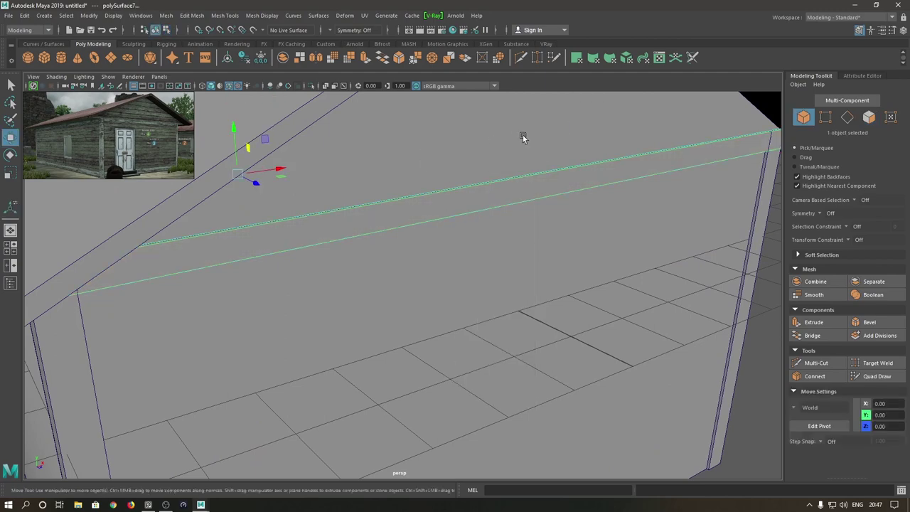
pyautogui.press('f')
pyautogui.keyDown('alt'); pyautogui.moveTo(540, 219); pyautogui.dragTo(557, 190); pyautogui.keyUp('alt')
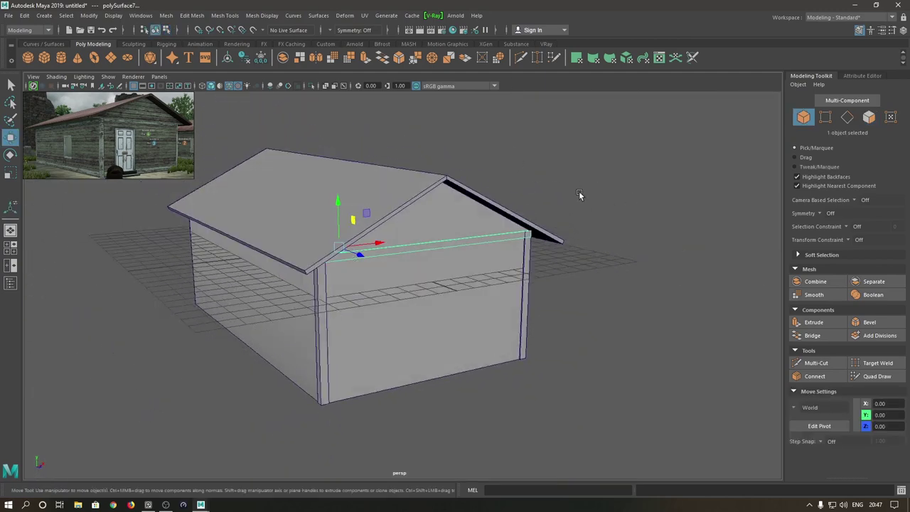
pyautogui.click(618, 227)
pyautogui.keyDown('alt'); pyautogui.moveTo(618, 227); pyautogui.dragTo(640, 340, button='right'); pyautogui.keyUp('alt')
pyautogui.moveTo(641, 340)
pyautogui.keyDown('alt'); pyautogui.mouseDown()
pyautogui.moveTo(509, 257)
pyautogui.moveTo(611, 258)
pyautogui.moveTo(568, 166)
pyautogui.mouseUp(); pyautogui.keyUp('alt')
# Step: Isolate the house wall mesh, hiding everything else
pyautogui.keyDown('alt'); pyautogui.moveTo(552, 232); pyautogui.dragTo(422, 278); pyautogui.keyUp('alt')
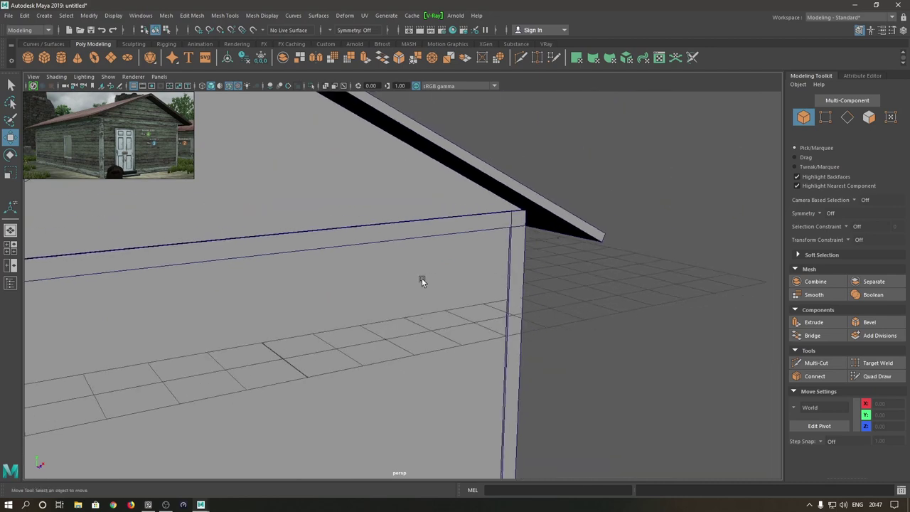
pyautogui.keyDown('alt'); pyautogui.moveTo(410, 340); pyautogui.dragTo(483, 72); pyautogui.keyUp('alt')
pyautogui.click(273, 246)
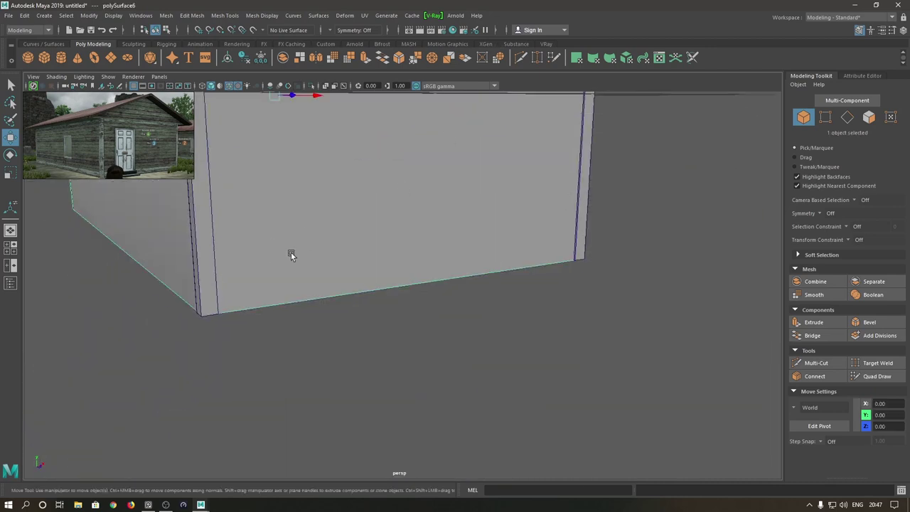
pyautogui.hotkey('alt', 'h')
pyautogui.keyDown('alt'); pyautogui.moveTo(293, 269); pyautogui.dragTo(374, 205); pyautogui.keyUp('alt')
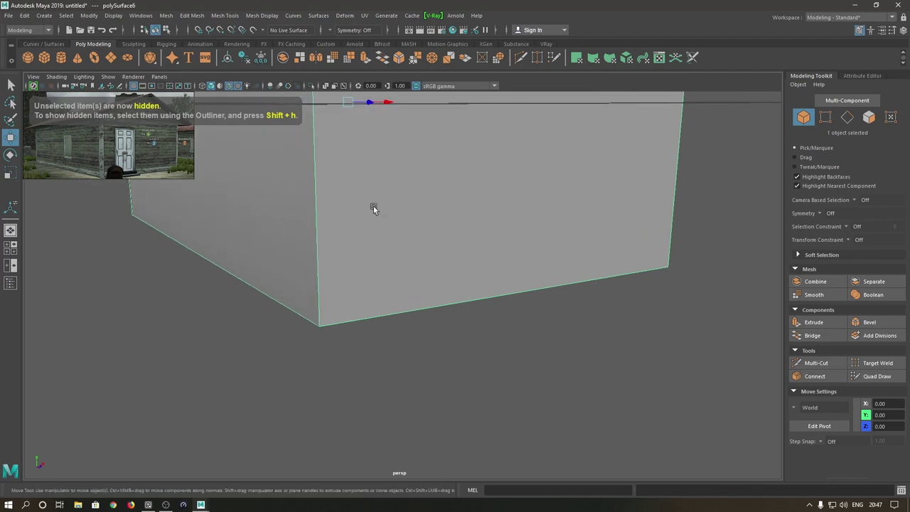
# Step: Lower the horizontal wall edge loop to about Y -4.43, just above the base
pyautogui.moveTo(386, 185); pyautogui.dragTo(309, 214, button='right')
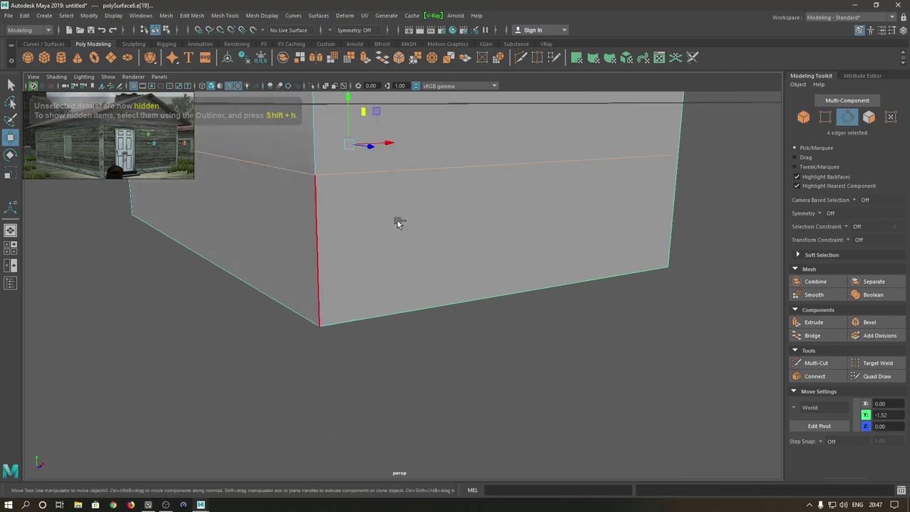
pyautogui.doubleClick(370, 169)
pyautogui.moveTo(349, 94); pyautogui.dragTo(357, 173)
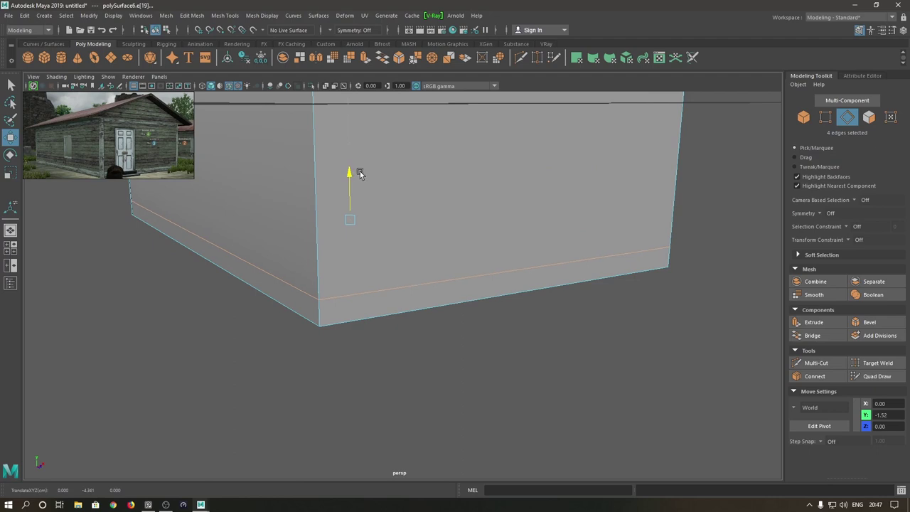
pyautogui.moveTo(360, 175)
pyautogui.mouseDown()
pyautogui.moveTo(376, 270)
pyautogui.moveTo(356, 160)
pyautogui.moveTo(360, 250)
pyautogui.moveTo(371, 238)
pyautogui.moveTo(391, 249)
pyautogui.mouseUp()
pyautogui.keyDown('alt'); pyautogui.moveTo(391, 248); pyautogui.dragTo(436, 321, button='right'); pyautogui.keyUp('alt')
pyautogui.keyDown('alt'); pyautogui.moveTo(436, 320); pyautogui.dragTo(391, 342); pyautogui.keyUp('alt')
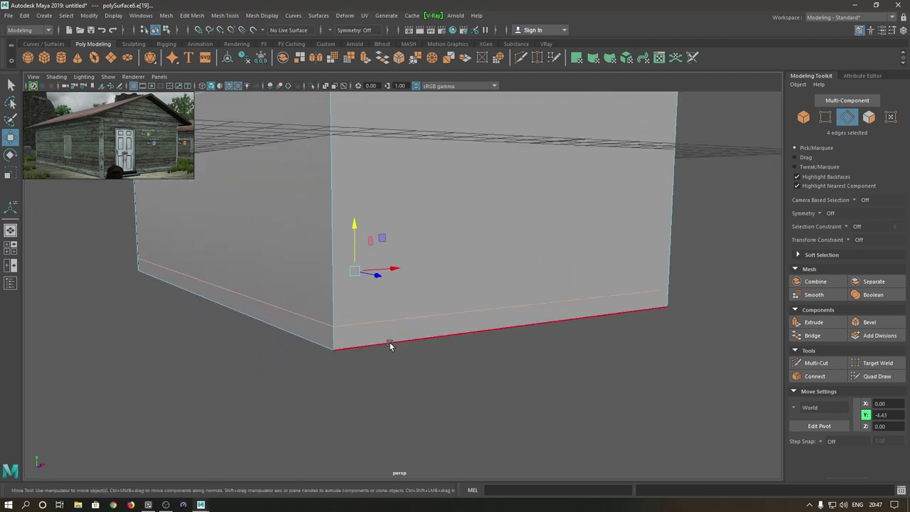
pyautogui.keyDown('alt'); pyautogui.moveTo(410, 319); pyautogui.dragTo(365, 281, button='right'); pyautogui.keyUp('alt')
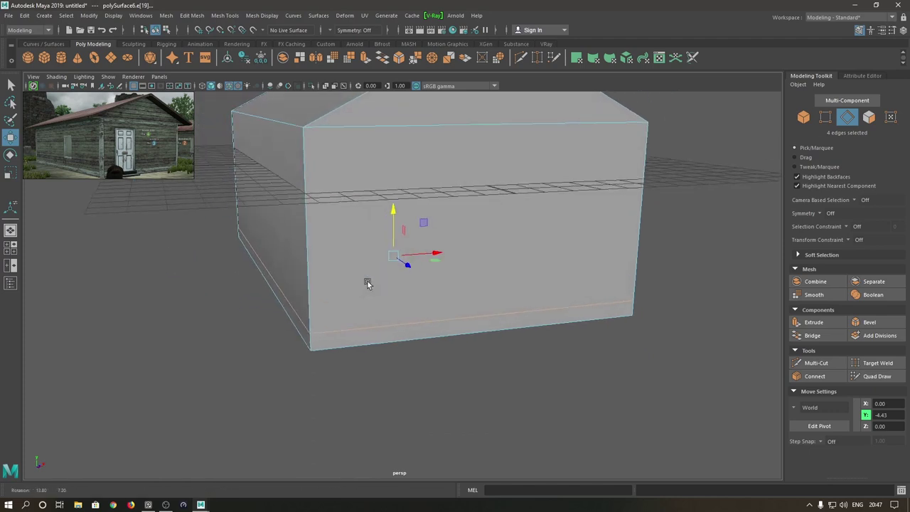
# Step: Split the front wall's top edge ring to add a vertical edge loop
pyautogui.click(361, 134)
pyautogui.keyDown('ctrl'); pyautogui.moveTo(425, 180); pyautogui.dragTo(423, 217, button='right'); pyautogui.keyUp('ctrl')
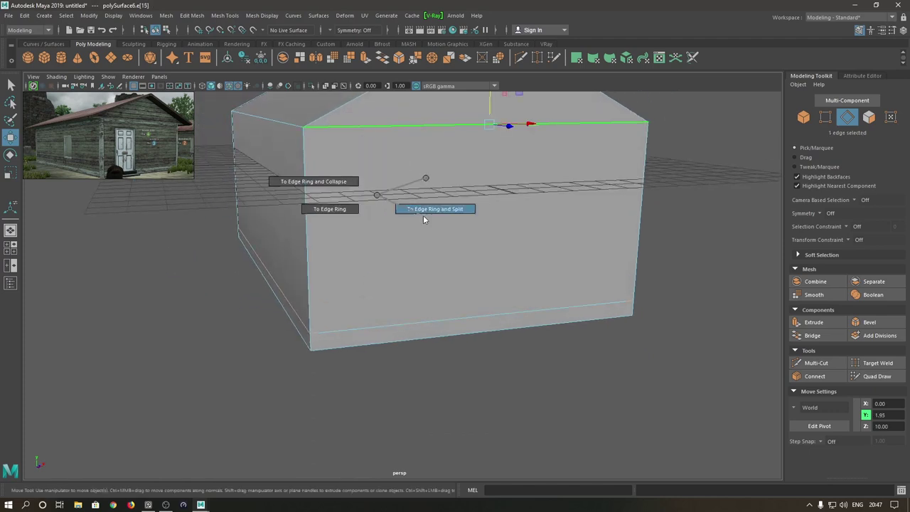
pyautogui.click(360, 143)
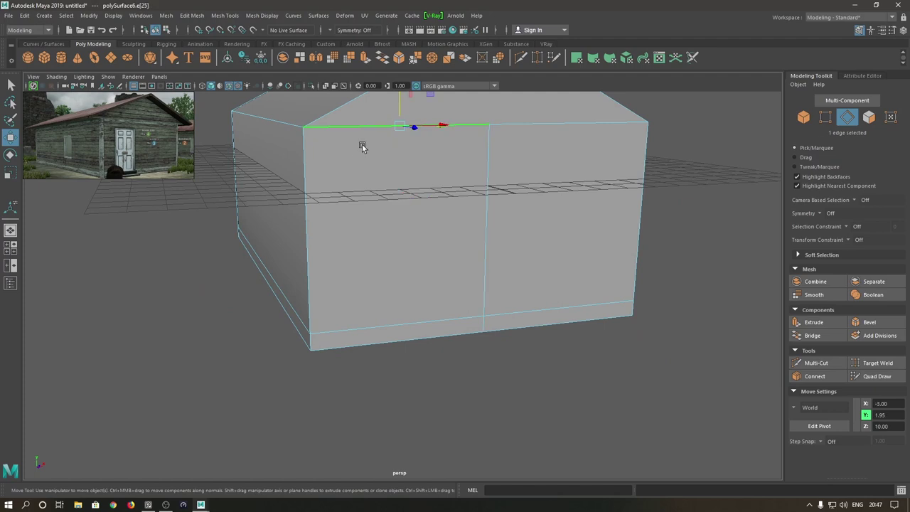
pyautogui.keyDown('ctrl'); pyautogui.moveTo(364, 145); pyautogui.dragTo(373, 202, button='right'); pyautogui.keyUp('ctrl')
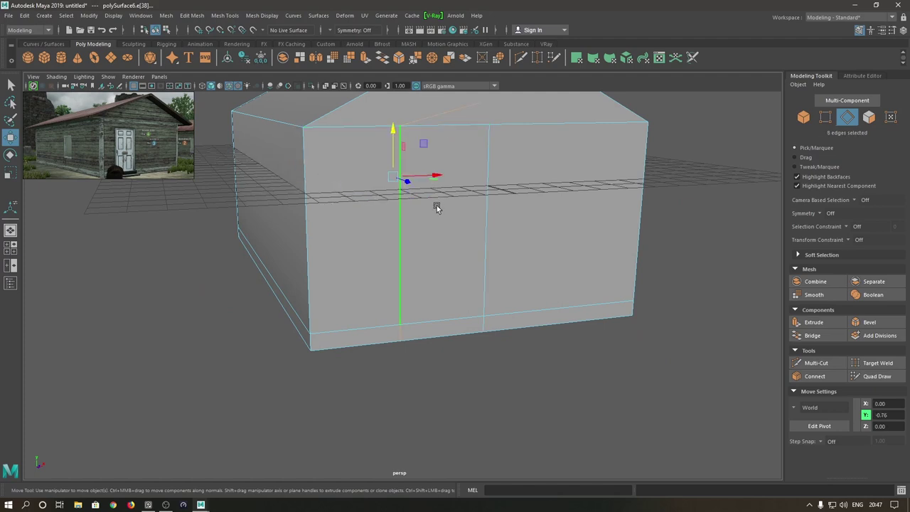
pyautogui.keyDown('alt'); pyautogui.moveTo(436, 205); pyautogui.dragTo(463, 139); pyautogui.keyUp('alt')
pyautogui.keyDown('ctrl'); pyautogui.moveTo(463, 139); pyautogui.dragTo(465, 178, button='right'); pyautogui.keyUp('ctrl')
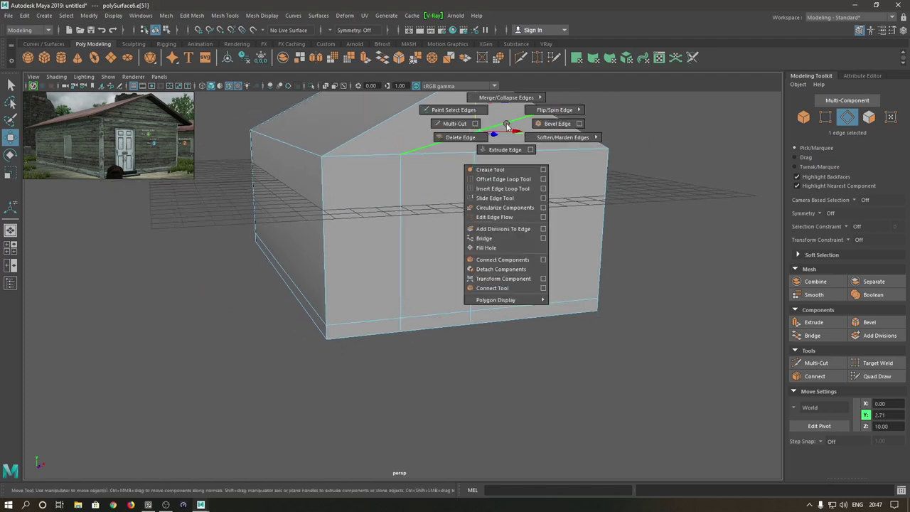
# Step: Slide the vertical edge loop sideways to mark a door side
pyautogui.click(396, 211)
pyautogui.doubleClick(399, 295)
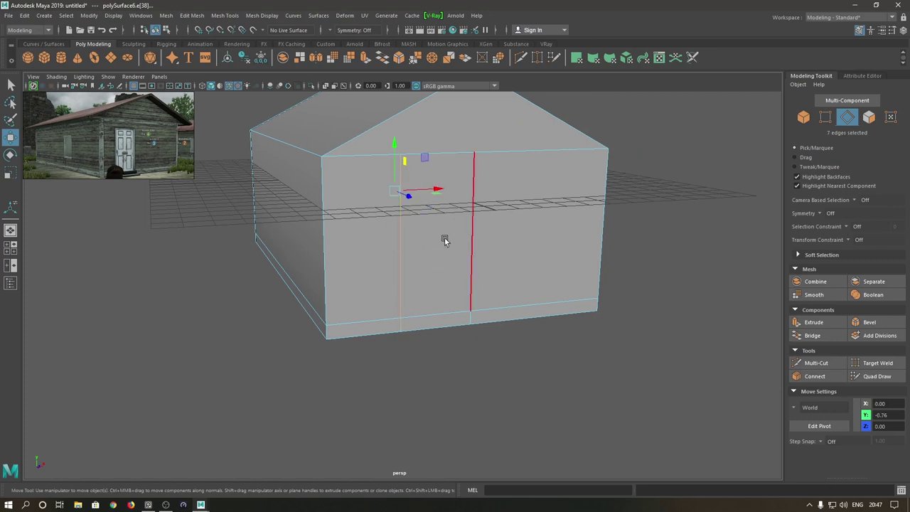
pyautogui.moveTo(431, 187)
pyautogui.mouseDown()
pyautogui.moveTo(377, 197)
pyautogui.moveTo(502, 164)
pyautogui.mouseUp()
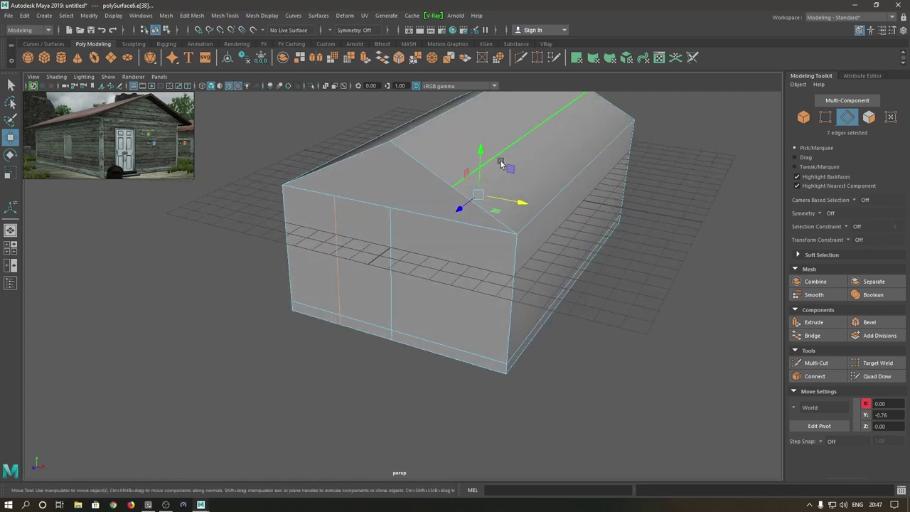
pyautogui.keyDown('ctrl'); pyautogui.click(337, 269); pyautogui.keyUp('ctrl')
pyautogui.moveTo(460, 179)
pyautogui.keyDown('alt'); pyautogui.mouseDown()
pyautogui.moveTo(358, 220)
pyautogui.moveTo(408, 251)
pyautogui.moveTo(406, 285)
pyautogui.moveTo(386, 284)
pyautogui.moveTo(410, 260)
pyautogui.moveTo(438, 254)
pyautogui.moveTo(439, 305)
pyautogui.moveTo(431, 237)
pyautogui.moveTo(442, 237)
pyautogui.mouseUp(); pyautogui.keyUp('alt')
pyautogui.click(373, 277)
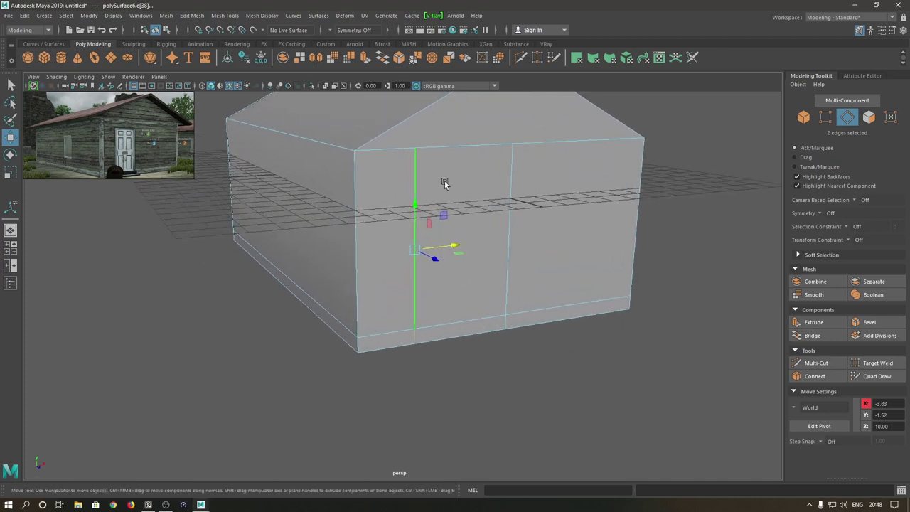
# Step: Add a horizontal loop and raise it to set the door's top
pyautogui.click(414, 197)
pyautogui.moveTo(431, 170)
pyautogui.keyDown('ctrl'); pyautogui.mouseDown(button='right')
pyautogui.moveTo(373, 196)
pyautogui.moveTo(435, 204)
pyautogui.mouseUp(button='right'); pyautogui.keyUp('ctrl')
pyautogui.moveTo(410, 161); pyautogui.dragTo(411, 108)
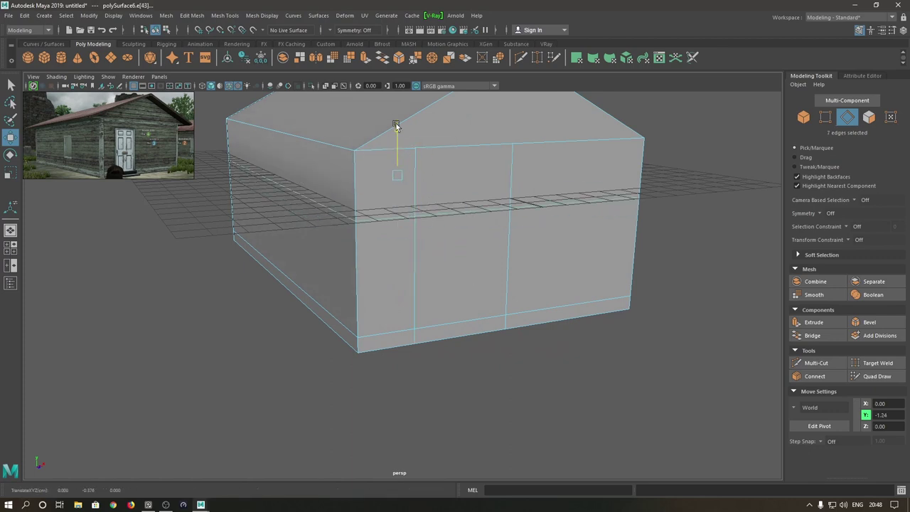
pyautogui.moveTo(382, 234)
pyautogui.keyDown('alt'); pyautogui.mouseDown()
pyautogui.moveTo(398, 157)
pyautogui.moveTo(467, 166)
pyautogui.moveTo(380, 166)
pyautogui.moveTo(417, 287)
pyautogui.moveTo(379, 303)
pyautogui.moveTo(406, 197)
pyautogui.mouseUp(); pyautogui.keyUp('alt')
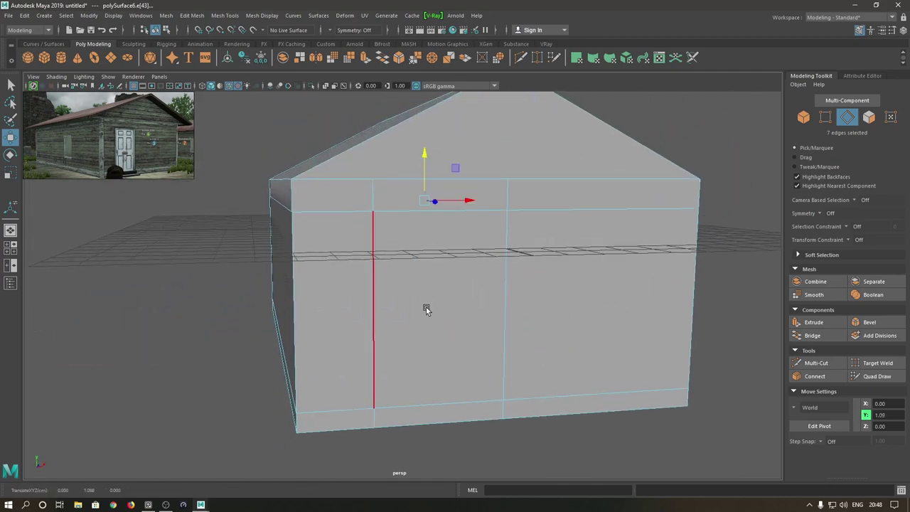
pyautogui.keyDown('alt'); pyautogui.moveTo(425, 308); pyautogui.dragTo(429, 265); pyautogui.keyUp('alt')
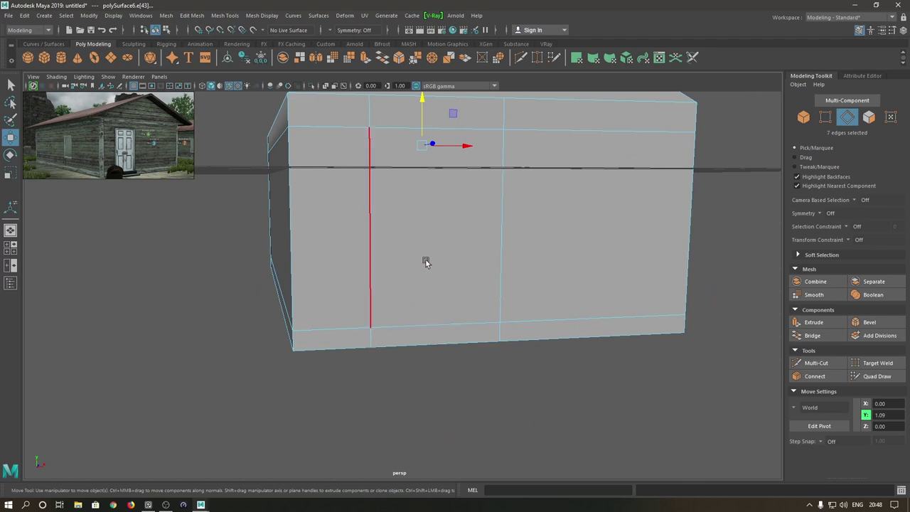
# Step: Select the door-sized face on the front wall
pyautogui.moveTo(429, 242); pyautogui.dragTo(426, 277, button='right')
pyautogui.click(427, 278)
pyautogui.keyDown('alt'); pyautogui.moveTo(417, 339); pyautogui.dragTo(432, 333); pyautogui.keyUp('alt')
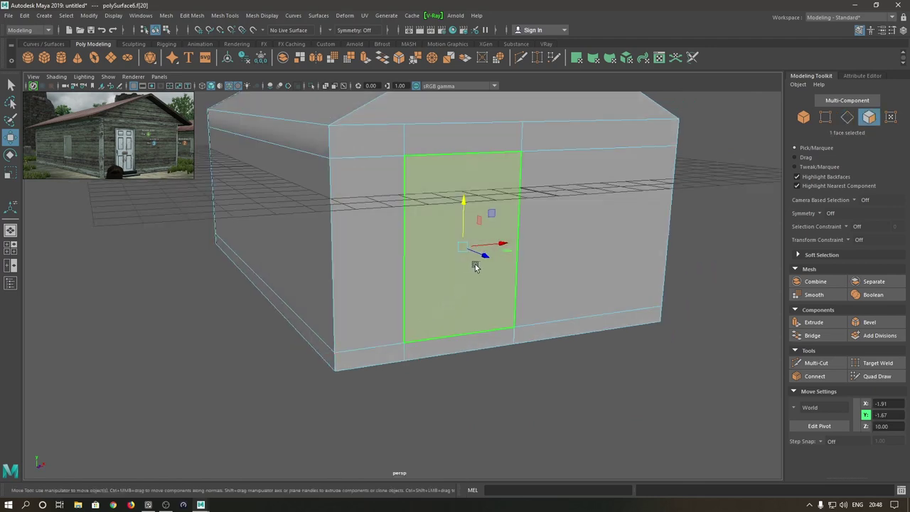
# Step: Extrude the door face, push it in to Z 9.70, and extract it as a separate piece
pyautogui.moveTo(464, 248)
pyautogui.keyDown('shift'); pyautogui.mouseDown()
pyautogui.moveTo(484, 257)
pyautogui.moveTo(470, 256)
pyautogui.mouseUp(); pyautogui.keyUp('shift')
pyautogui.press('r')
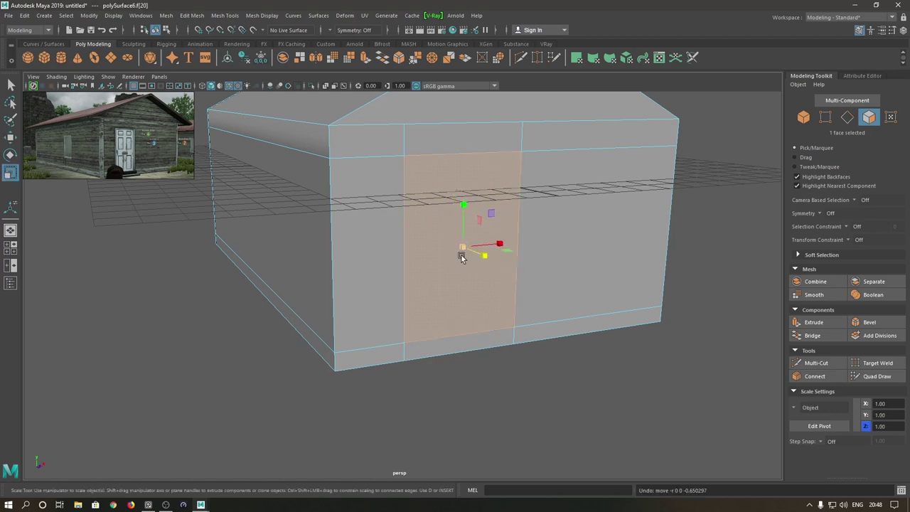
pyautogui.press('w')
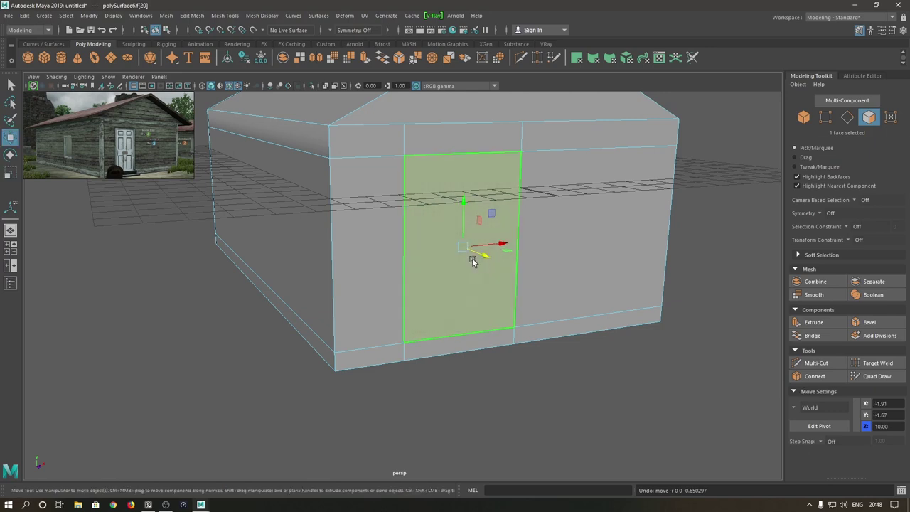
pyautogui.keyDown('shift'); pyautogui.moveTo(484, 257); pyautogui.dragTo(478, 256); pyautogui.keyUp('shift')
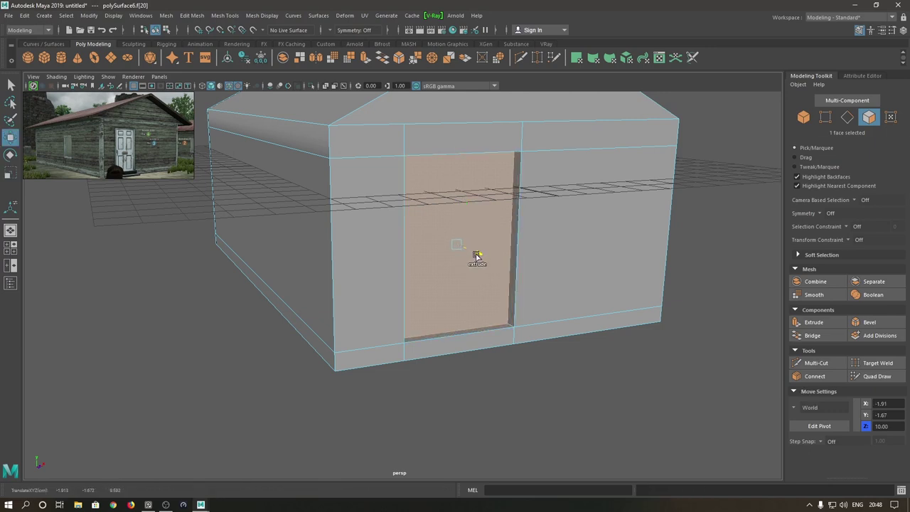
pyautogui.keyDown('shift'); pyautogui.moveTo(477, 254); pyautogui.dragTo(478, 255); pyautogui.keyUp('shift')
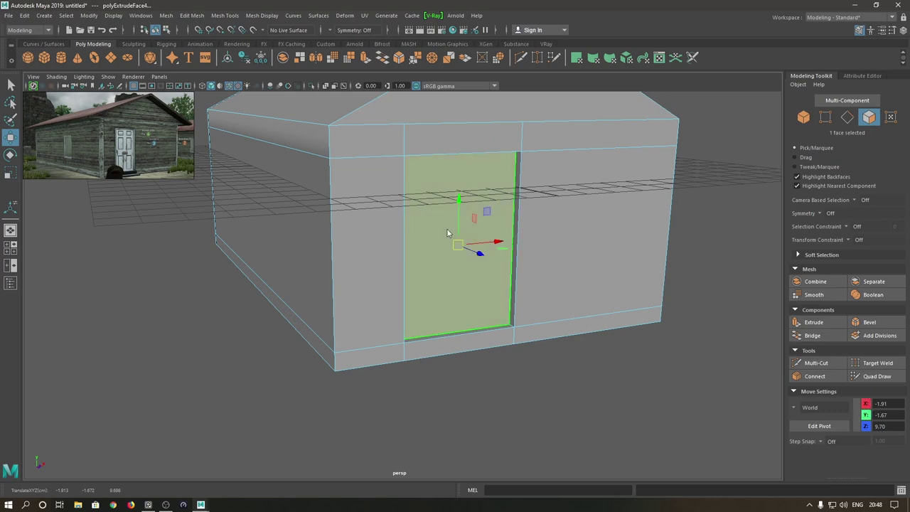
pyautogui.keyDown('shift'); pyautogui.moveTo(447, 229); pyautogui.dragTo(438, 386, button='right'); pyautogui.keyUp('shift')
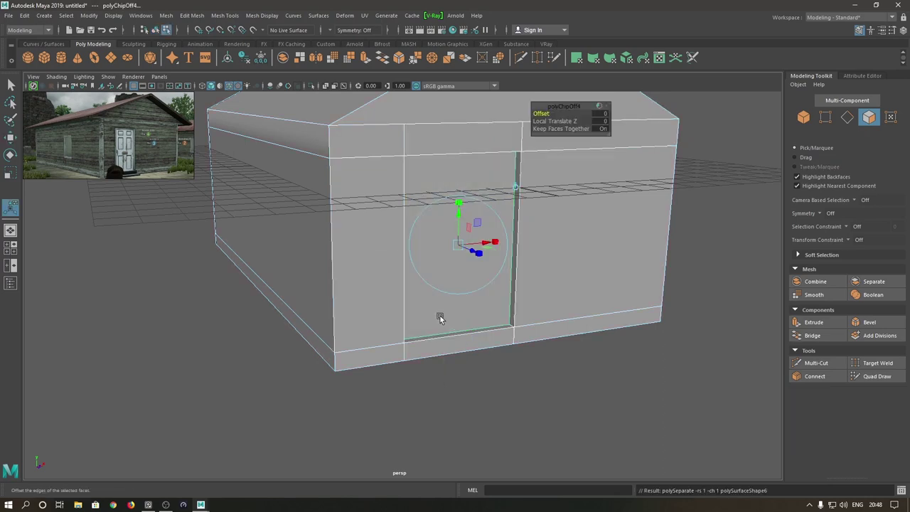
# Step: Pull the door piece out from the wall and center its pivot
pyautogui.moveTo(436, 239); pyautogui.dragTo(478, 233, button='right')
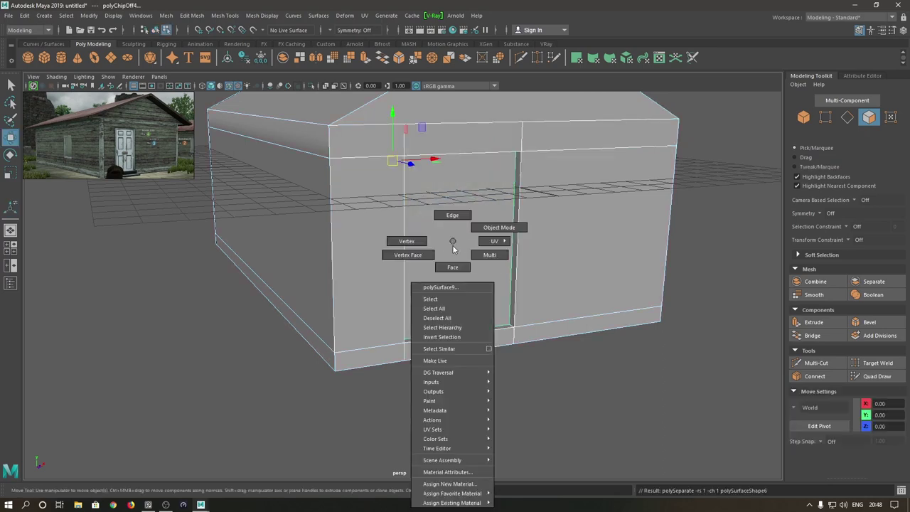
pyautogui.moveTo(407, 165); pyautogui.dragTo(431, 179)
pyautogui.press('space')
pyautogui.click(404, 155)
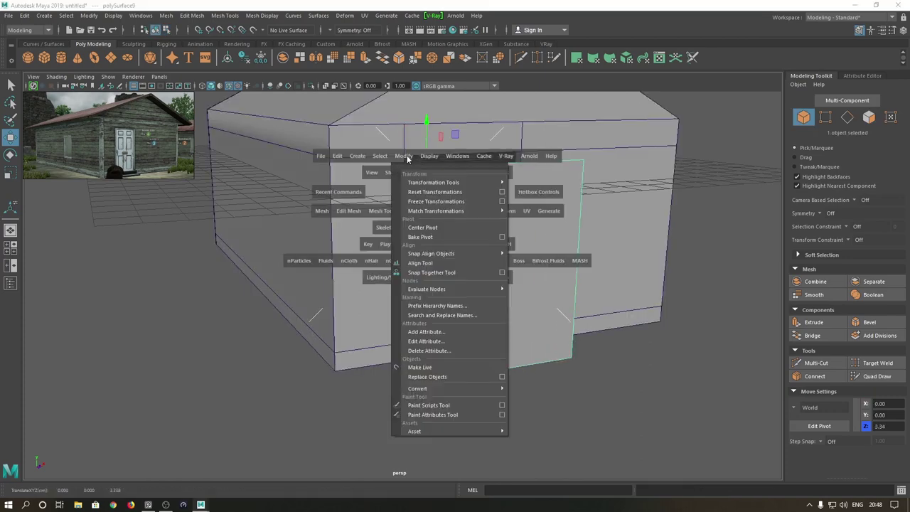
pyautogui.click(428, 228)
pyautogui.moveTo(482, 277)
pyautogui.keyDown('alt'); pyautogui.mouseDown()
pyautogui.moveTo(449, 244)
pyautogui.moveTo(449, 268)
pyautogui.moveTo(396, 219)
pyautogui.mouseUp(); pyautogui.keyUp('alt')
# Step: Extrude and scale an inset on the door's front face, then delete the centre face
pyautogui.moveTo(396, 220); pyautogui.dragTo(398, 246, button='right')
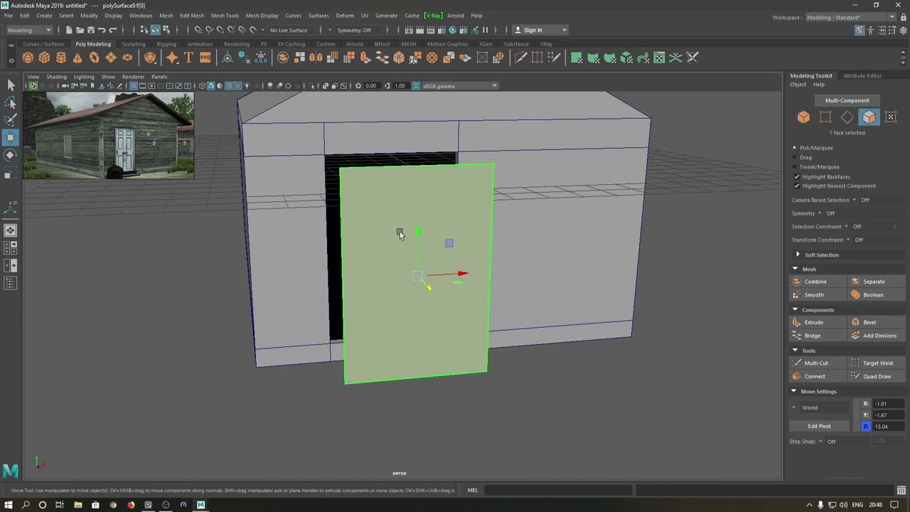
pyautogui.press('r')
pyautogui.keyDown('shift'); pyautogui.moveTo(420, 279); pyautogui.dragTo(405, 280); pyautogui.keyUp('shift')
pyautogui.moveTo(459, 275); pyautogui.dragTo(457, 275)
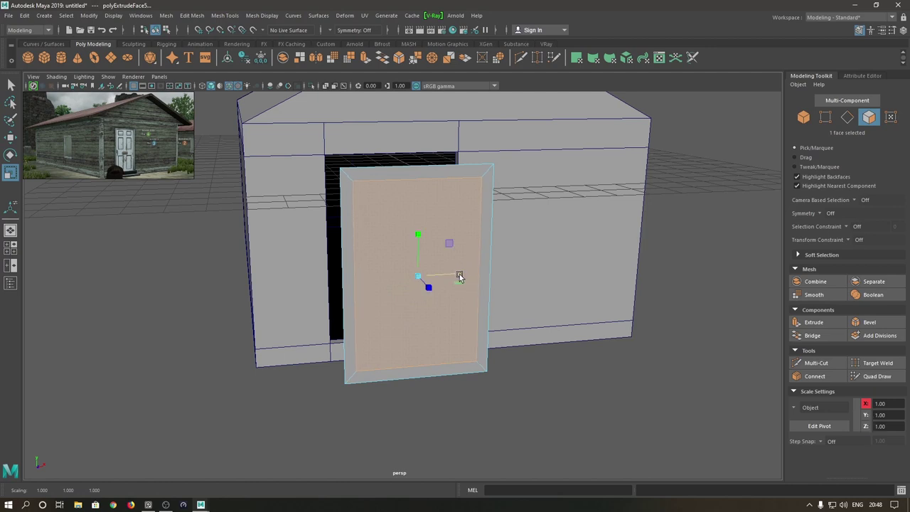
pyautogui.moveTo(418, 234); pyautogui.dragTo(418, 234)
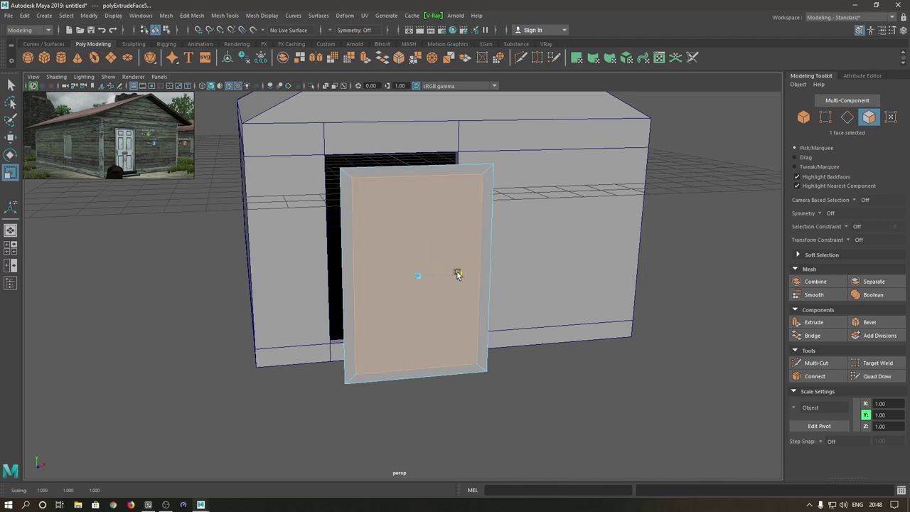
pyautogui.press('w')
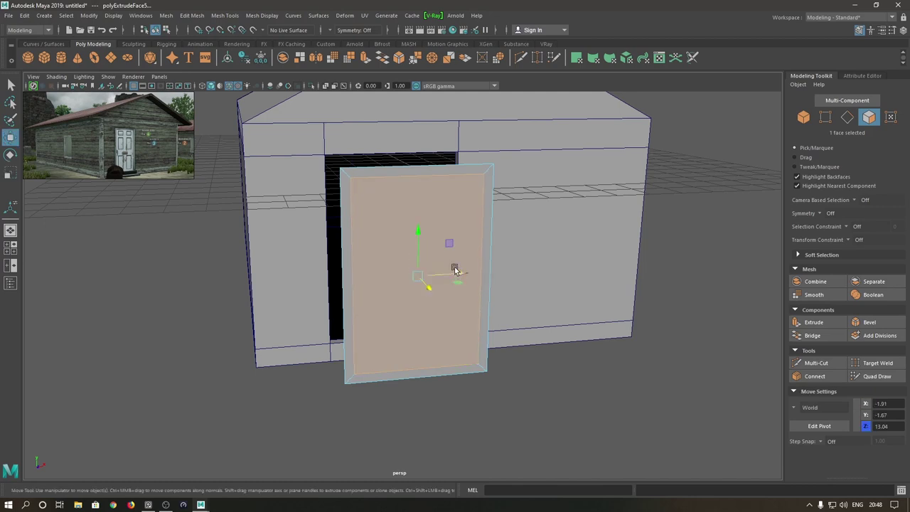
pyautogui.rightClick(425, 221)
pyautogui.click(424, 245)
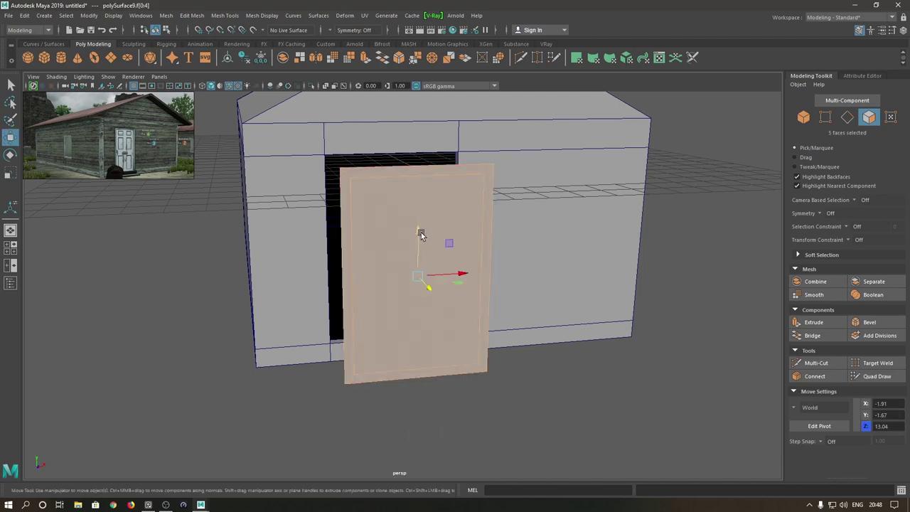
pyautogui.press('Delete')
# Step: Delete the door frame's bottom face, leaving an upside-down U-shaped casing
pyautogui.rightClick(406, 239)
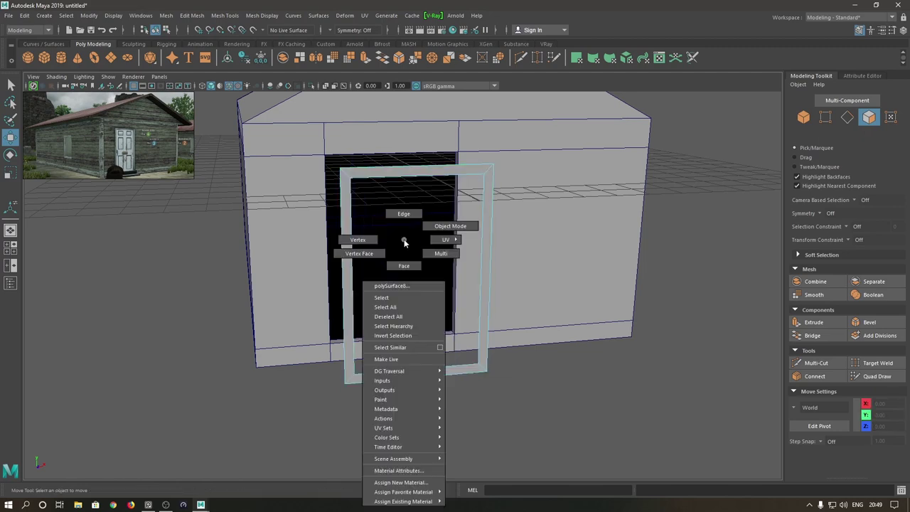
pyautogui.click(434, 222)
pyautogui.moveTo(427, 271)
pyautogui.keyDown('alt'); pyautogui.mouseDown()
pyautogui.moveTo(417, 294)
pyautogui.moveTo(427, 261)
pyautogui.mouseUp(); pyautogui.keyUp('alt')
pyautogui.moveTo(426, 262); pyautogui.dragTo(426, 273, button='right')
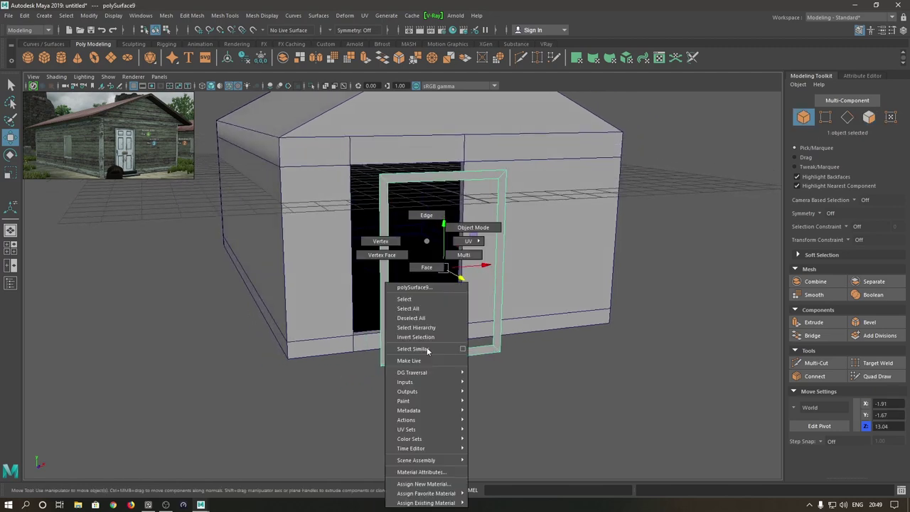
pyautogui.click(444, 360)
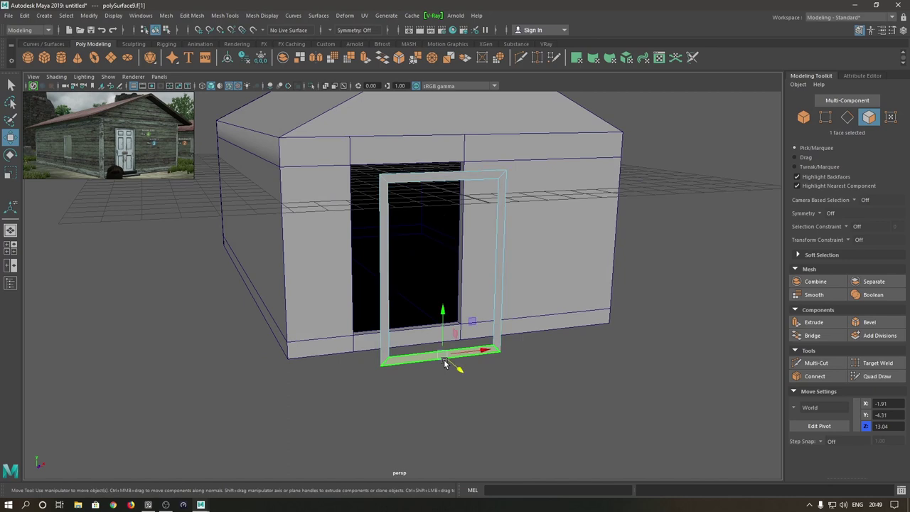
pyautogui.press('Delete')
# Step: In the front view, lower the frame's two bottom vertices further down the doorway
pyautogui.press('space')
pyautogui.moveTo(436, 296); pyautogui.dragTo(432, 333)
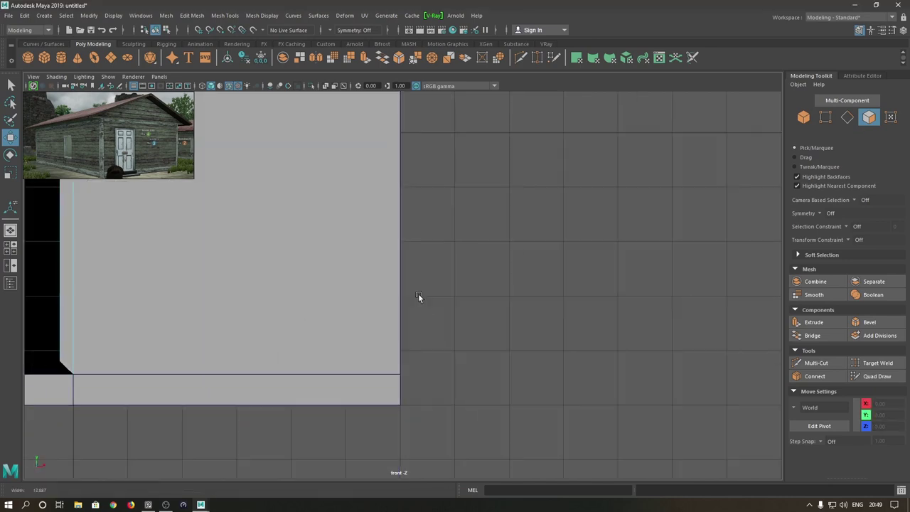
pyautogui.keyDown('alt'); pyautogui.moveTo(419, 301); pyautogui.dragTo(701, 193, button='middle'); pyautogui.keyUp('alt')
pyautogui.scroll(2, 464, 394)
pyautogui.scroll(1, 465, 394)
pyautogui.moveTo(494, 211); pyautogui.dragTo(463, 215, button='right')
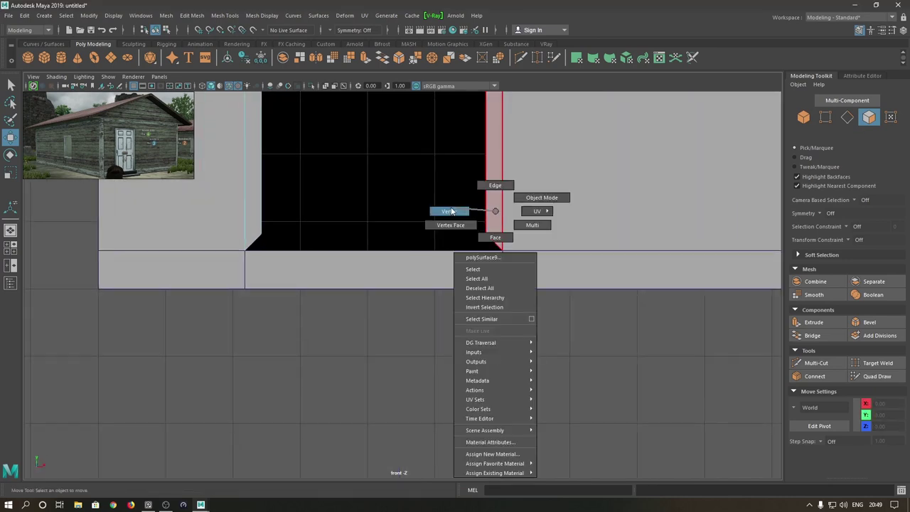
pyautogui.click(484, 233)
pyautogui.keyDown('shift'); pyautogui.click(267, 228); pyautogui.keyUp('shift')
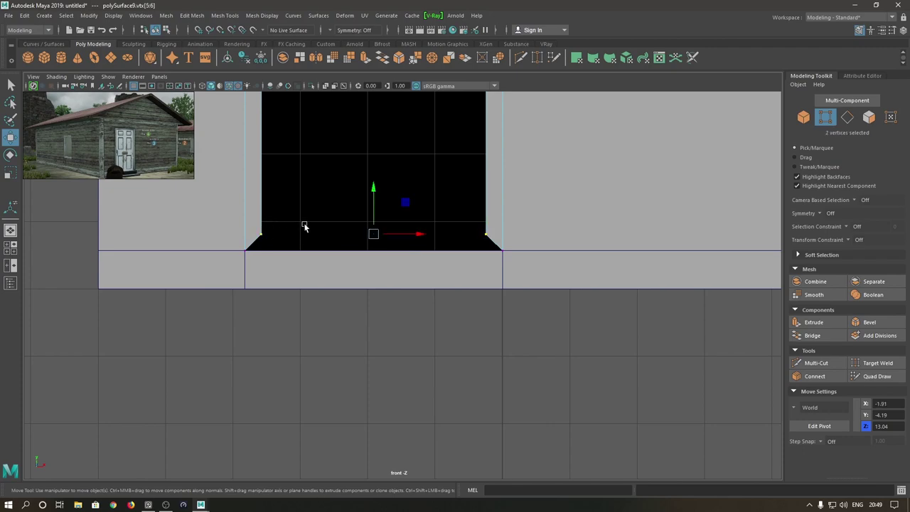
pyautogui.moveTo(373, 191); pyautogui.dragTo(374, 208)
# Step: Back in object mode and perspective view, select the whole door frame
pyautogui.moveTo(359, 173); pyautogui.dragTo(380, 163, button='right')
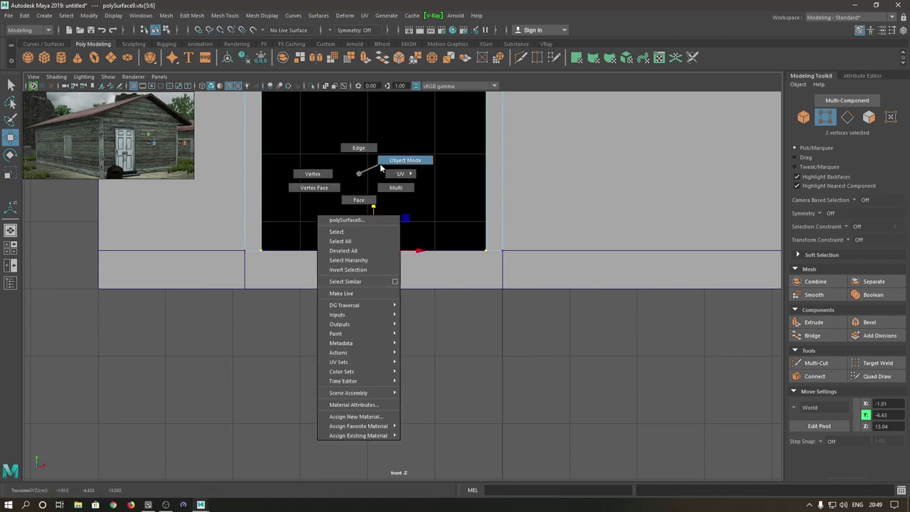
pyautogui.press('space')
pyautogui.moveTo(383, 156); pyautogui.dragTo(375, 264)
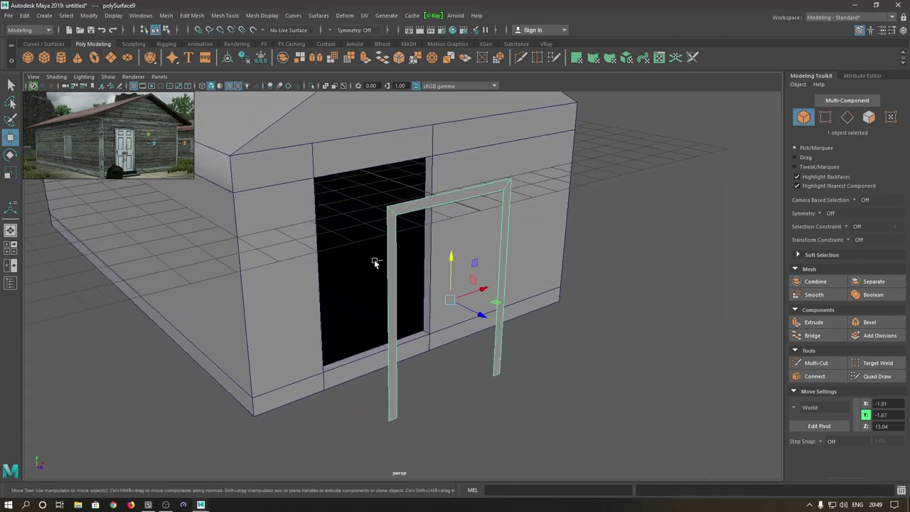
# Step: Extrude the door frame's faces to a depth of 0.15
pyautogui.hotkey('ctrl', 'e')
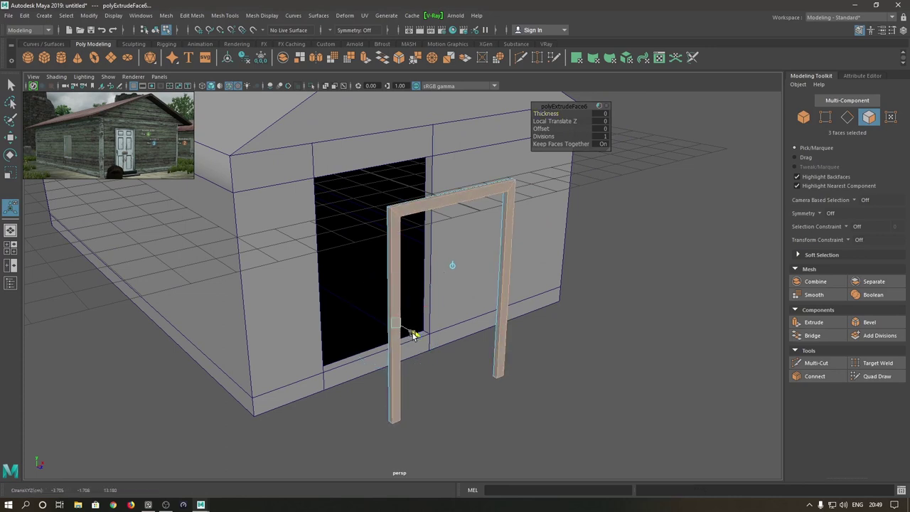
pyautogui.click(599, 121)
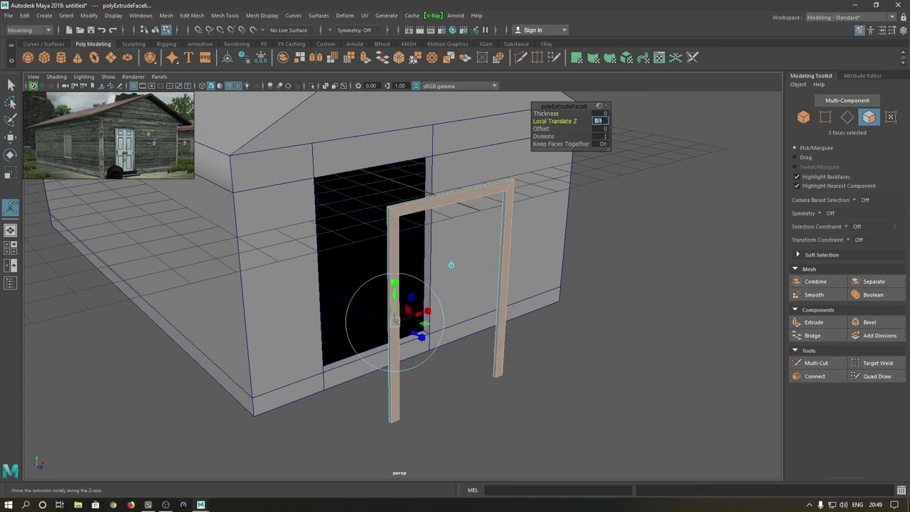
pyautogui.press('Return')
pyautogui.moveTo(412, 188)
pyautogui.keyDown('alt'); pyautogui.mouseDown()
pyautogui.moveTo(485, 274)
pyautogui.moveTo(446, 153)
pyautogui.mouseUp(); pyautogui.keyUp('alt')
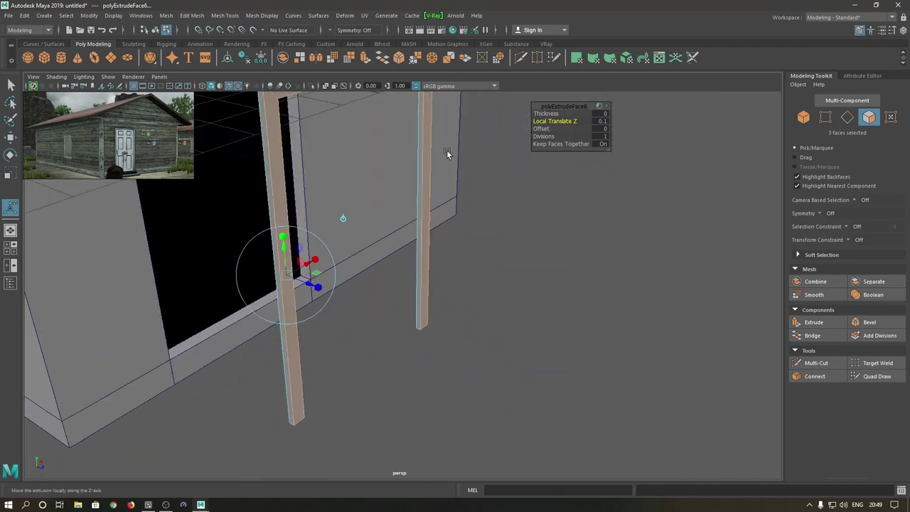
pyautogui.click(599, 122)
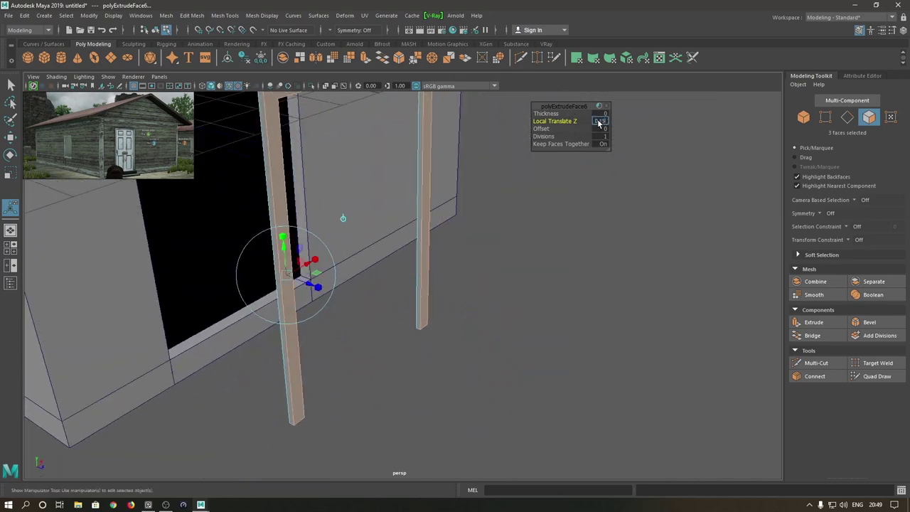
pyautogui.write('0.15')
pyautogui.press('Return')
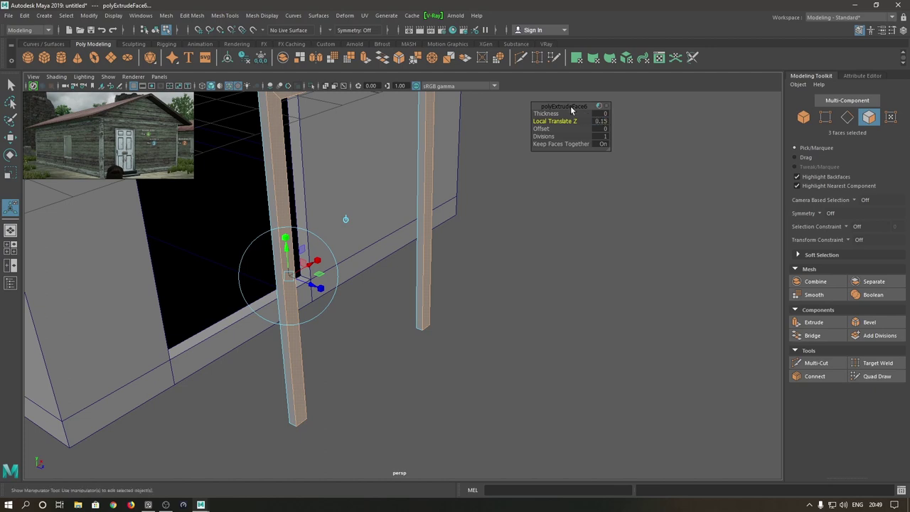
# Step: Move the whole door frame into the wall's door opening
pyautogui.press('w')
pyautogui.moveTo(307, 181); pyautogui.dragTo(346, 174, button='right')
pyautogui.keyDown('alt'); pyautogui.moveTo(344, 212); pyautogui.dragTo(433, 310); pyautogui.keyUp('alt')
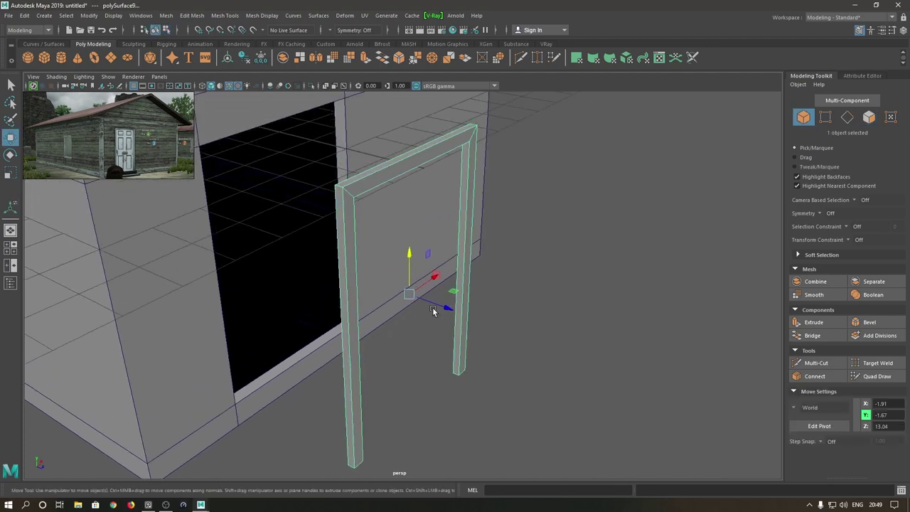
pyautogui.moveTo(447, 310); pyautogui.dragTo(310, 285, button='middle')
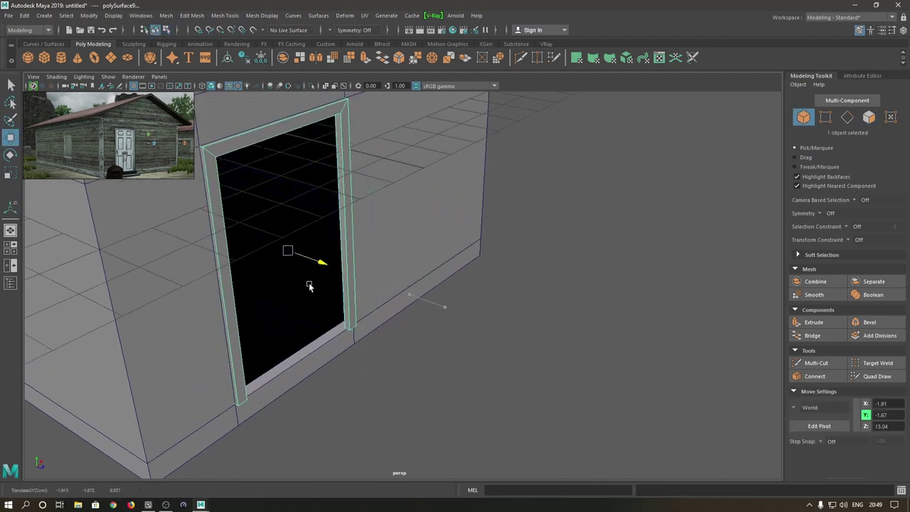
pyautogui.moveTo(309, 285); pyautogui.dragTo(308, 285, button='middle')
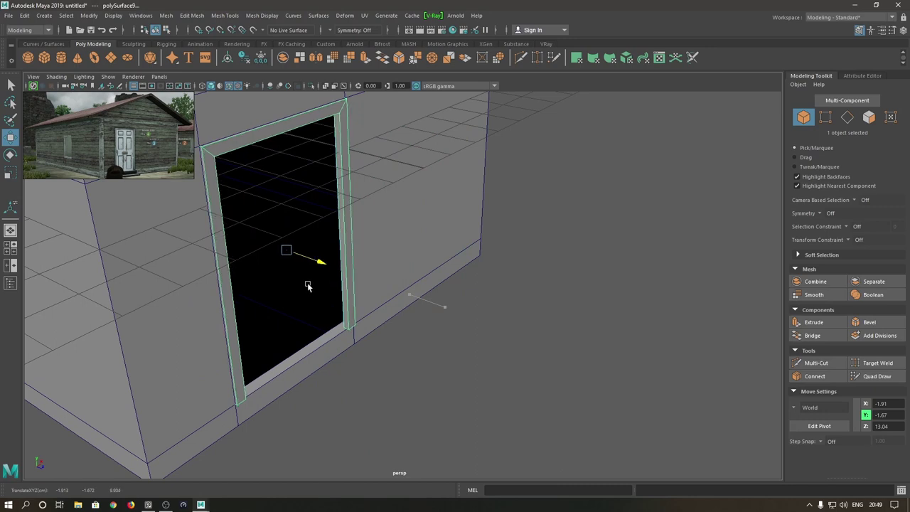
pyautogui.click(374, 427)
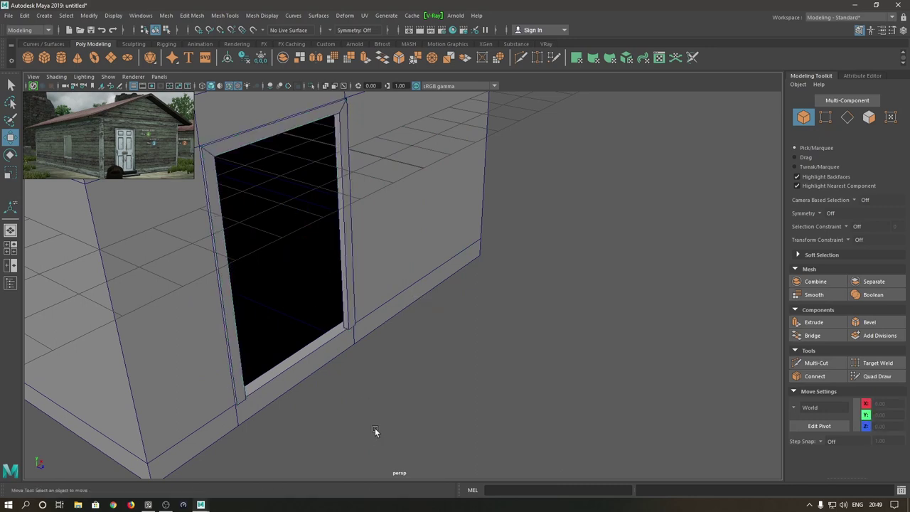
pyautogui.moveTo(375, 427)
pyautogui.keyDown('alt'); pyautogui.mouseDown()
pyautogui.moveTo(322, 279)
pyautogui.moveTo(295, 333)
pyautogui.mouseUp(); pyautogui.keyUp('alt')
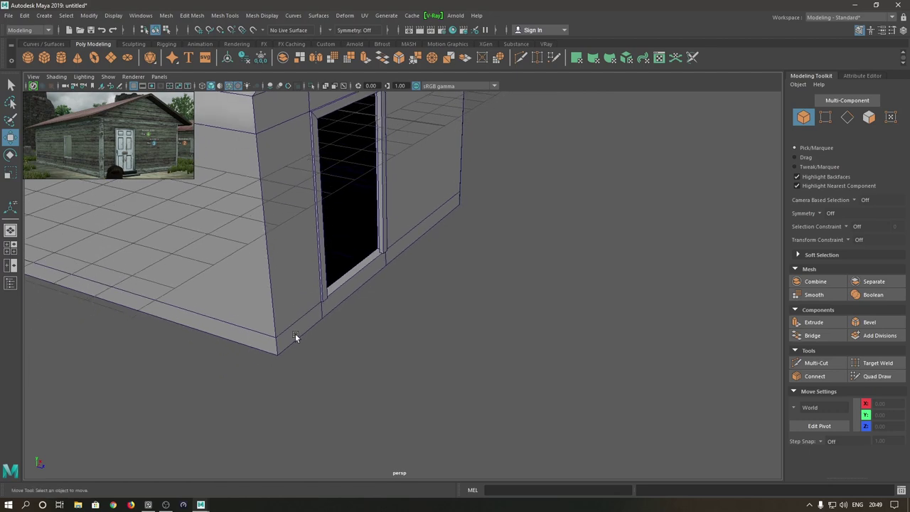
# Step: Extract the bottom loop of wall faces, excluding the face under the door
pyautogui.click(340, 280)
pyautogui.moveTo(341, 242); pyautogui.dragTo(342, 284, button='right')
pyautogui.click(340, 267)
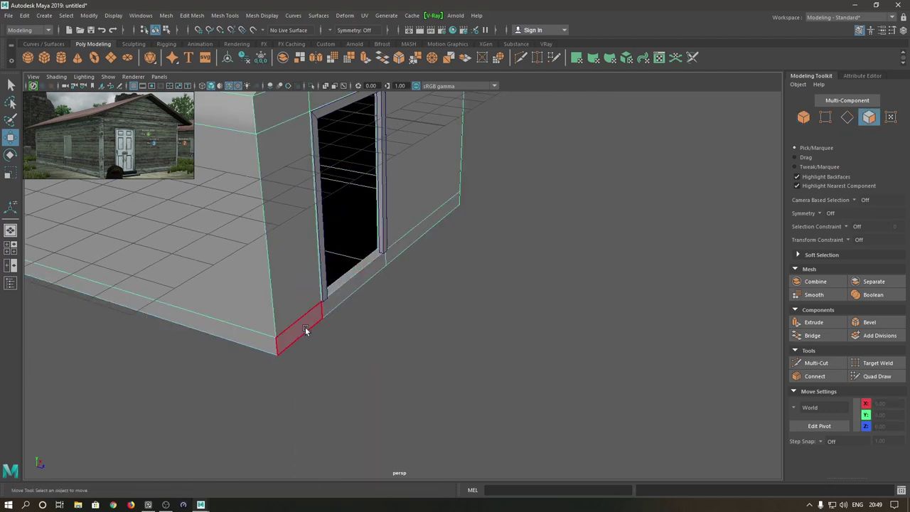
pyautogui.click(302, 328)
pyautogui.doubleClick(253, 340)
pyautogui.keyDown('ctrl'); pyautogui.click(345, 297); pyautogui.keyUp('ctrl')
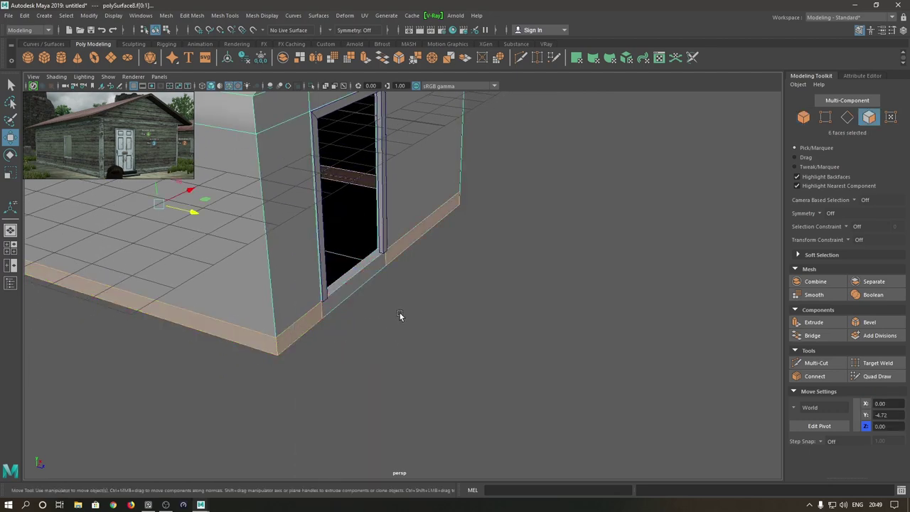
pyautogui.keyDown('shift'); pyautogui.moveTo(465, 228); pyautogui.dragTo(455, 353, button='right'); pyautogui.keyUp('shift')
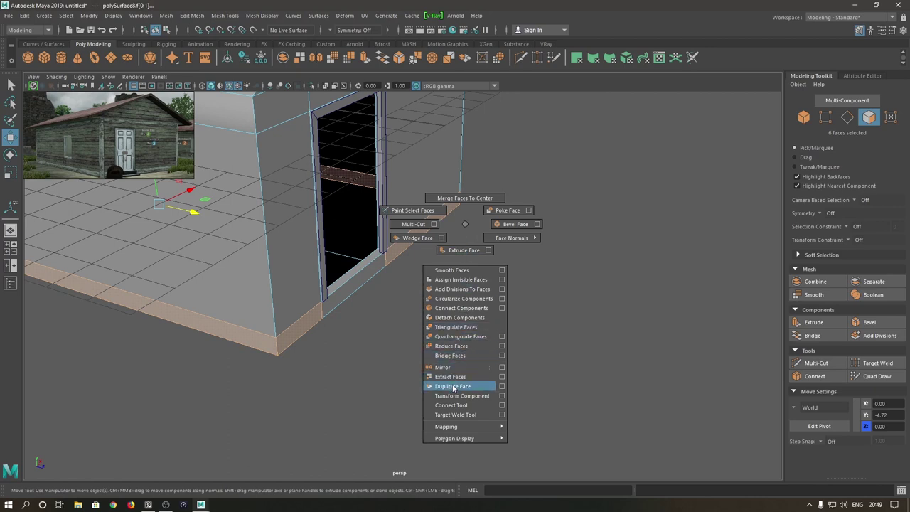
pyautogui.keyDown('shift'); pyautogui.moveTo(453, 350); pyautogui.dragTo(451, 377, button='right'); pyautogui.keyUp('shift')
# Step: Extrude the extracted strip 0.05 outward as a baseboard
pyautogui.press('w')
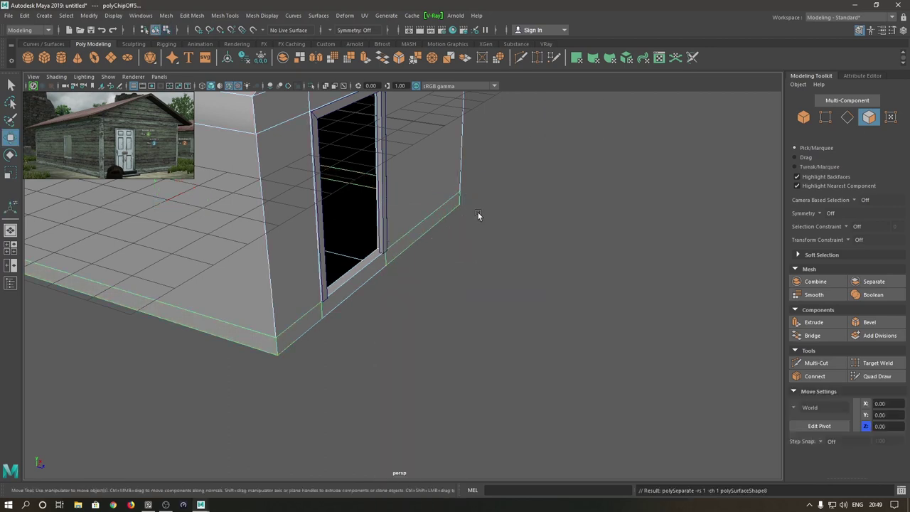
pyautogui.press('F8')
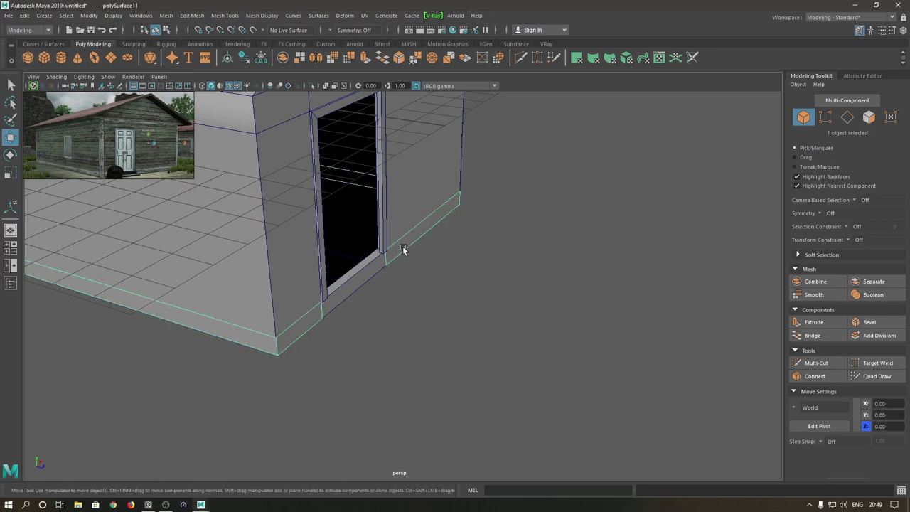
pyautogui.hotkey('ctrl', 'e')
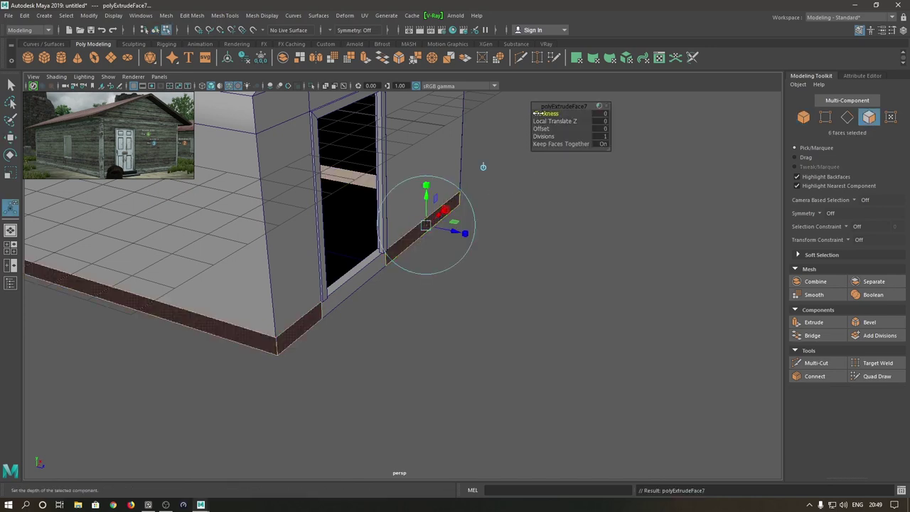
pyautogui.moveTo(539, 113); pyautogui.dragTo(540, 113)
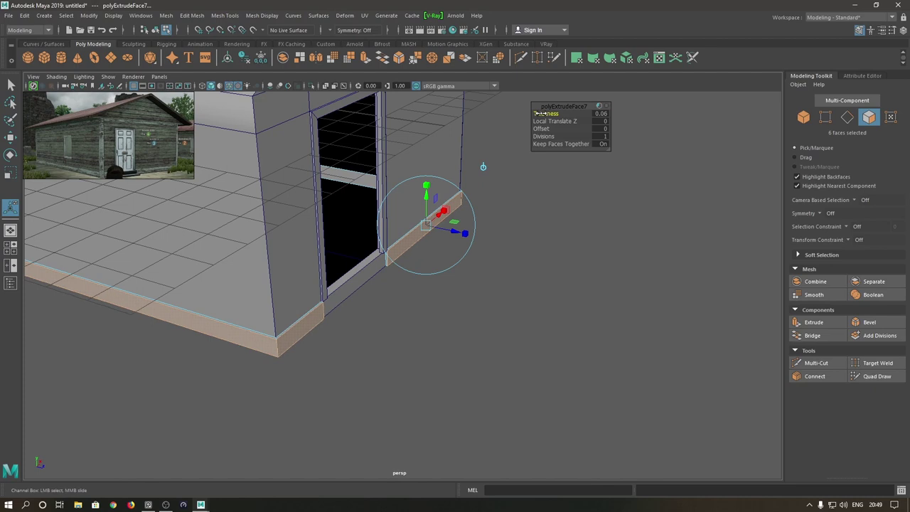
pyautogui.click(604, 113)
pyautogui.press('w')
pyautogui.moveTo(335, 249); pyautogui.dragTo(373, 251, button='right')
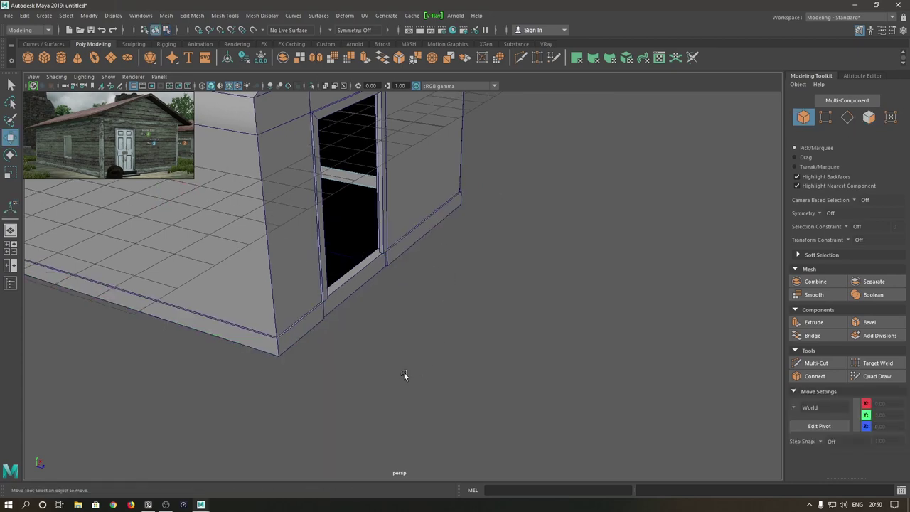
pyautogui.keyDown('alt'); pyautogui.moveTo(404, 376); pyautogui.dragTo(303, 190); pyautogui.keyUp('alt')
pyautogui.moveTo(303, 189)
pyautogui.keyDown('alt'); pyautogui.mouseDown(button='right')
pyautogui.moveTo(380, 313)
pyautogui.moveTo(318, 220)
pyautogui.mouseUp(button='right'); pyautogui.keyUp('alt')
pyautogui.scroll(2, 363, 302)
pyautogui.click(301, 206)
pyautogui.moveTo(358, 345)
pyautogui.keyDown('alt'); pyautogui.mouseDown()
pyautogui.moveTo(322, 283)
pyautogui.moveTo(332, 264)
pyautogui.moveTo(416, 259)
pyautogui.moveTo(368, 255)
pyautogui.moveTo(394, 250)
pyautogui.moveTo(406, 315)
pyautogui.moveTo(450, 275)
pyautogui.moveTo(455, 325)
pyautogui.moveTo(427, 244)
pyautogui.mouseUp(); pyautogui.keyUp('alt')
pyautogui.moveTo(427, 244)
pyautogui.keyDown('alt'); pyautogui.mouseDown(button='right')
pyautogui.moveTo(416, 219)
pyautogui.moveTo(324, 279)
pyautogui.mouseUp(button='right'); pyautogui.keyUp('alt')
pyautogui.press('F10')
pyautogui.moveTo(295, 258)
pyautogui.keyDown('alt'); pyautogui.mouseDown()
pyautogui.moveTo(284, 244)
pyautogui.moveTo(350, 211)
pyautogui.moveTo(180, 290)
pyautogui.moveTo(400, 248)
pyautogui.moveTo(378, 246)
pyautogui.moveTo(405, 205)
pyautogui.moveTo(477, 175)
pyautogui.mouseUp(); pyautogui.keyUp('alt')
pyautogui.click(377, 246)
pyautogui.press('F8')
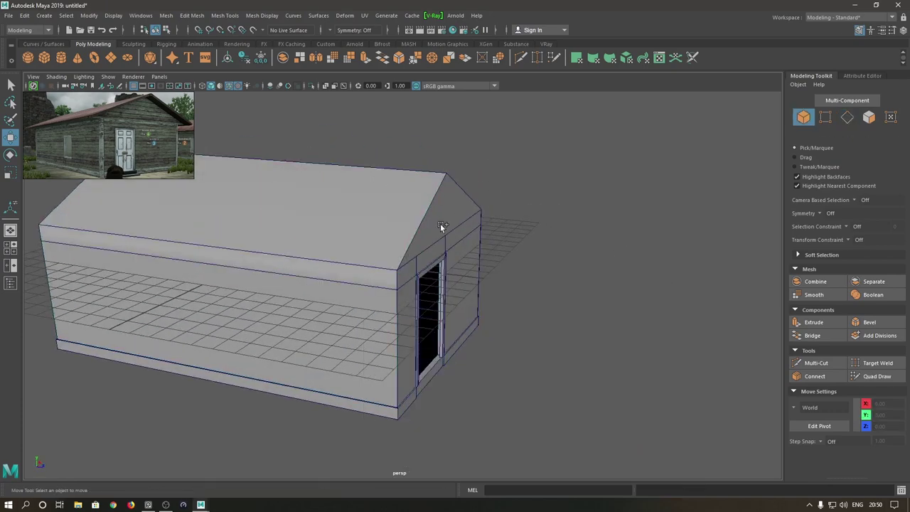
pyautogui.moveTo(440, 223)
pyautogui.keyDown('alt'); pyautogui.mouseDown()
pyautogui.moveTo(555, 250)
pyautogui.moveTo(481, 306)
pyautogui.moveTo(498, 259)
pyautogui.moveTo(463, 285)
pyautogui.mouseUp(); pyautogui.keyUp('alt')
pyautogui.press('space')
# Step: Extrude the long side wall face and shrink it to a window-sized inset
pyautogui.click(330, 221)
pyautogui.moveTo(330, 222)
pyautogui.keyDown('alt'); pyautogui.mouseDown()
pyautogui.moveTo(392, 311)
pyautogui.moveTo(342, 270)
pyautogui.mouseUp(); pyautogui.keyUp('alt')
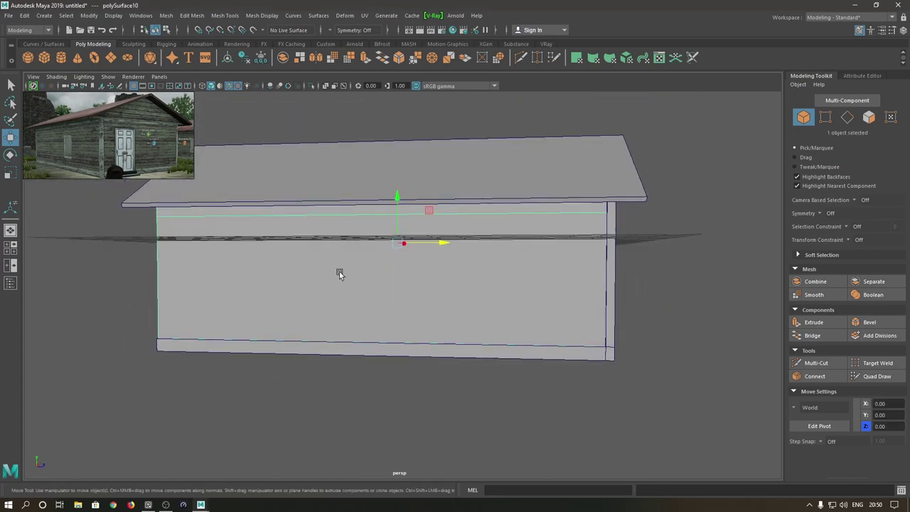
pyautogui.moveTo(334, 237); pyautogui.dragTo(343, 263, button='right')
pyautogui.click(343, 263)
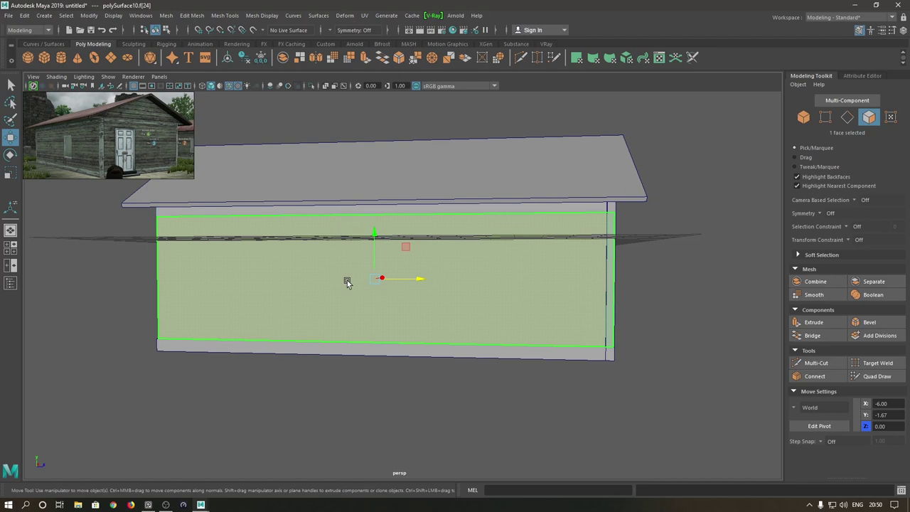
pyautogui.hotkey('ctrl', 'e')
pyautogui.moveTo(378, 280)
pyautogui.mouseDown()
pyautogui.moveTo(290, 310)
pyautogui.moveTo(344, 298)
pyautogui.mouseUp()
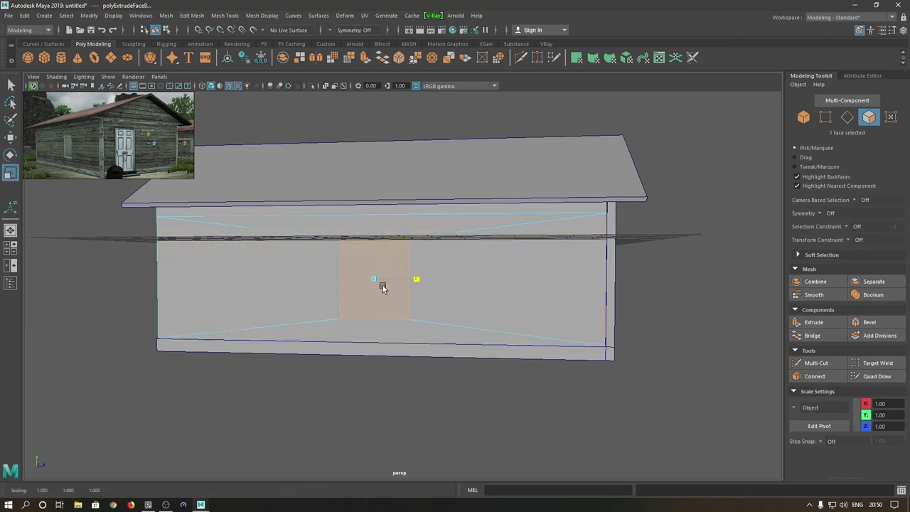
# Step: Position the window inset along the wall and extract it as a separate piece
pyautogui.press('w')
pyautogui.moveTo(420, 279)
pyautogui.mouseDown()
pyautogui.moveTo(413, 282)
pyautogui.moveTo(445, 290)
pyautogui.mouseUp()
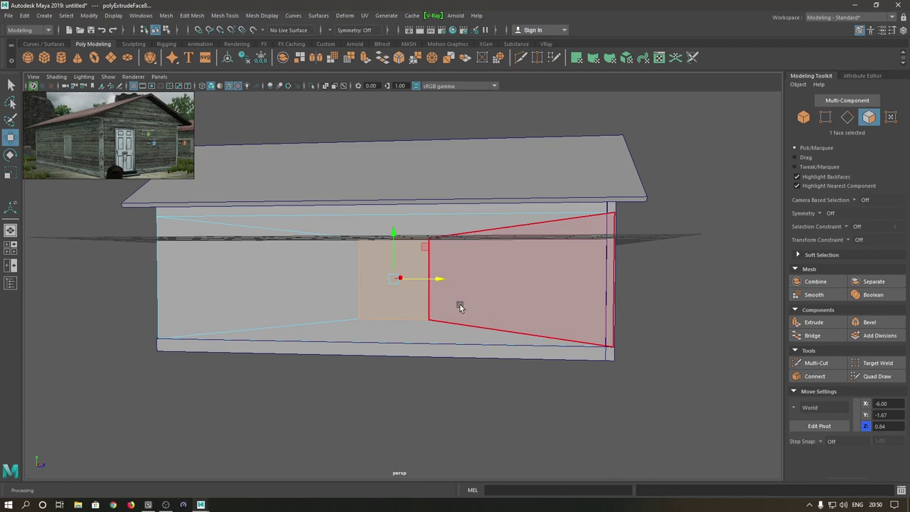
pyautogui.moveTo(480, 304)
pyautogui.keyDown('alt'); pyautogui.mouseDown()
pyautogui.moveTo(465, 289)
pyautogui.moveTo(486, 315)
pyautogui.moveTo(418, 262)
pyautogui.mouseUp(); pyautogui.keyUp('alt')
pyautogui.press('r')
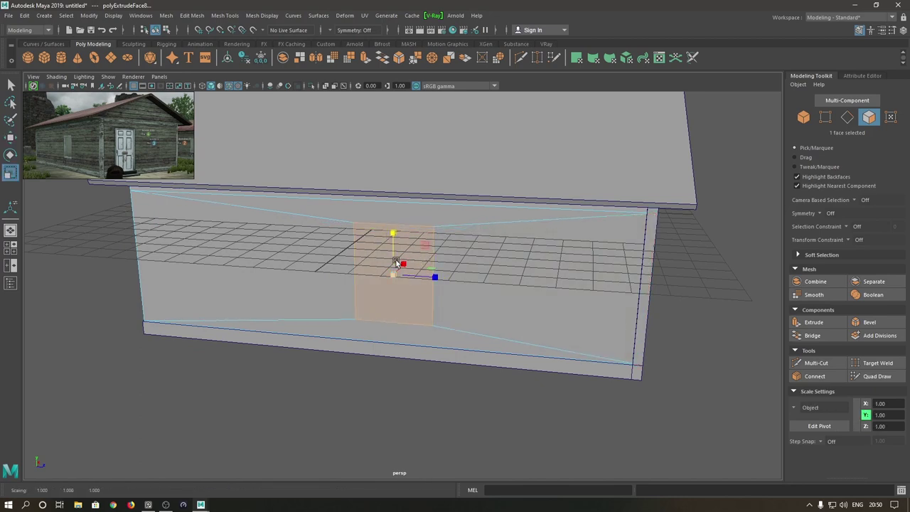
pyautogui.keyDown('alt'); pyautogui.moveTo(386, 264); pyautogui.dragTo(431, 335); pyautogui.keyUp('alt')
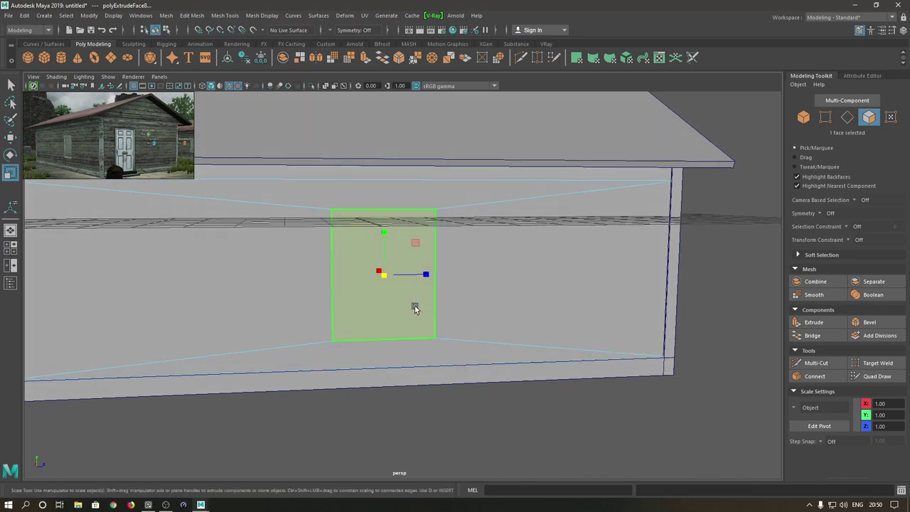
pyautogui.press('w')
pyautogui.moveTo(407, 293)
pyautogui.keyDown('alt'); pyautogui.mouseDown()
pyautogui.moveTo(405, 311)
pyautogui.moveTo(345, 264)
pyautogui.moveTo(356, 275)
pyautogui.mouseUp(); pyautogui.keyUp('alt')
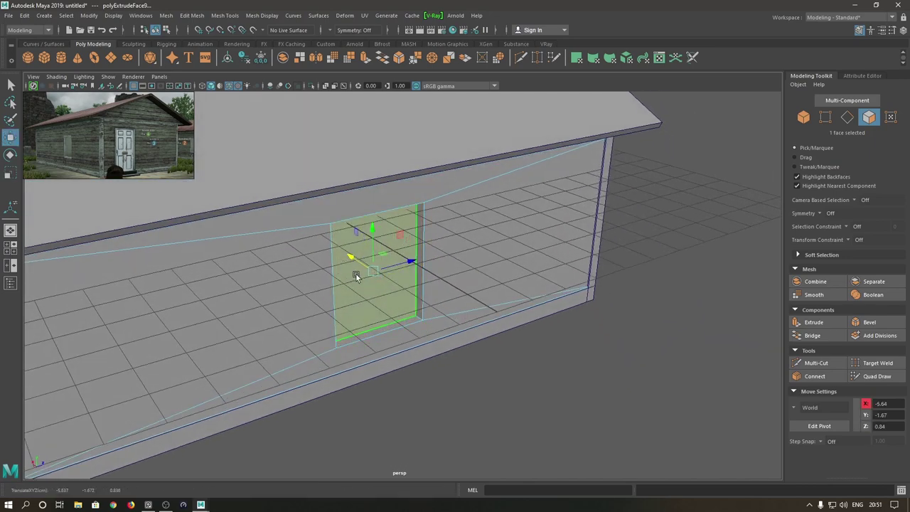
pyautogui.keyDown('shift'); pyautogui.moveTo(355, 275); pyautogui.dragTo(364, 415, button='right'); pyautogui.keyUp('shift')
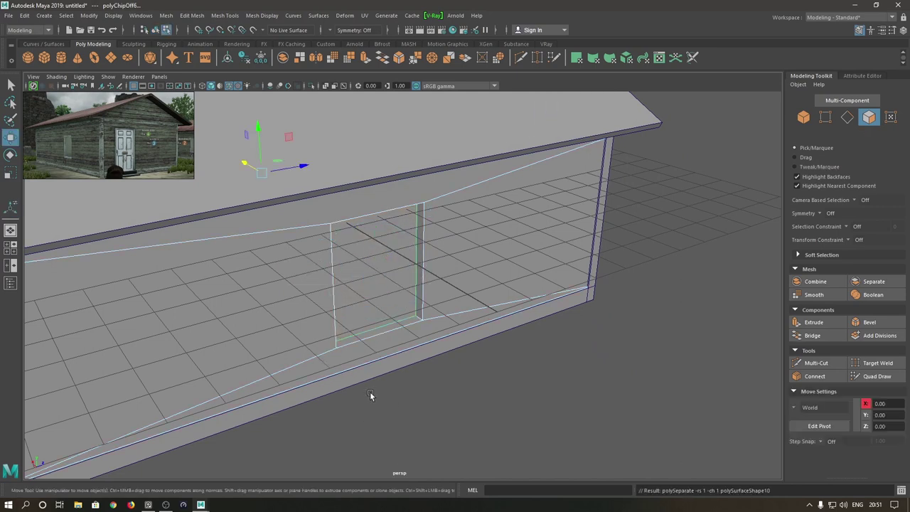
# Step: Pull the separated window piece aside along X
pyautogui.moveTo(386, 234); pyautogui.dragTo(416, 239, button='right')
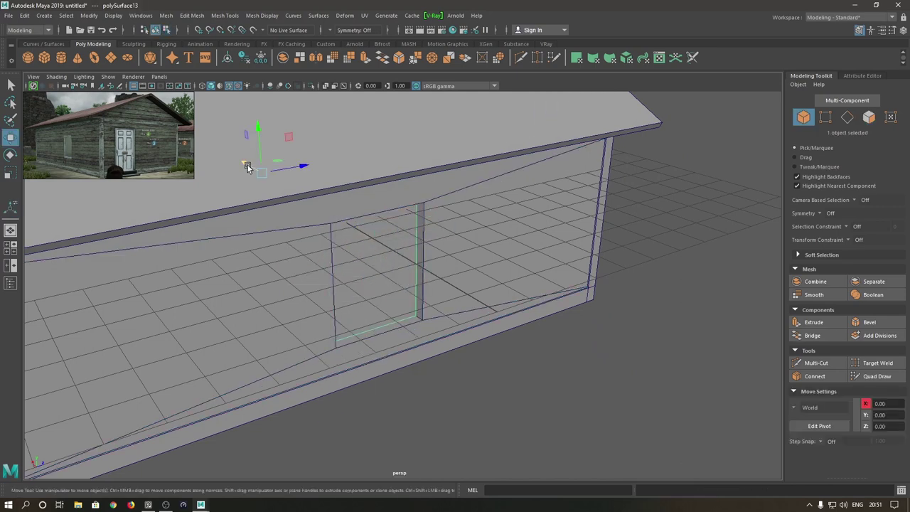
pyautogui.moveTo(248, 167); pyautogui.dragTo(260, 177)
pyautogui.press('space')
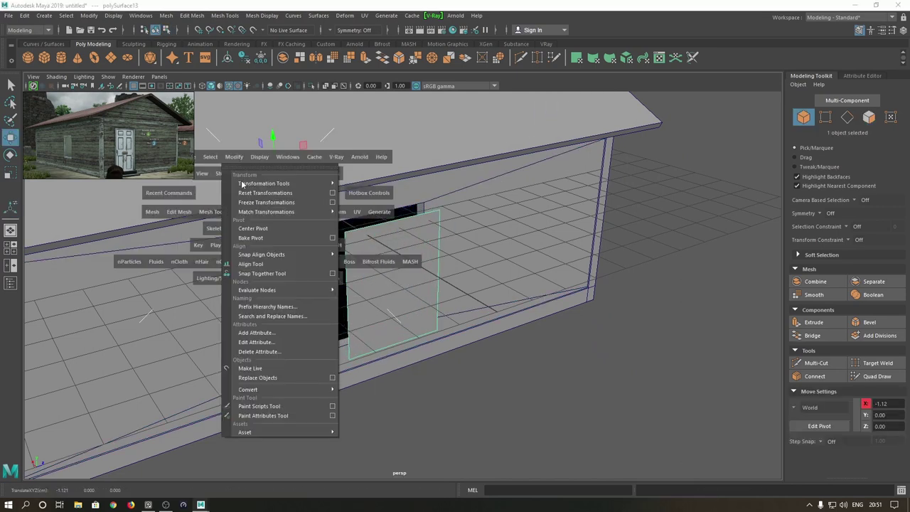
pyautogui.moveTo(211, 157); pyautogui.dragTo(299, 237)
# Step: Extrude the panel face and scale it inward to form an inset
pyautogui.keyDown('alt'); pyautogui.moveTo(377, 292); pyautogui.dragTo(430, 261); pyautogui.keyUp('alt')
pyautogui.moveTo(442, 244); pyautogui.dragTo(441, 260, button='right')
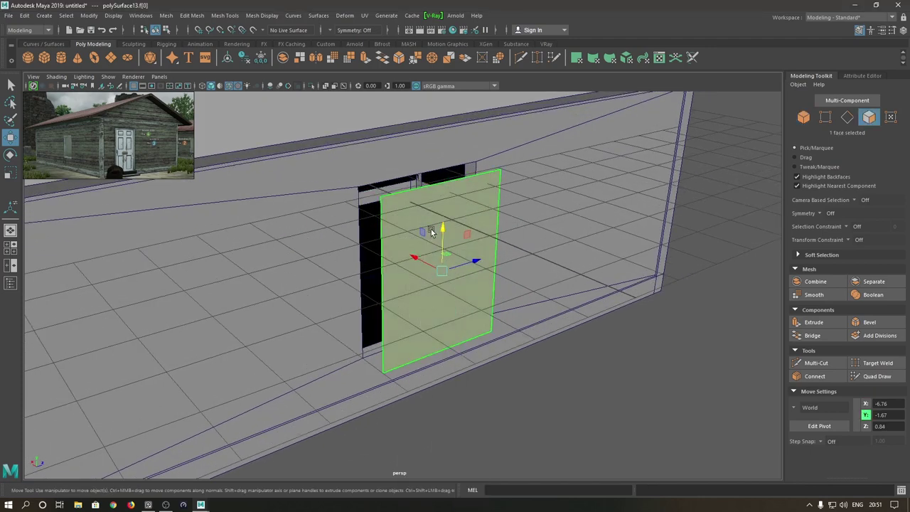
pyautogui.click(441, 277)
pyautogui.press('r')
pyautogui.hotkey('ctrl', 'e')
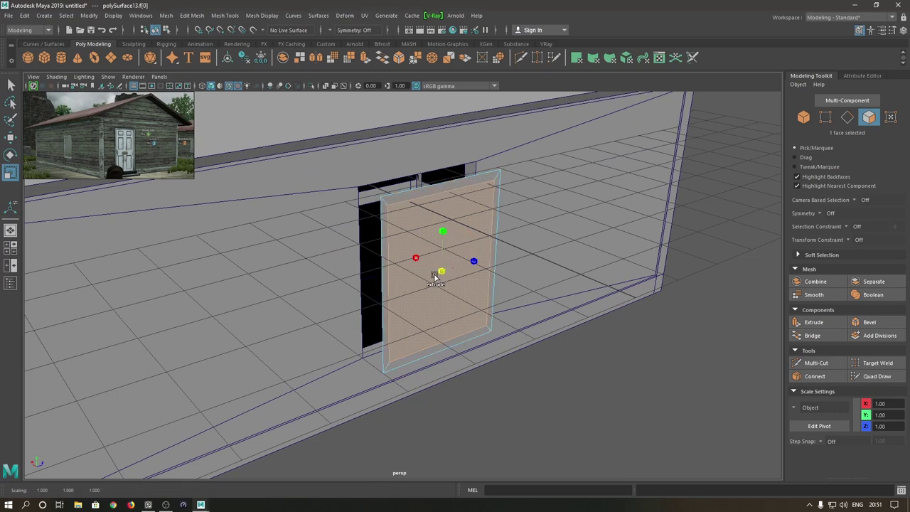
pyautogui.moveTo(437, 289)
pyautogui.keyDown('alt'); pyautogui.mouseDown()
pyautogui.moveTo(413, 301)
pyautogui.moveTo(472, 273)
pyautogui.mouseUp(); pyautogui.keyUp('alt')
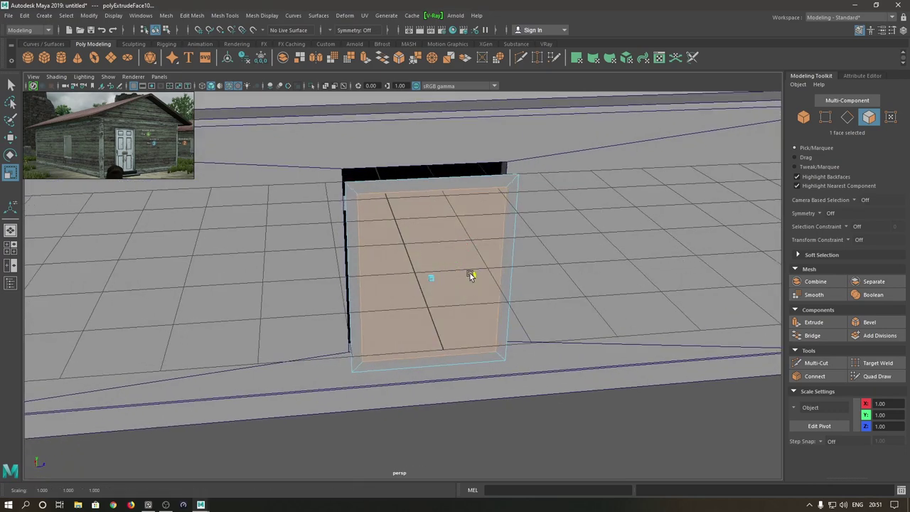
pyautogui.click(471, 275)
# Step: Extrude the outer frame faces with a local Z depth of 0.14
pyautogui.press('w')
pyautogui.moveTo(469, 273)
pyautogui.mouseDown(button='right')
pyautogui.moveTo(441, 250)
pyautogui.moveTo(491, 204)
pyautogui.mouseUp(button='right')
pyautogui.click(446, 243)
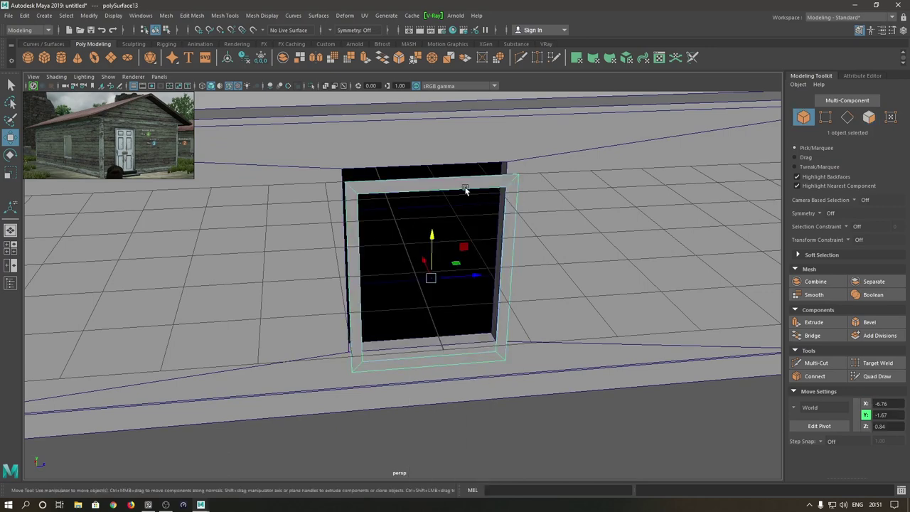
pyautogui.hotkey('ctrl', 'e')
pyautogui.moveTo(459, 284)
pyautogui.keyDown('alt'); pyautogui.mouseDown()
pyautogui.moveTo(459, 393)
pyautogui.moveTo(452, 378)
pyautogui.moveTo(558, 128)
pyautogui.mouseUp(); pyautogui.keyUp('alt')
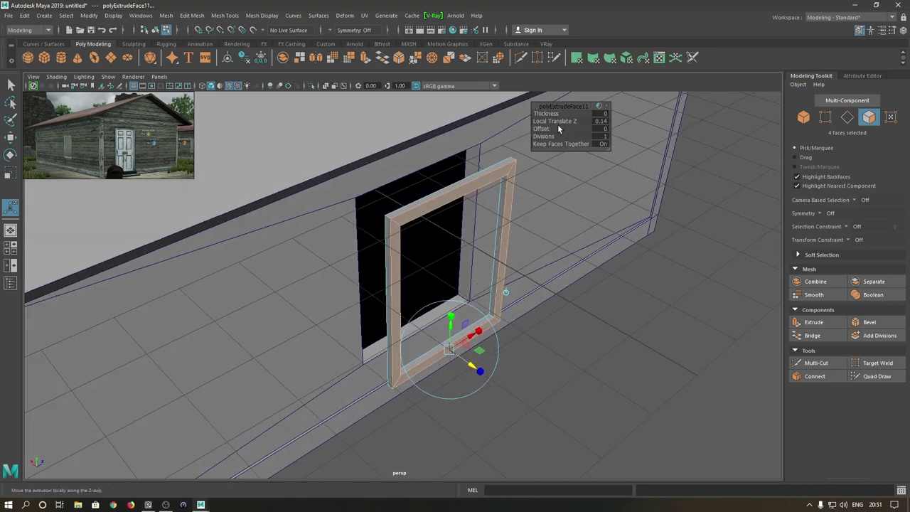
pyautogui.click(599, 121)
pyautogui.write('0.15')
pyautogui.press('Return')
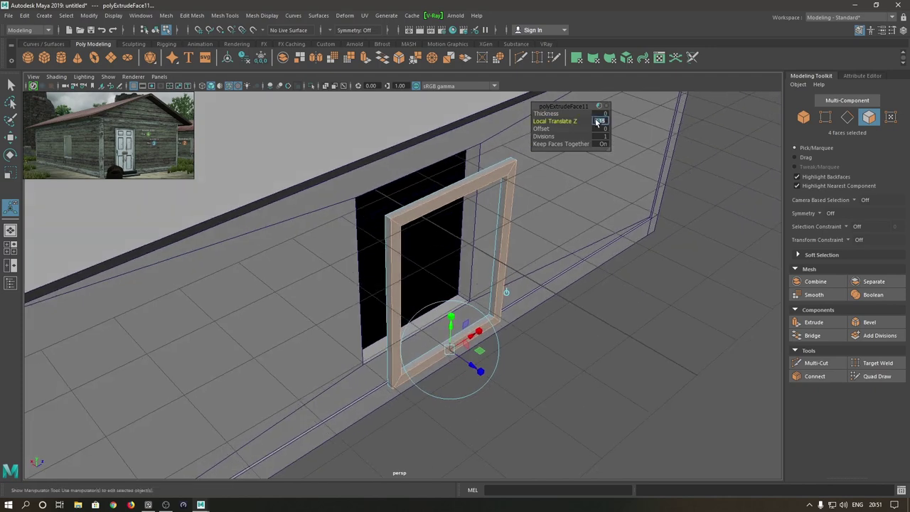
# Step: Slide the finished window frame into the side wall's opening
pyautogui.press('w')
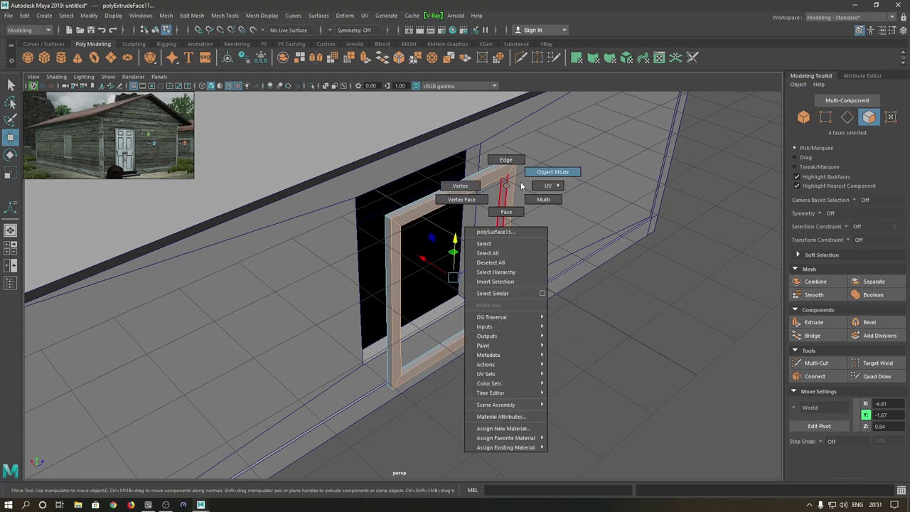
pyautogui.moveTo(505, 184); pyautogui.dragTo(547, 169, button='right')
pyautogui.moveTo(418, 258); pyautogui.dragTo(410, 277)
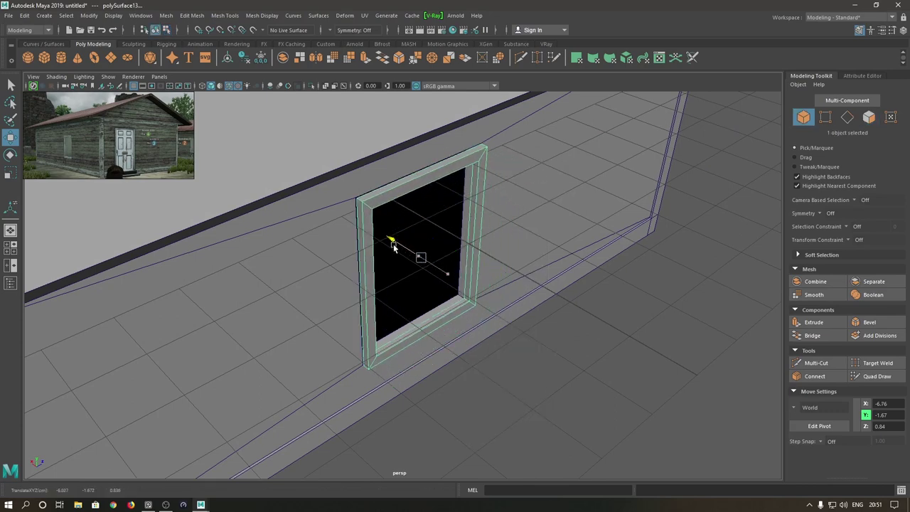
pyautogui.click(510, 400)
pyautogui.keyDown('alt'); pyautogui.moveTo(511, 399); pyautogui.dragTo(396, 320); pyautogui.keyUp('alt')
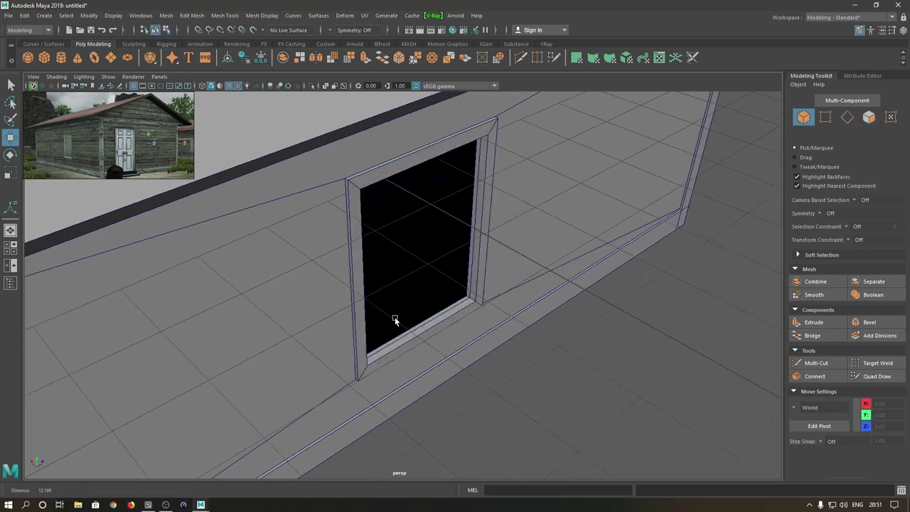
pyautogui.click(348, 243)
pyautogui.click(387, 224)
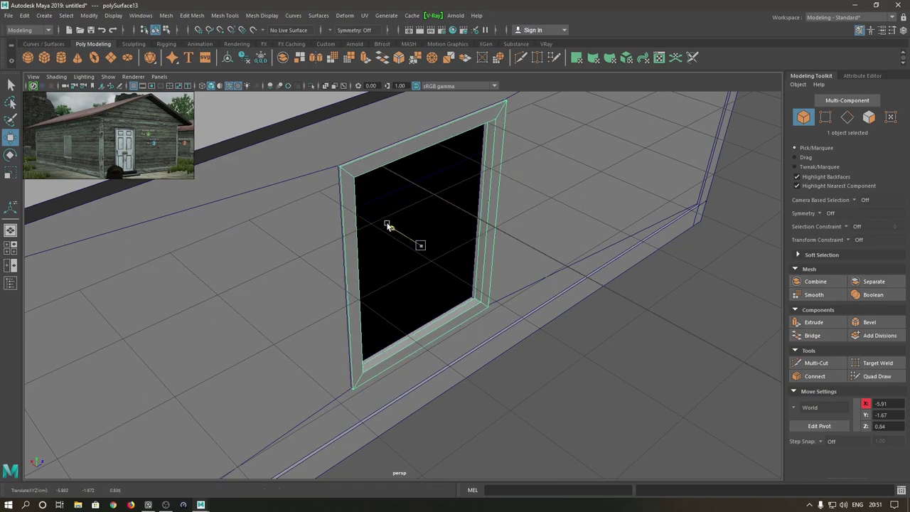
pyautogui.click(402, 227)
pyautogui.keyDown('alt'); pyautogui.moveTo(403, 228); pyautogui.dragTo(472, 393); pyautogui.keyUp('alt')
pyautogui.scroll(-5, 463, 341)
pyautogui.moveTo(454, 293)
pyautogui.keyDown('alt'); pyautogui.mouseDown()
pyautogui.moveTo(371, 327)
pyautogui.moveTo(420, 306)
pyautogui.moveTo(376, 286)
pyautogui.moveTo(442, 288)
pyautogui.moveTo(396, 267)
pyautogui.moveTo(401, 259)
pyautogui.moveTo(440, 253)
pyautogui.moveTo(470, 262)
pyautogui.moveTo(403, 276)
pyautogui.mouseUp(); pyautogui.keyUp('alt')
# Step: Combine the front wall piece and a second wall piece into one mesh
pyautogui.click(400, 275)
pyautogui.keyDown('alt'); pyautogui.moveTo(463, 300); pyautogui.dragTo(443, 313); pyautogui.keyUp('alt')
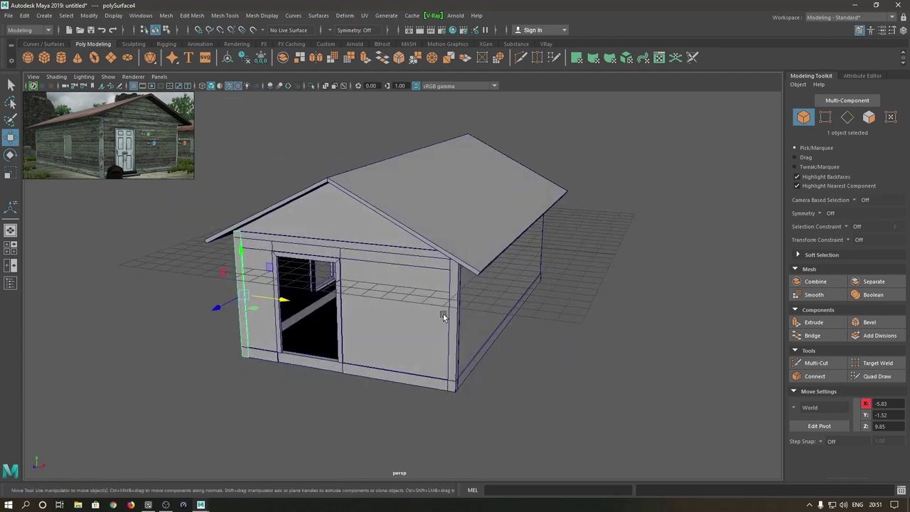
pyautogui.keyDown('shift'); pyautogui.click(454, 311); pyautogui.keyUp('shift')
pyautogui.keyDown('shift'); pyautogui.moveTo(408, 253); pyautogui.dragTo(390, 426, button='right'); pyautogui.keyUp('shift')
pyautogui.keyDown('alt'); pyautogui.moveTo(391, 425); pyautogui.dragTo(533, 364); pyautogui.keyUp('alt')
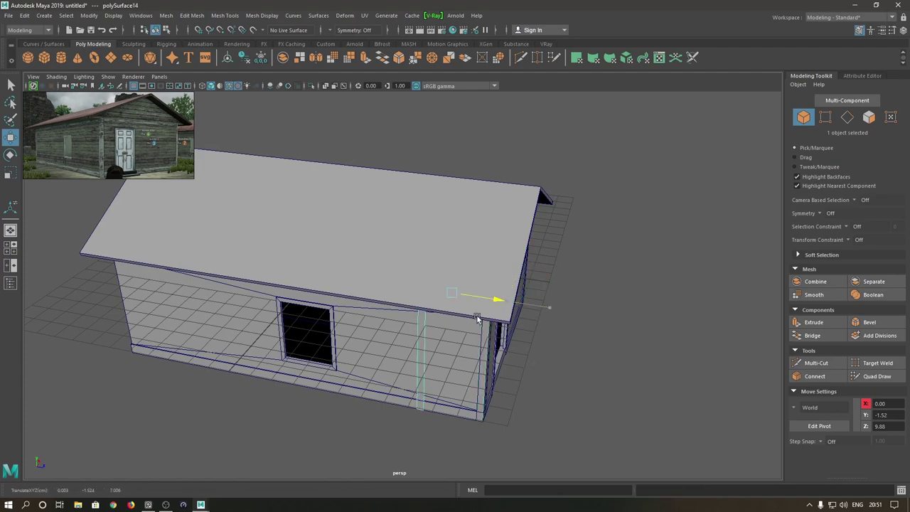
# Step: Move the vertical corner post to the opposite wall end and mirror it with Scale Z -1
pyautogui.click(233, 317)
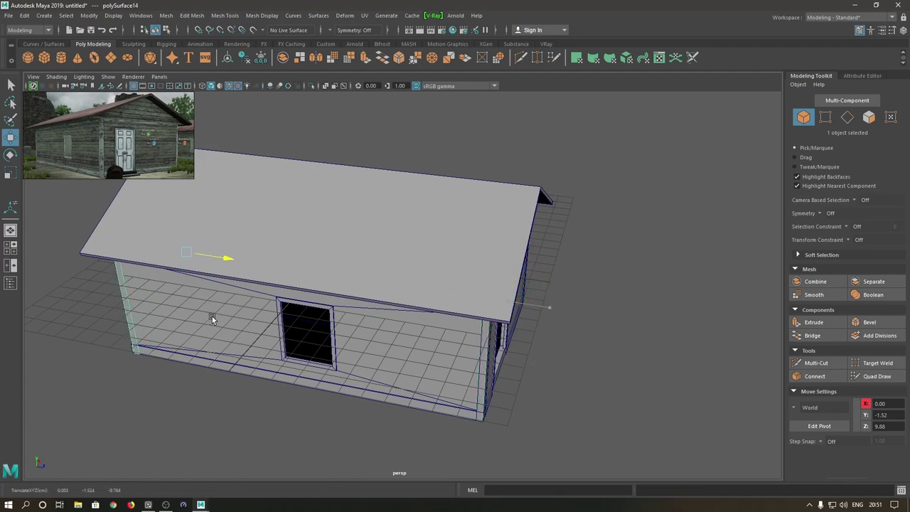
pyautogui.keyDown('alt'); pyautogui.moveTo(212, 316); pyautogui.dragTo(361, 282); pyautogui.keyUp('alt')
pyautogui.keyDown('alt'); pyautogui.moveTo(361, 283); pyautogui.dragTo(369, 314, button='right'); pyautogui.keyUp('alt')
pyautogui.keyDown('alt'); pyautogui.moveTo(369, 316); pyautogui.dragTo(321, 226); pyautogui.keyUp('alt')
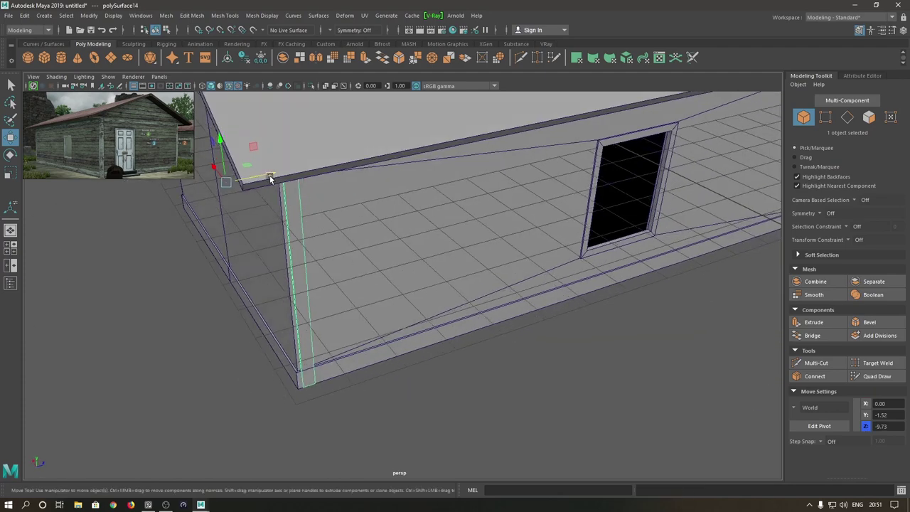
pyautogui.moveTo(270, 177); pyautogui.dragTo(267, 175)
pyautogui.click(903, 30)
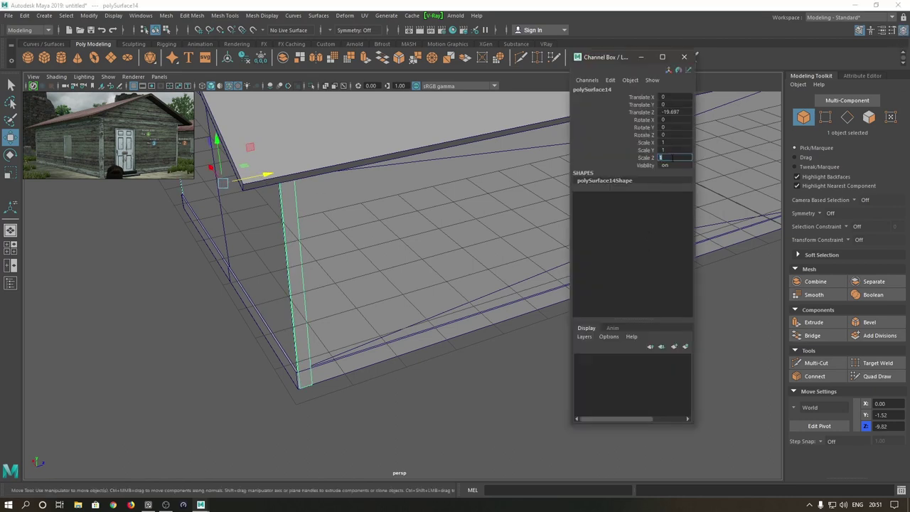
pyautogui.write('-1')
pyautogui.press('Return')
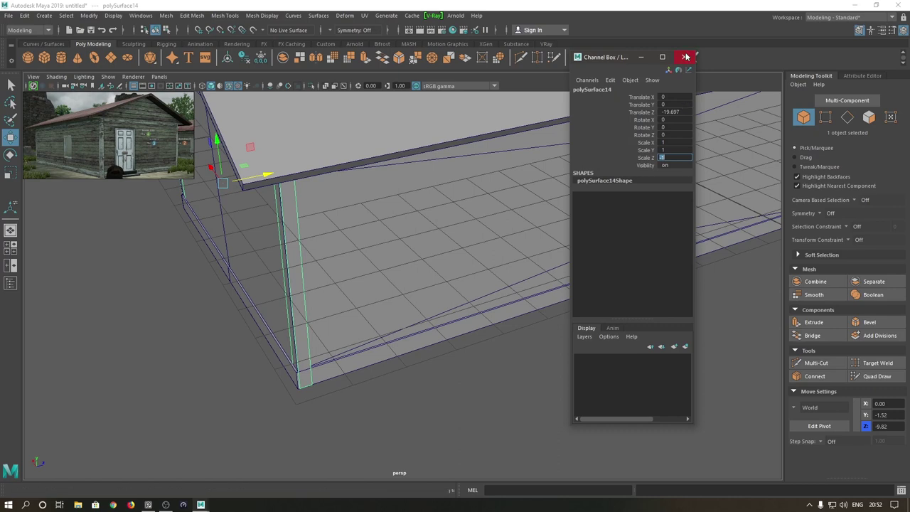
pyautogui.click(684, 57)
# Step: In the side wireframe view, nudge the post flush with the wall end at Z -9.87
pyautogui.press('space')
pyautogui.click(454, 261)
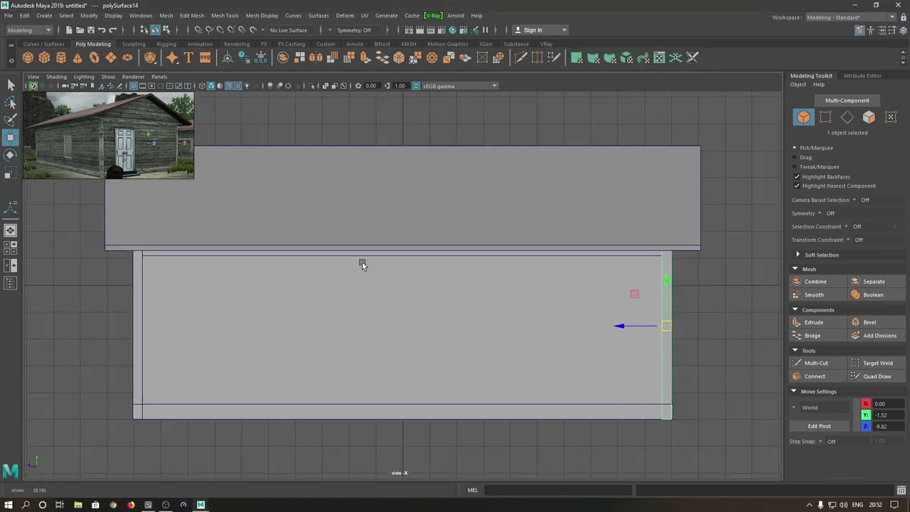
pyautogui.press('4')
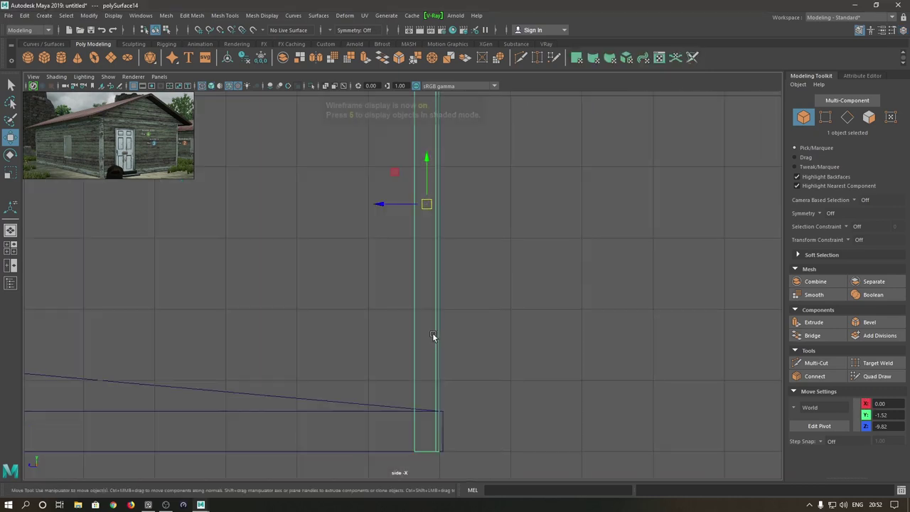
pyautogui.moveTo(378, 205); pyautogui.dragTo(384, 203)
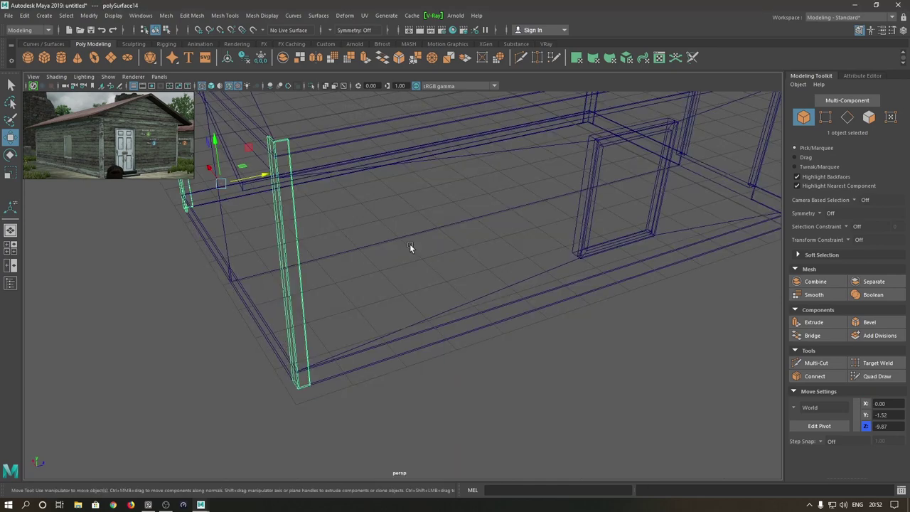
pyautogui.press('6')
pyautogui.moveTo(343, 292)
pyautogui.keyDown('alt'); pyautogui.mouseDown()
pyautogui.moveTo(278, 290)
pyautogui.moveTo(333, 276)
pyautogui.moveTo(452, 285)
pyautogui.mouseUp(); pyautogui.keyUp('alt')
pyautogui.click(683, 252)
pyautogui.moveTo(682, 251)
pyautogui.keyDown('alt'); pyautogui.mouseDown()
pyautogui.moveTo(570, 267)
pyautogui.moveTo(408, 250)
pyautogui.moveTo(504, 236)
pyautogui.moveTo(381, 246)
pyautogui.mouseUp(); pyautogui.keyUp('alt')
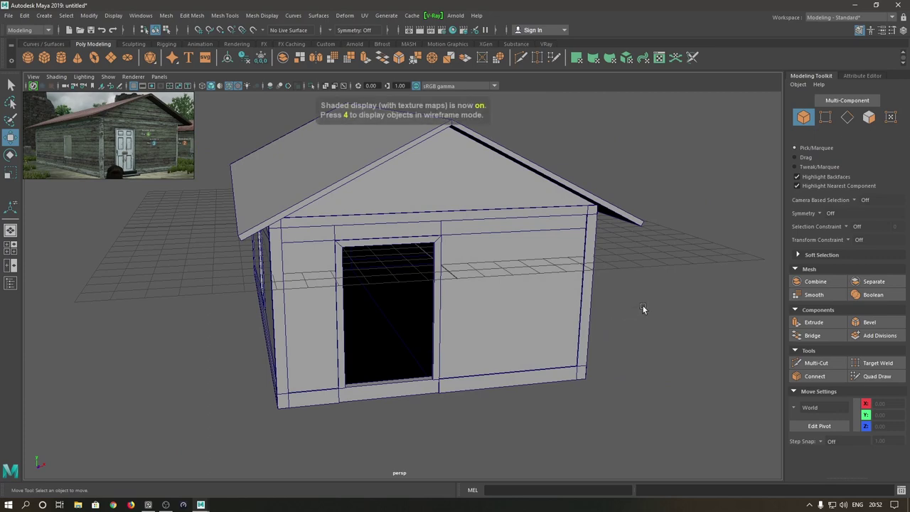
# Step: Orbit around the house to inspect the window side and door front
pyautogui.moveTo(499, 346)
pyautogui.keyDown('alt'); pyautogui.mouseDown()
pyautogui.moveTo(524, 280)
pyautogui.moveTo(524, 291)
pyautogui.moveTo(498, 256)
pyautogui.moveTo(497, 339)
pyautogui.mouseUp(); pyautogui.keyUp('alt')
pyautogui.keyDown('alt'); pyautogui.moveTo(497, 339); pyautogui.dragTo(432, 349, button='right'); pyautogui.keyUp('alt')
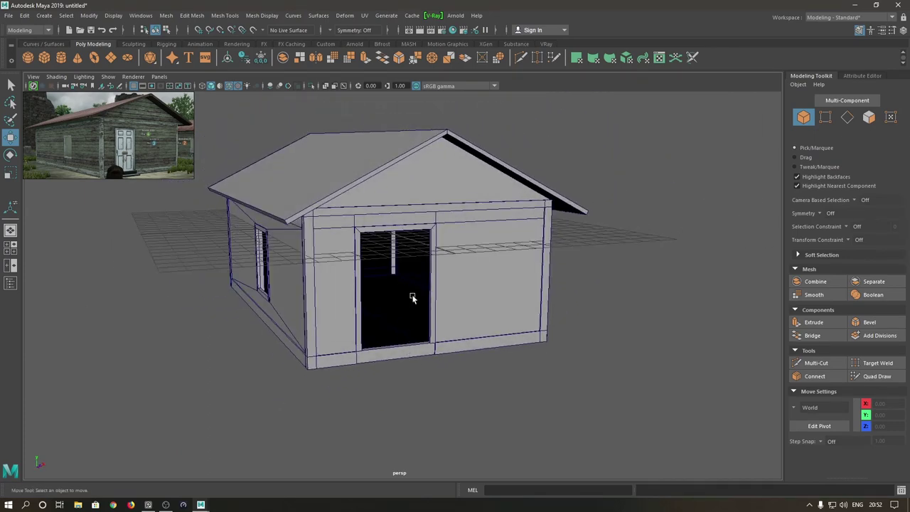
pyautogui.moveTo(413, 298)
pyautogui.keyDown('alt'); pyautogui.mouseDown()
pyautogui.moveTo(420, 297)
pyautogui.moveTo(349, 305)
pyautogui.moveTo(229, 298)
pyautogui.moveTo(409, 288)
pyautogui.mouseUp(); pyautogui.keyUp('alt')
pyautogui.click(384, 300)
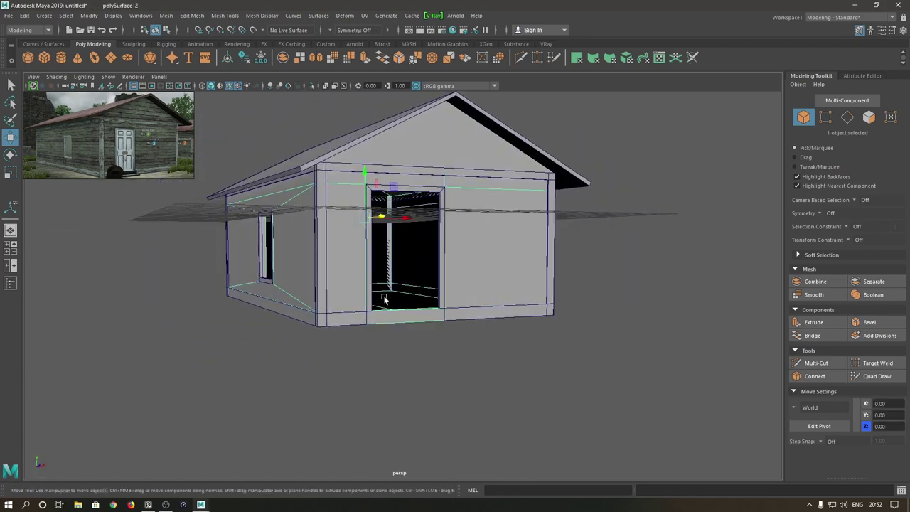
pyautogui.click(395, 371)
pyautogui.moveTo(395, 372)
pyautogui.keyDown('alt'); pyautogui.mouseDown()
pyautogui.moveTo(375, 377)
pyautogui.moveTo(392, 382)
pyautogui.mouseUp(); pyautogui.keyUp('alt')
# Step: Switch to the front view and start interactive creation of a polygon plane
pyautogui.press('space')
pyautogui.scroll(-3, 385, 352)
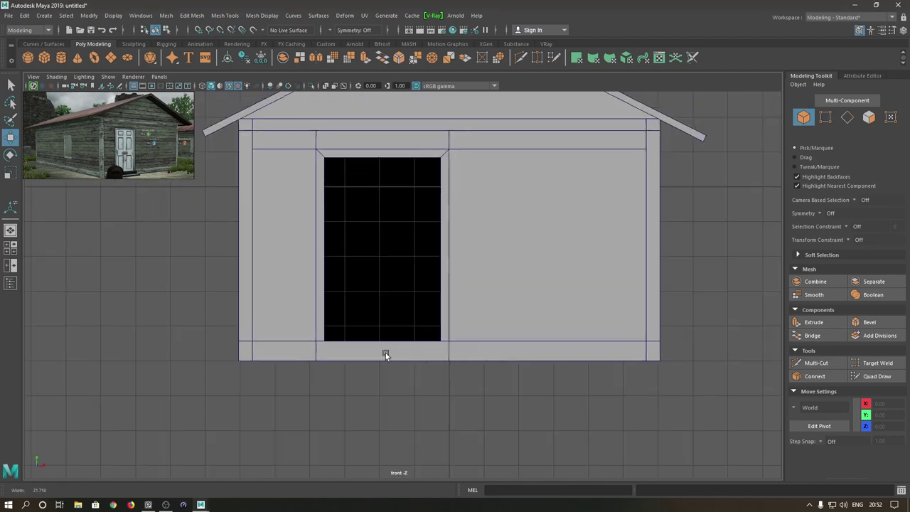
pyautogui.scroll(1, 393, 284)
pyautogui.keyDown('shift'); pyautogui.moveTo(393, 272); pyautogui.dragTo(391, 446, button='right'); pyautogui.keyUp('shift')
pyautogui.keyDown('shift'); pyautogui.moveTo(390, 216); pyautogui.dragTo(342, 199, button='right'); pyautogui.keyUp('shift')
pyautogui.scroll(1, 312, 183)
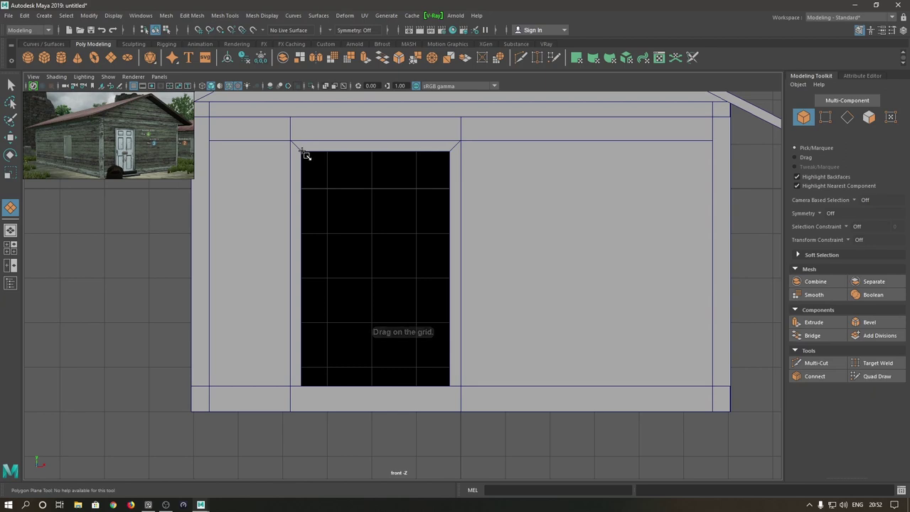
# Step: Draw a plane over the door opening and move its top vertices up to the opening
pyautogui.moveTo(302, 151); pyautogui.dragTo(452, 389)
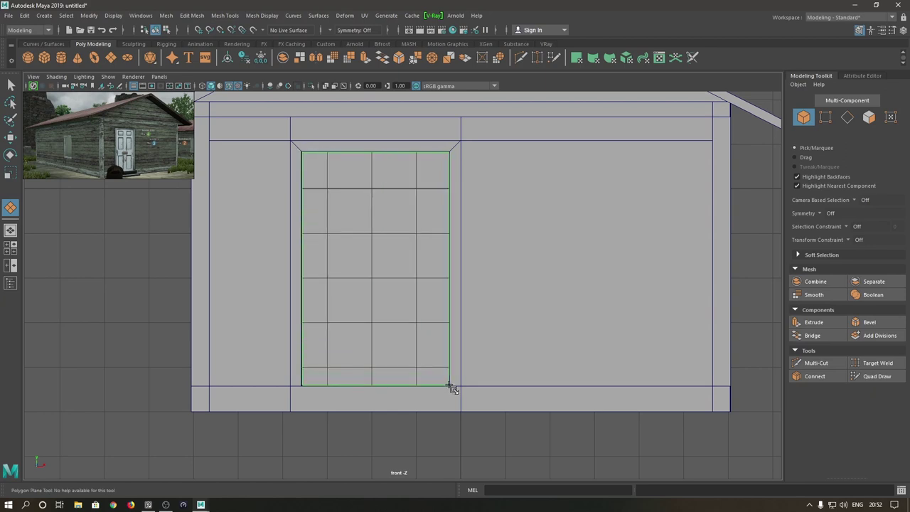
pyautogui.press('w')
pyautogui.scroll(1, 396, 264)
pyautogui.scroll(1, 342, 186)
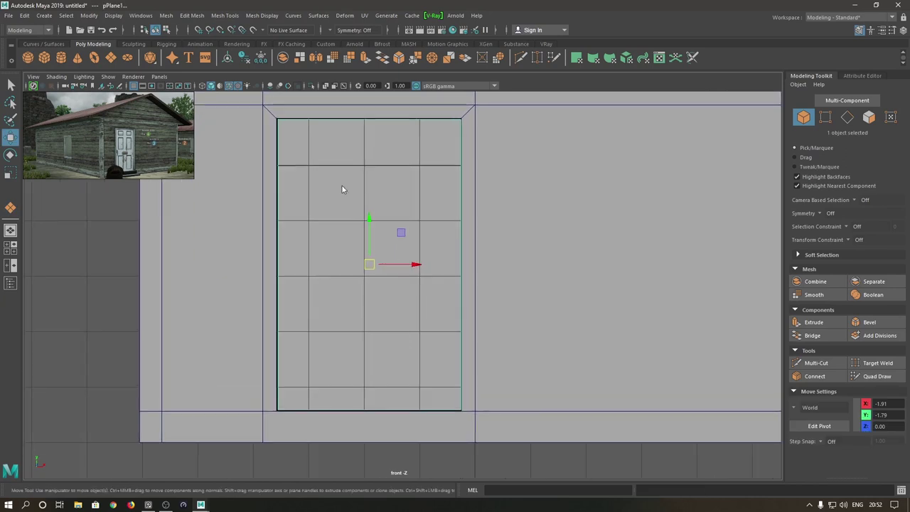
pyautogui.moveTo(342, 186); pyautogui.dragTo(268, 107, button='right')
pyautogui.moveTo(268, 107); pyautogui.dragTo(504, 155)
pyautogui.keyDown('alt'); pyautogui.moveTo(504, 155); pyautogui.dragTo(512, 206, button='middle'); pyautogui.keyUp('alt')
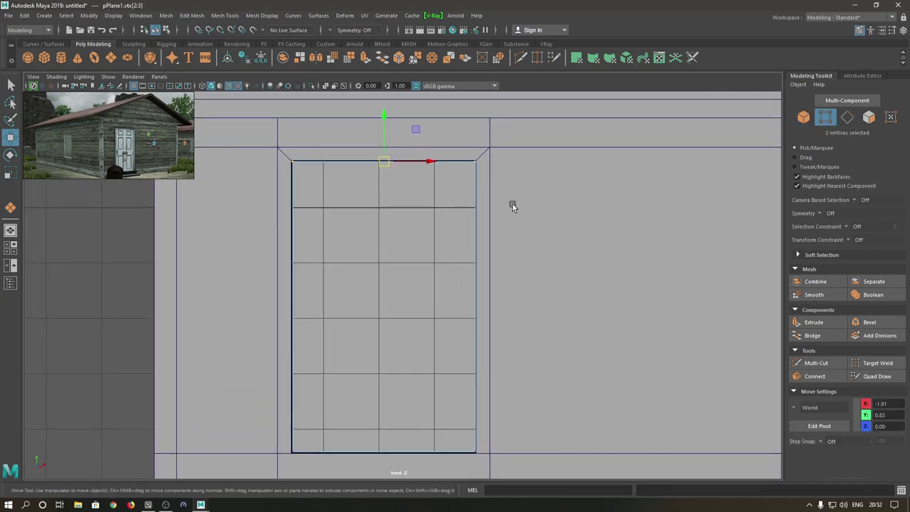
pyautogui.moveTo(387, 115)
pyautogui.mouseDown()
pyautogui.moveTo(385, 103)
pyautogui.moveTo(387, 138)
pyautogui.moveTo(280, 462)
pyautogui.mouseUp()
# Step: Fit the plane's right and bottom edges to the door frame, then return to perspective
pyautogui.press('4')
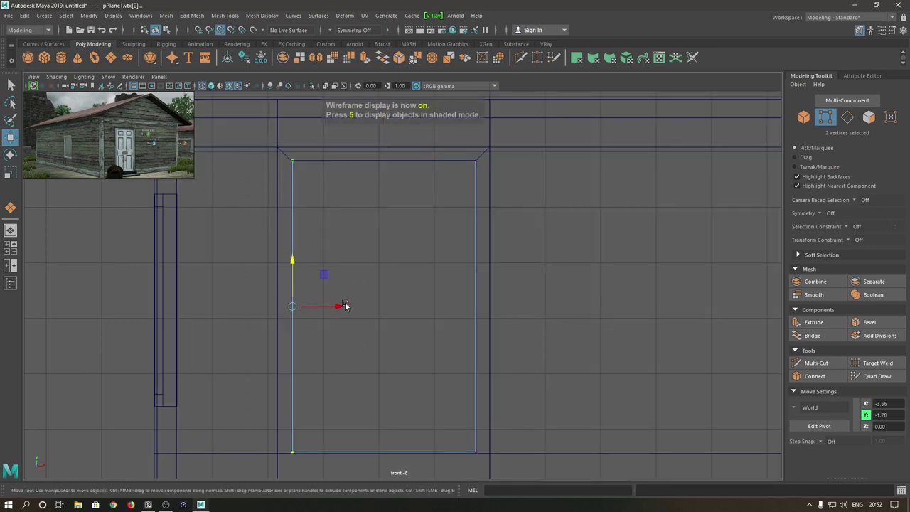
pyautogui.moveTo(427, 136); pyautogui.dragTo(568, 479)
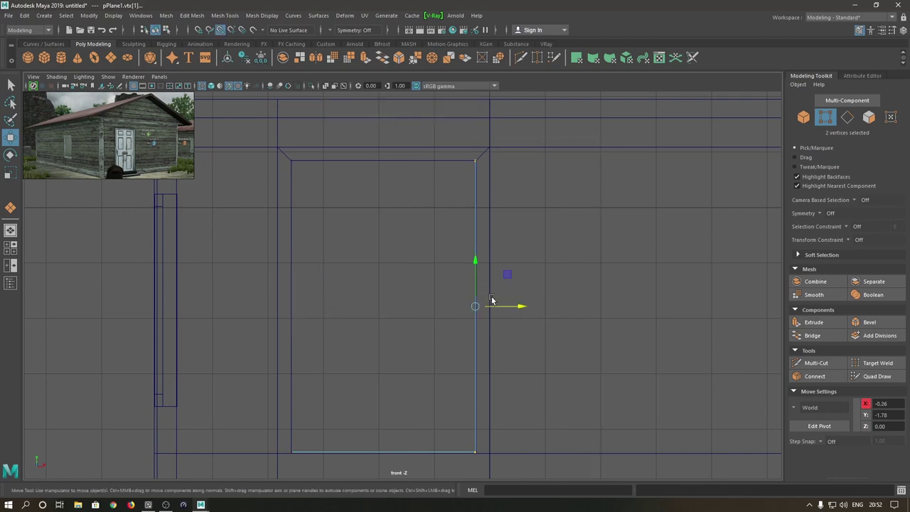
pyautogui.moveTo(519, 308); pyautogui.dragTo(522, 308)
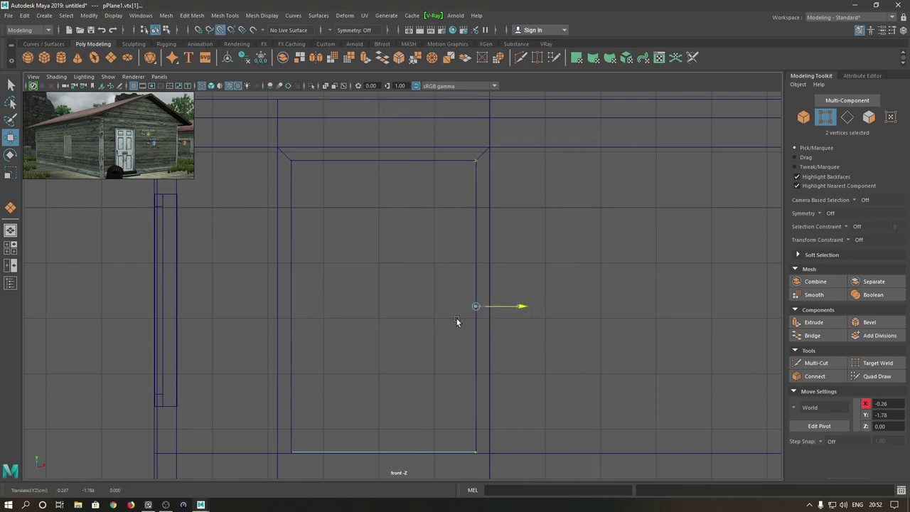
pyautogui.moveTo(502, 443); pyautogui.dragTo(256, 464)
pyautogui.moveTo(384, 405); pyautogui.dragTo(382, 412)
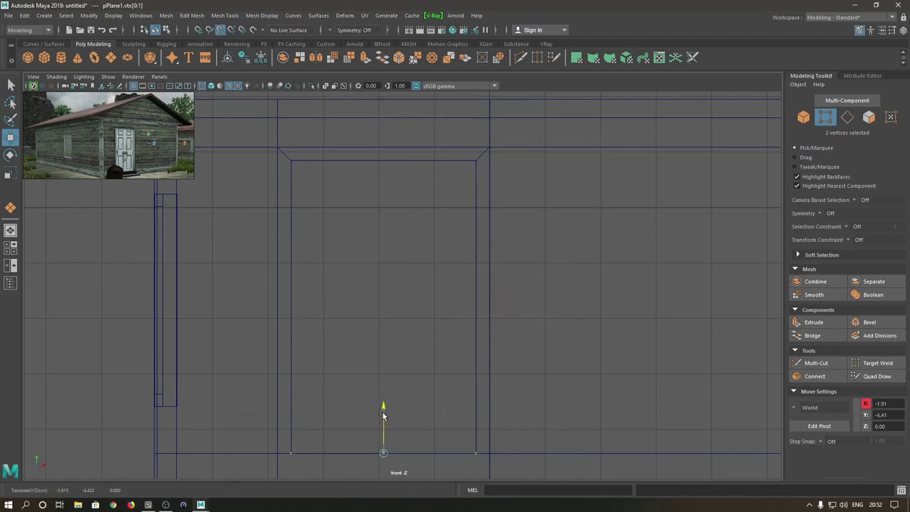
pyautogui.press('F8')
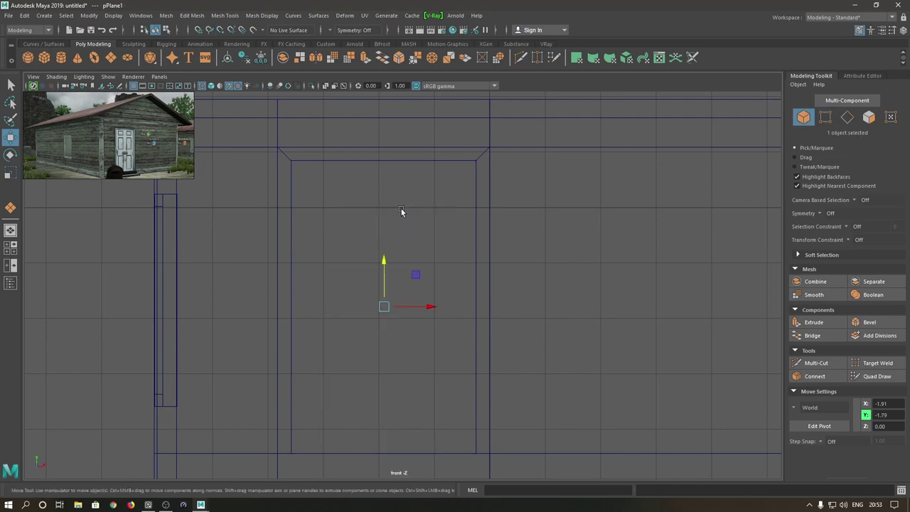
pyautogui.press('space')
pyautogui.press('space')
# Step: Push the door plane forward along Z into the doorway in shaded display
pyautogui.press('6')
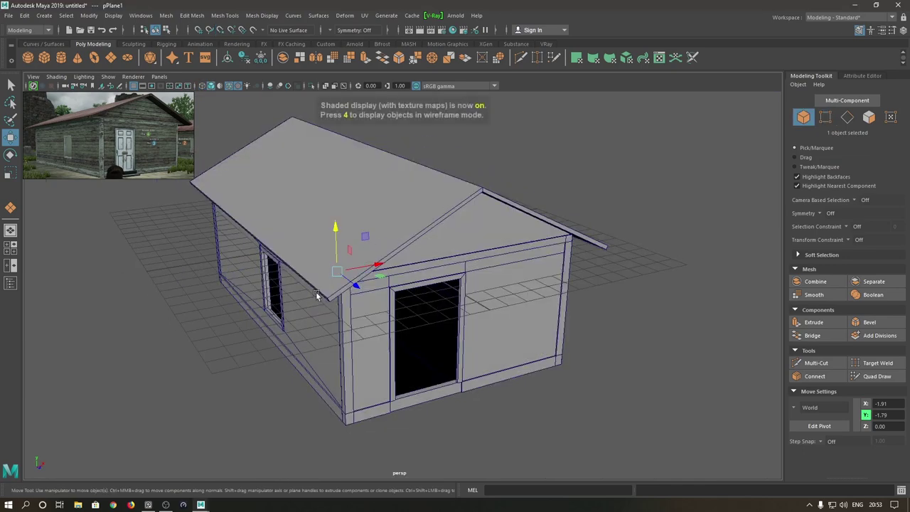
pyautogui.moveTo(355, 286); pyautogui.dragTo(448, 397)
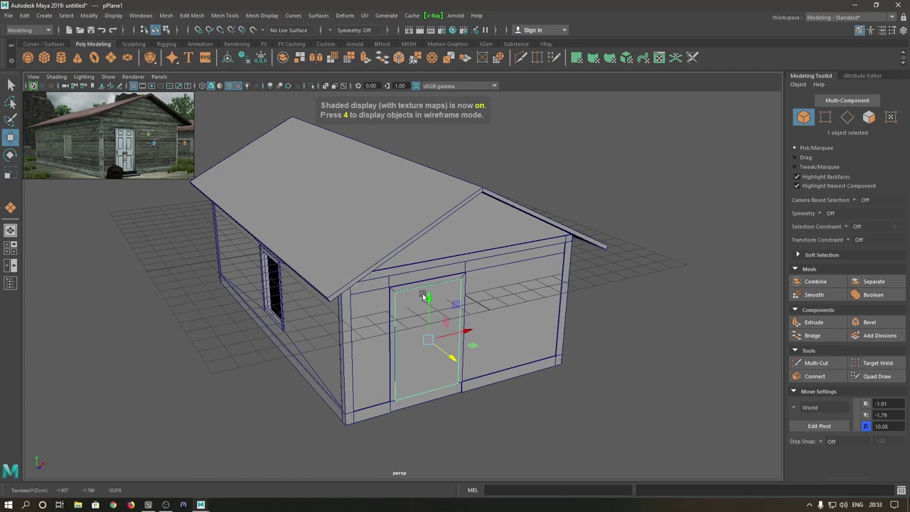
pyautogui.scroll(3, 377, 276)
pyautogui.scroll(3, 377, 275)
pyautogui.scroll(-2, 377, 276)
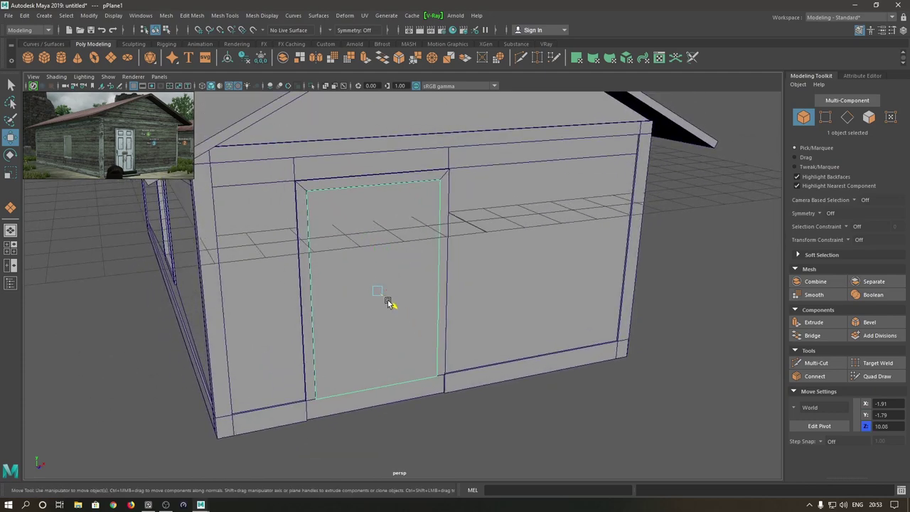
pyautogui.moveTo(380, 305)
pyautogui.keyDown('alt'); pyautogui.mouseDown()
pyautogui.moveTo(414, 311)
pyautogui.moveTo(402, 297)
pyautogui.mouseUp(); pyautogui.keyUp('alt')
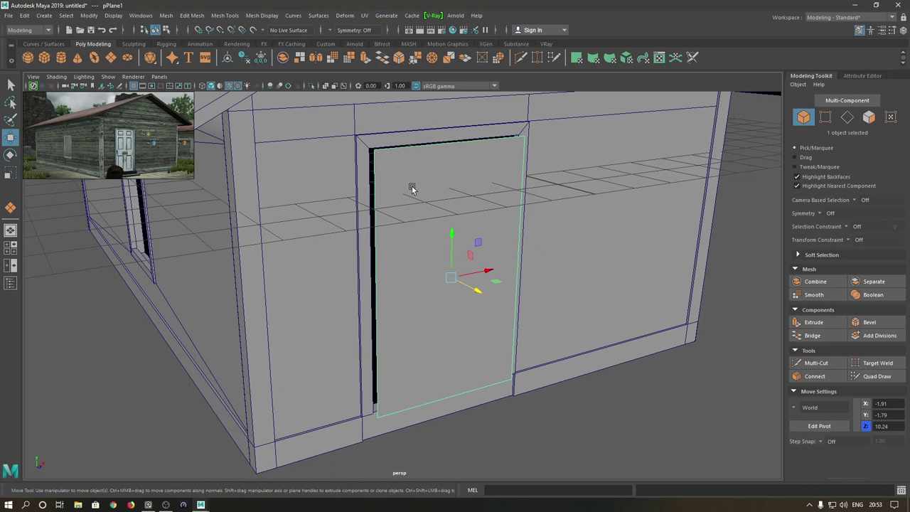
# Step: Insert vertical and horizontal edge loops across the door plane with Edge Ring splitting
pyautogui.moveTo(425, 186)
pyautogui.mouseDown(button='right')
pyautogui.moveTo(437, 154)
pyautogui.moveTo(401, 216)
pyautogui.moveTo(456, 250)
pyautogui.mouseUp(button='right')
pyautogui.click(437, 154)
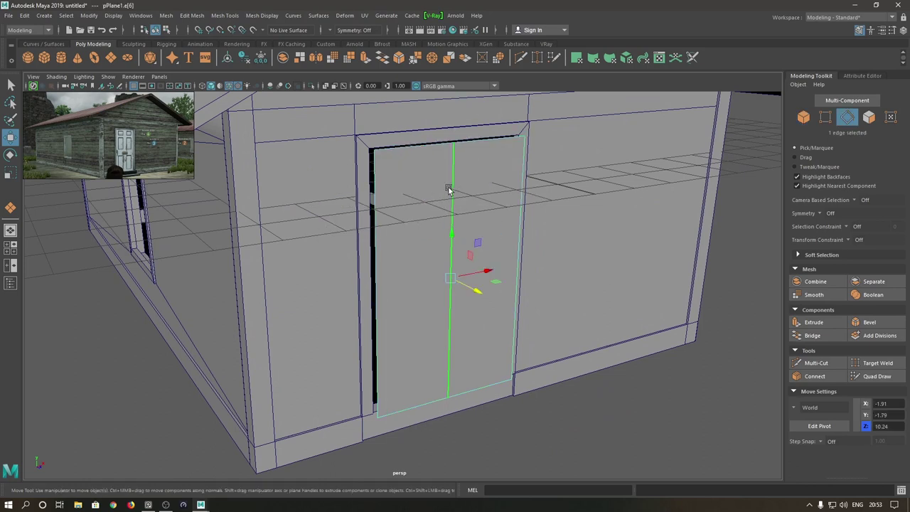
pyautogui.keyDown('shift'); pyautogui.moveTo(472, 156); pyautogui.dragTo(408, 195, button='right'); pyautogui.keyUp('shift')
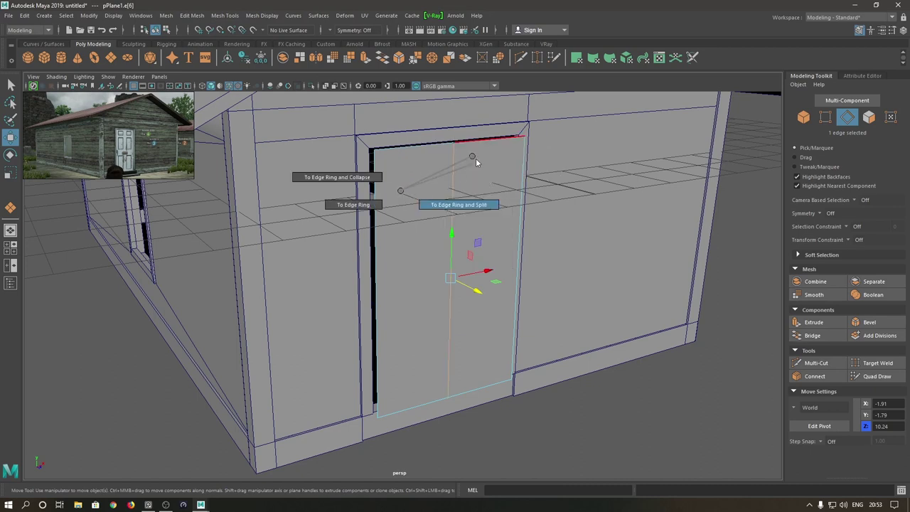
pyautogui.moveTo(476, 162)
pyautogui.keyDown('shift'); pyautogui.mouseDown(button='right')
pyautogui.moveTo(457, 229)
pyautogui.moveTo(458, 220)
pyautogui.mouseUp(button='right'); pyautogui.keyUp('shift')
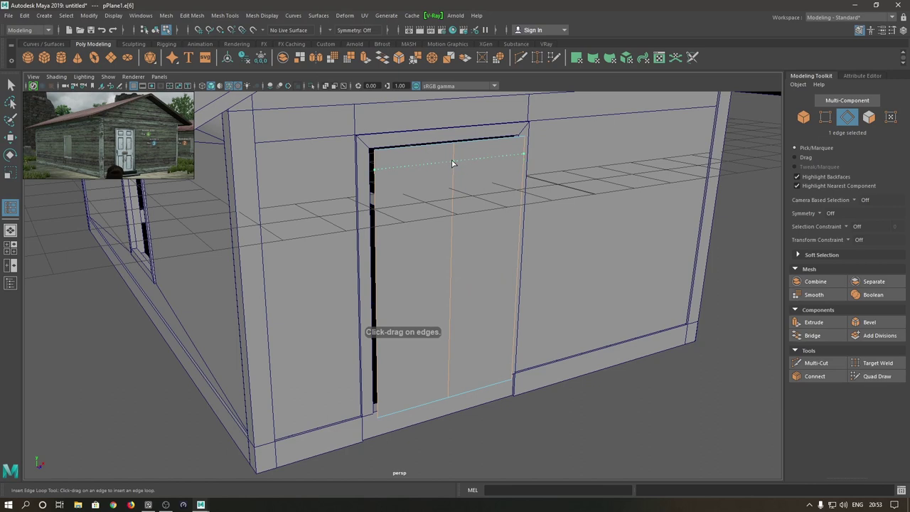
pyautogui.moveTo(452, 164); pyautogui.dragTo(453, 179)
pyautogui.click(458, 217)
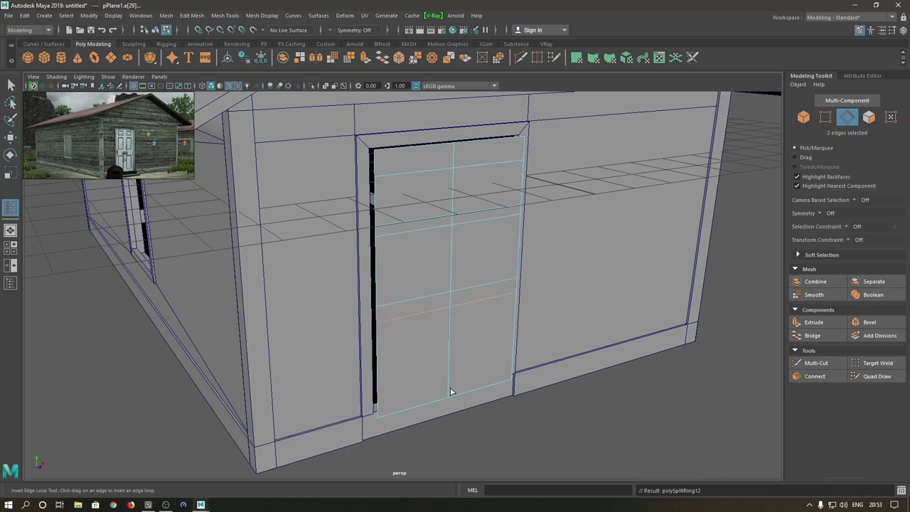
# Step: Raise one horizontal edge loop toward the top of the door
pyautogui.press('w')
pyautogui.doubleClick(425, 220)
pyautogui.moveTo(452, 171)
pyautogui.mouseDown()
pyautogui.moveTo(448, 182)
pyautogui.moveTo(453, 176)
pyautogui.moveTo(427, 125)
pyautogui.moveTo(452, 121)
pyautogui.mouseUp()
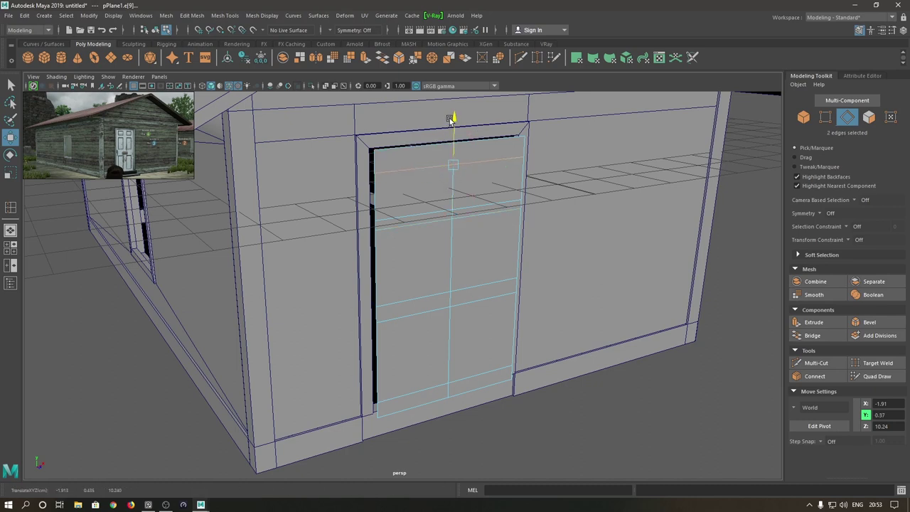
pyautogui.moveTo(433, 167); pyautogui.dragTo(432, 177, button='right')
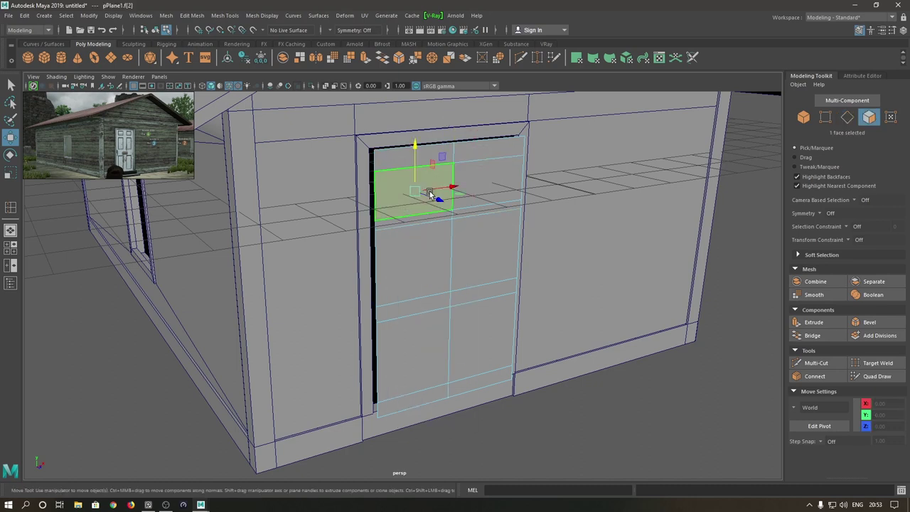
# Step: Extrude the six door sections separately, Keep Faces Together off, with Offset 0.13
pyautogui.click(433, 193)
pyautogui.keyDown('shift'); pyautogui.click(433, 238); pyautogui.keyUp('shift')
pyautogui.keyDown('shift'); pyautogui.click(466, 252); pyautogui.keyUp('shift')
pyautogui.keyDown('shift'); pyautogui.click(427, 355); pyautogui.keyUp('shift')
pyautogui.keyDown('shift'); pyautogui.click(472, 350); pyautogui.keyUp('shift')
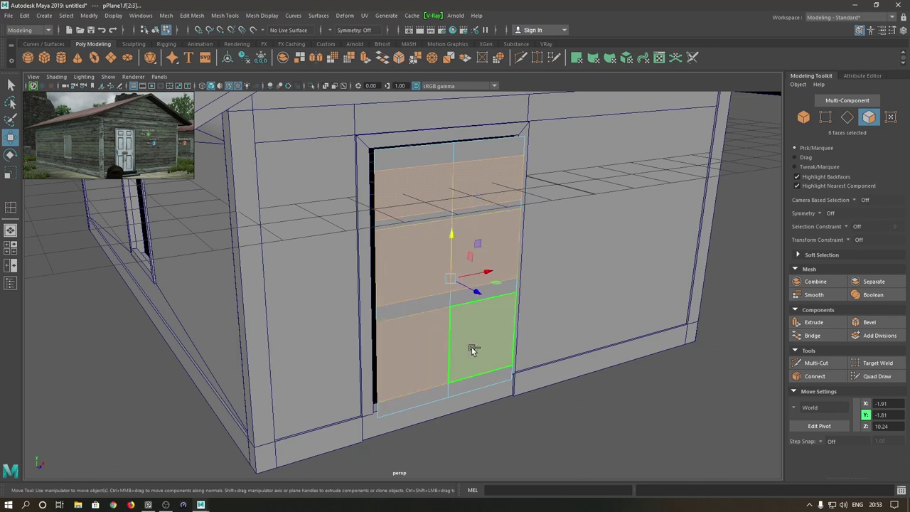
pyautogui.hotkey('ctrl', 'e')
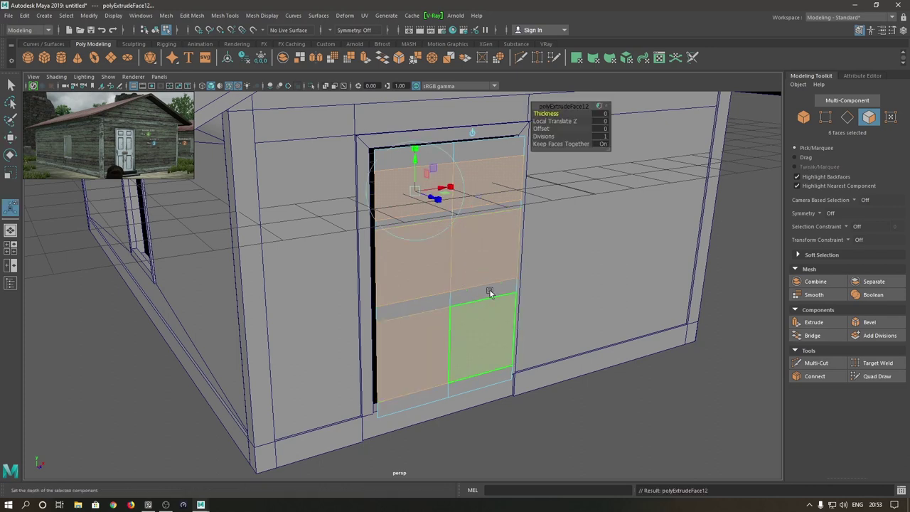
pyautogui.click(603, 144)
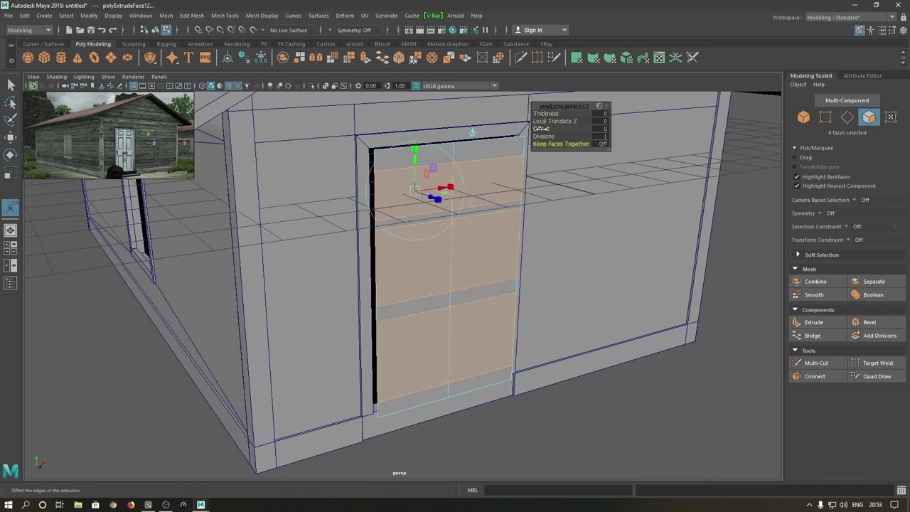
pyautogui.moveTo(542, 128); pyautogui.dragTo(547, 128)
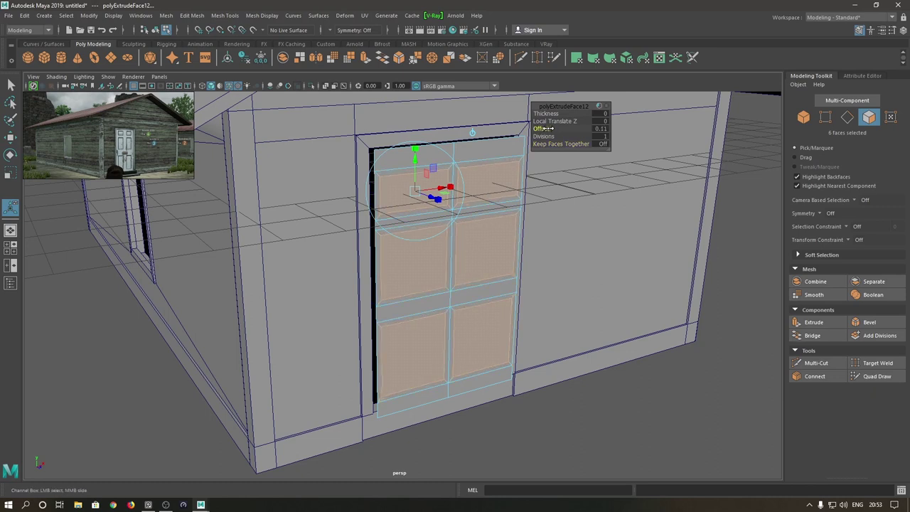
# Step: Scale the left-hand door panels narrower along X
pyautogui.click(426, 283)
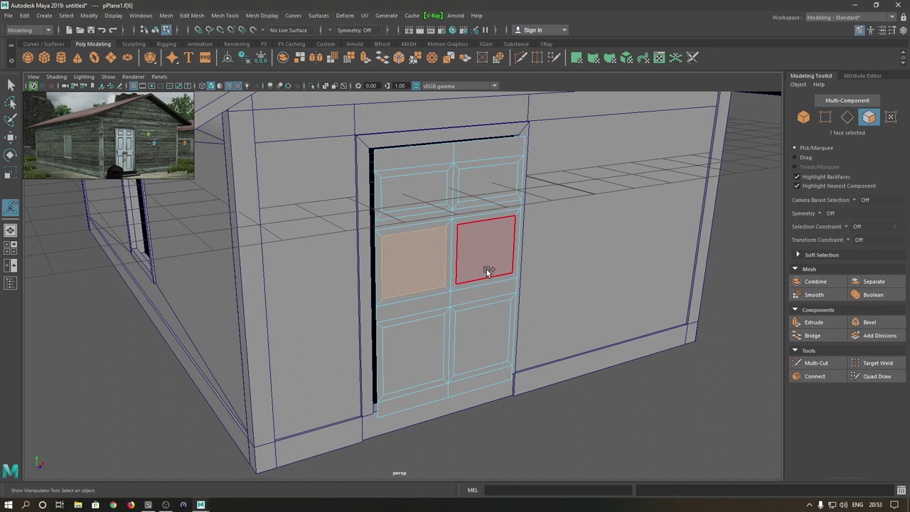
pyautogui.keyDown('shift'); pyautogui.click(488, 272); pyautogui.keyUp('shift')
pyautogui.click(432, 261)
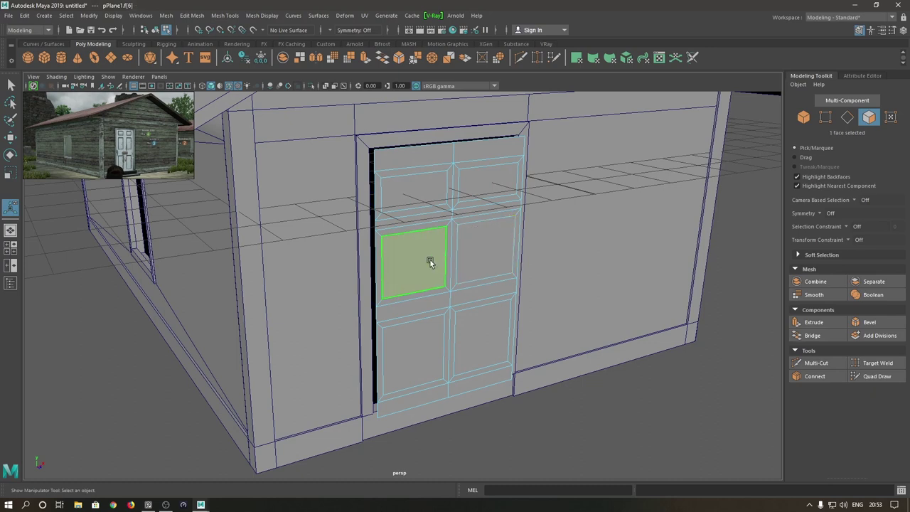
pyautogui.press('r')
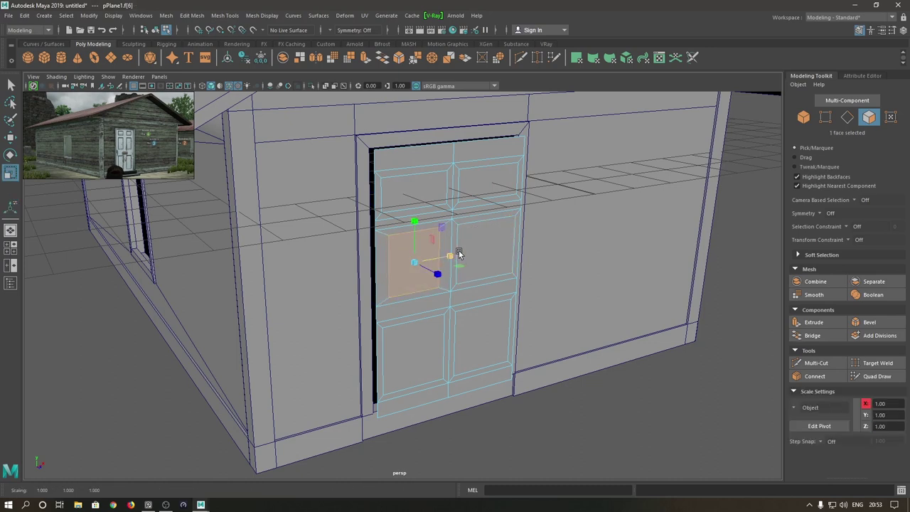
pyautogui.keyDown('alt'); pyautogui.moveTo(459, 255); pyautogui.dragTo(406, 244); pyautogui.keyUp('alt')
pyautogui.click(431, 197)
pyautogui.click(366, 285)
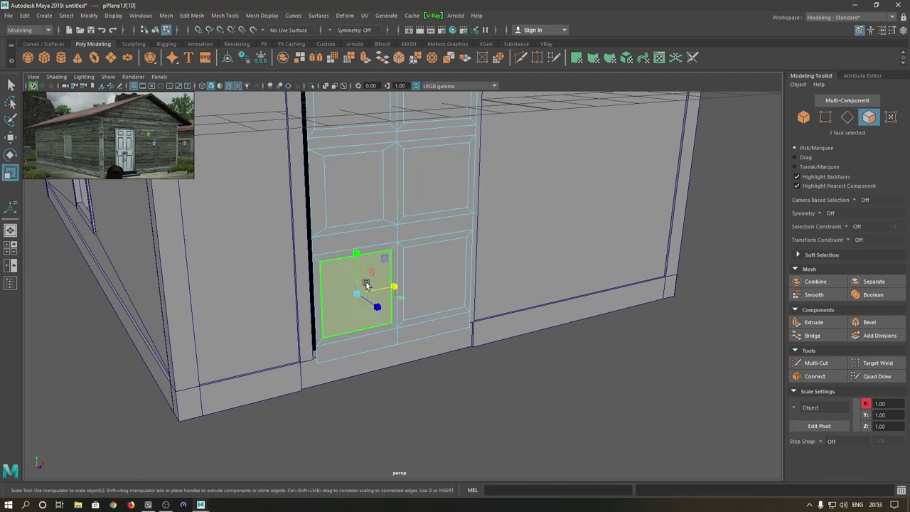
pyautogui.moveTo(366, 284); pyautogui.dragTo(379, 289)
pyautogui.click(366, 202)
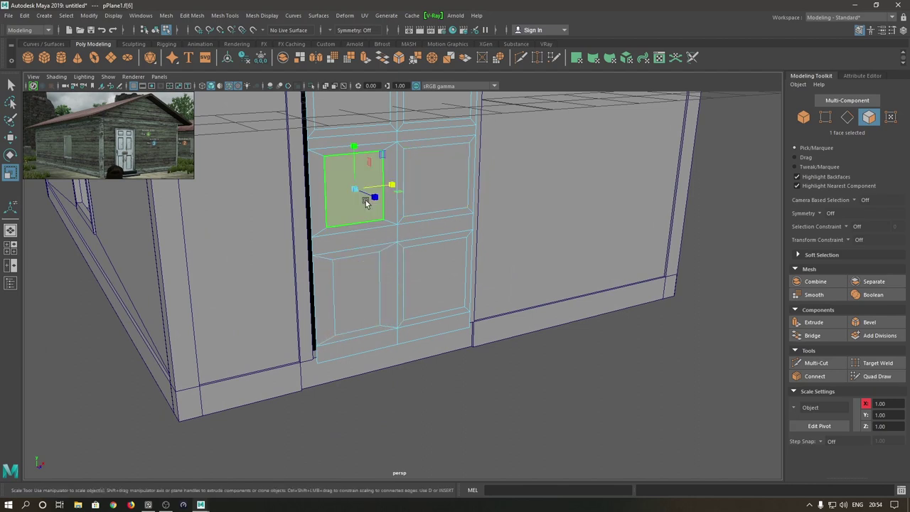
pyautogui.moveTo(396, 186)
pyautogui.mouseDown()
pyautogui.moveTo(299, 284)
pyautogui.moveTo(333, 295)
pyautogui.mouseUp()
pyautogui.click(289, 299)
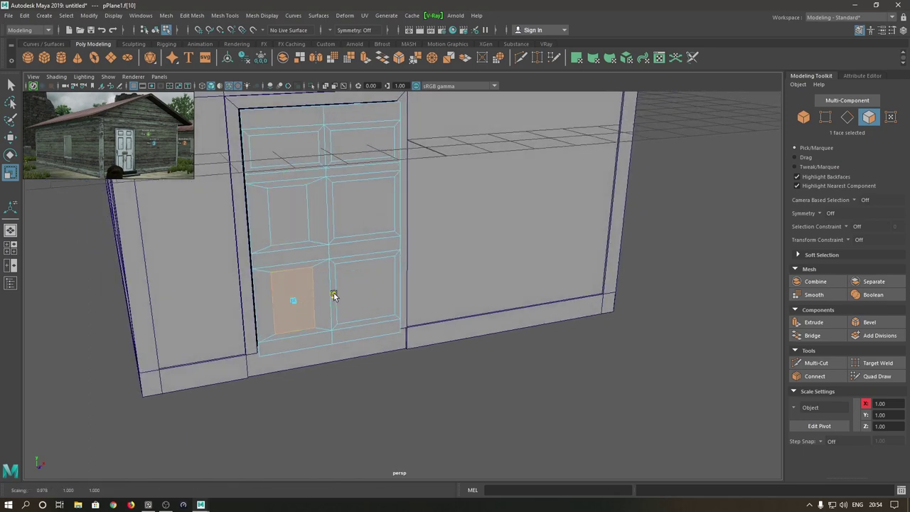
# Step: Delete the faces of the door's right column from the front view
pyautogui.press('w')
pyautogui.moveTo(362, 168); pyautogui.dragTo(362, 189)
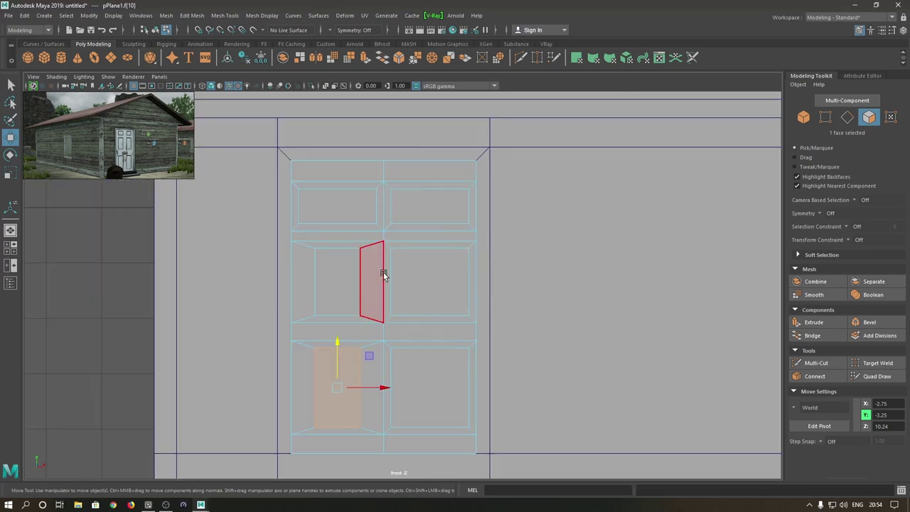
pyautogui.moveTo(494, 170)
pyautogui.mouseDown()
pyautogui.moveTo(431, 466)
pyautogui.moveTo(387, 108)
pyautogui.mouseUp()
pyautogui.press('Delete')
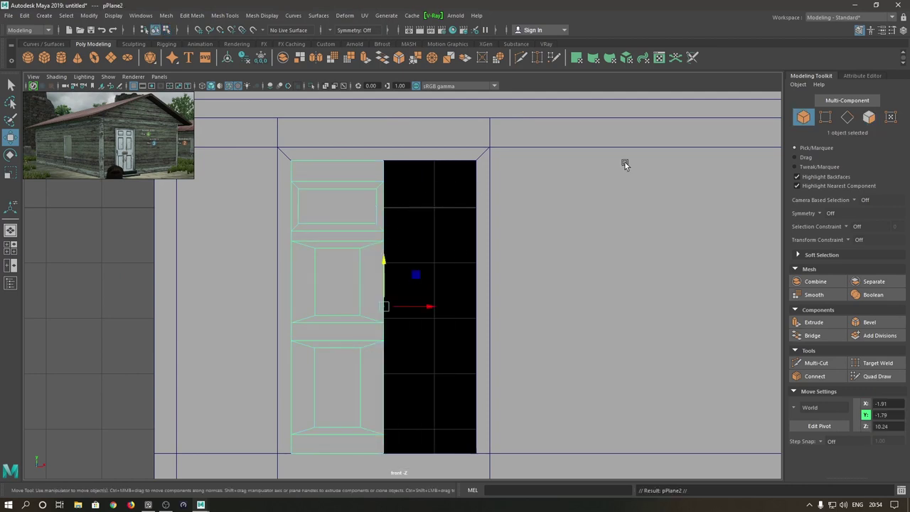
# Step: Mirror the duplicated door half onto the right side with Scale X -1
pyautogui.click(902, 30)
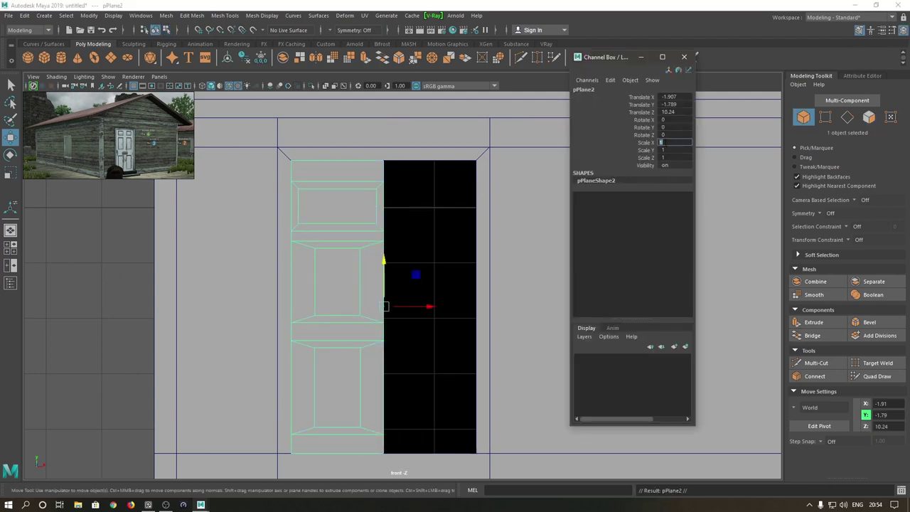
pyautogui.write('1')
pyautogui.press('Return')
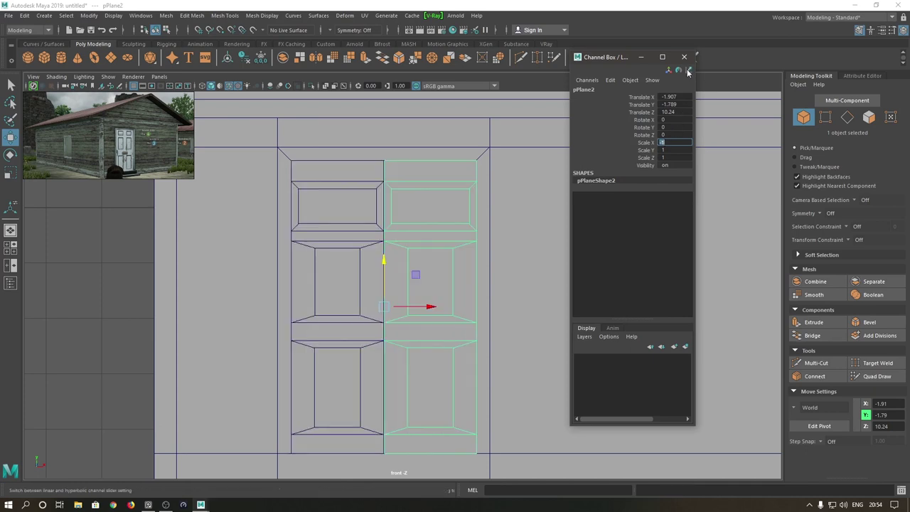
pyautogui.click(684, 56)
# Step: Combine both door halves into pPlane3 and merge the centre seam vertices
pyautogui.click(386, 261)
pyautogui.keyDown('shift'); pyautogui.click(406, 244); pyautogui.keyUp('shift')
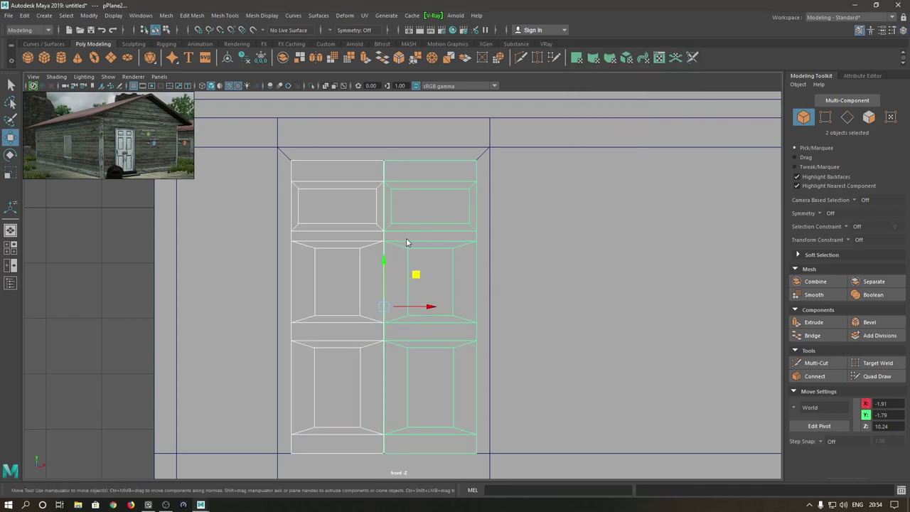
pyautogui.keyDown('shift'); pyautogui.moveTo(406, 244); pyautogui.dragTo(380, 408, button='right'); pyautogui.keyUp('shift')
pyautogui.moveTo(402, 244); pyautogui.dragTo(370, 241, button='right')
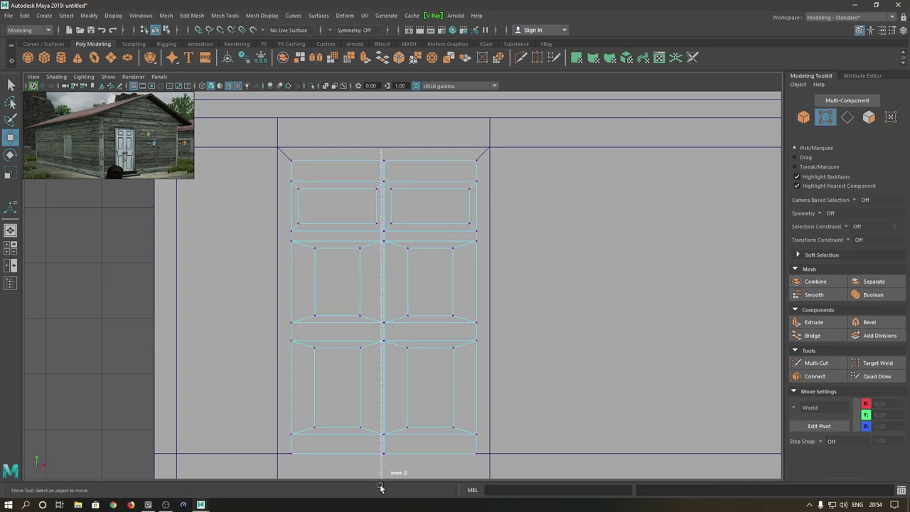
pyautogui.moveTo(381, 150); pyautogui.dragTo(388, 476)
pyautogui.keyDown('shift'); pyautogui.moveTo(380, 235); pyautogui.dragTo(420, 218, button='right'); pyautogui.keyUp('shift')
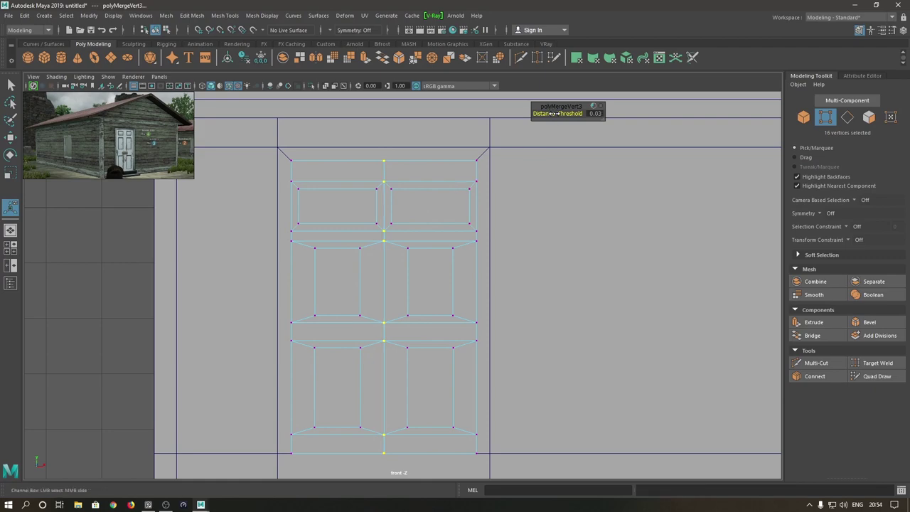
pyautogui.press('w')
pyautogui.press('space')
# Step: Select the six door panel faces in face mode from a head-on view
pyautogui.click(471, 176)
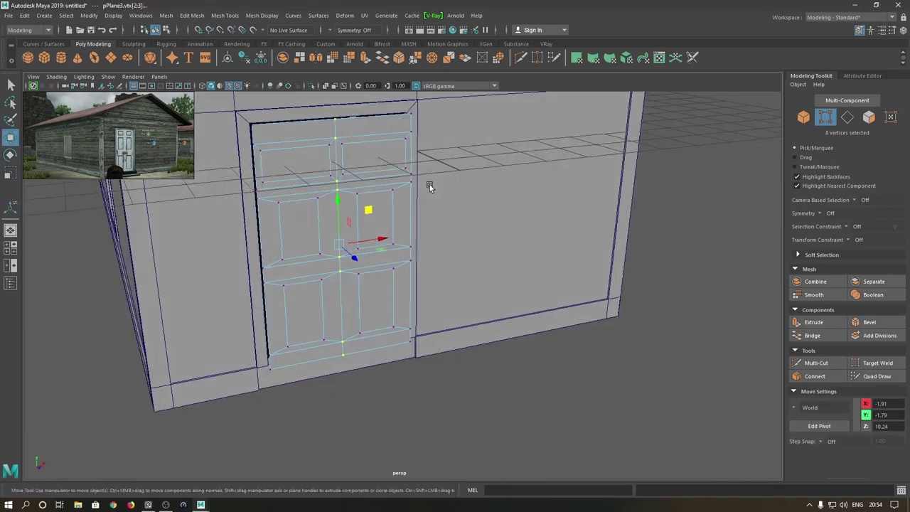
pyautogui.keyDown('alt'); pyautogui.moveTo(430, 184); pyautogui.dragTo(483, 245); pyautogui.keyUp('alt')
pyautogui.moveTo(482, 245); pyautogui.dragTo(508, 222, button='right')
pyautogui.moveTo(508, 222)
pyautogui.keyDown('alt'); pyautogui.mouseDown()
pyautogui.moveTo(500, 178)
pyautogui.moveTo(517, 158)
pyautogui.moveTo(509, 205)
pyautogui.mouseUp(); pyautogui.keyUp('alt')
pyautogui.rightClick(461, 153)
pyautogui.click(464, 171)
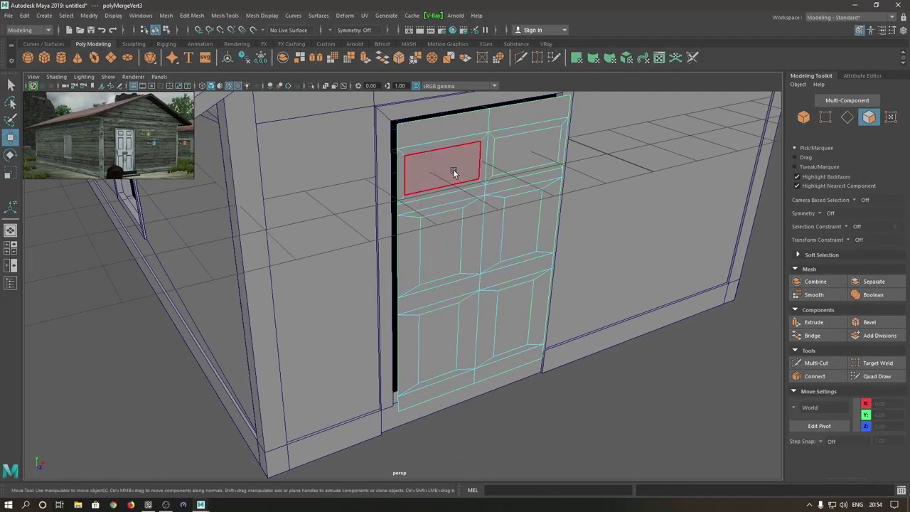
pyautogui.click(453, 170)
pyautogui.keyDown('shift'); pyautogui.click(526, 151); pyautogui.keyUp('shift')
pyautogui.keyDown('shift'); pyautogui.click(452, 241); pyautogui.keyUp('shift')
pyautogui.keyDown('shift'); pyautogui.click(519, 238); pyautogui.keyUp('shift')
pyautogui.keyDown('shift'); pyautogui.click(515, 329); pyautogui.keyUp('shift')
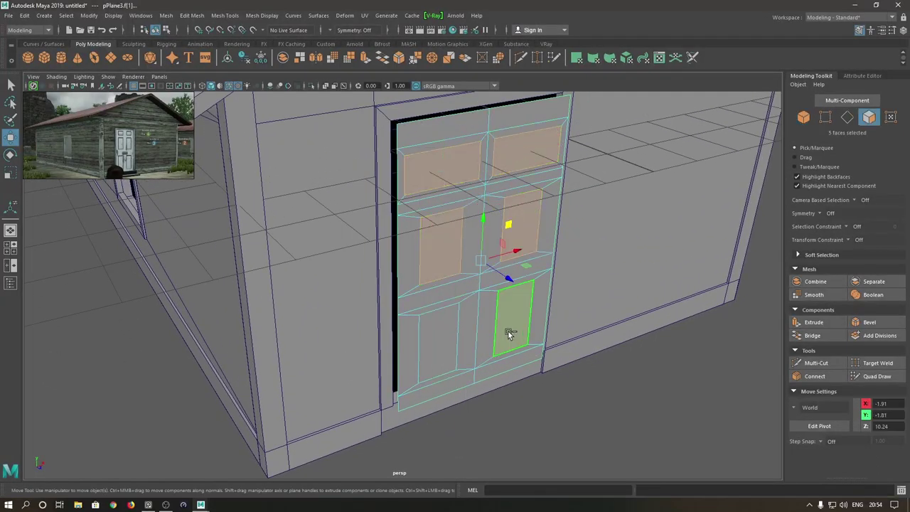
pyautogui.keyDown('shift'); pyautogui.click(452, 339); pyautogui.keyUp('shift')
# Step: Extrude the six panel faces with Offset 0.04 and Thickness -0.02
pyautogui.press('r')
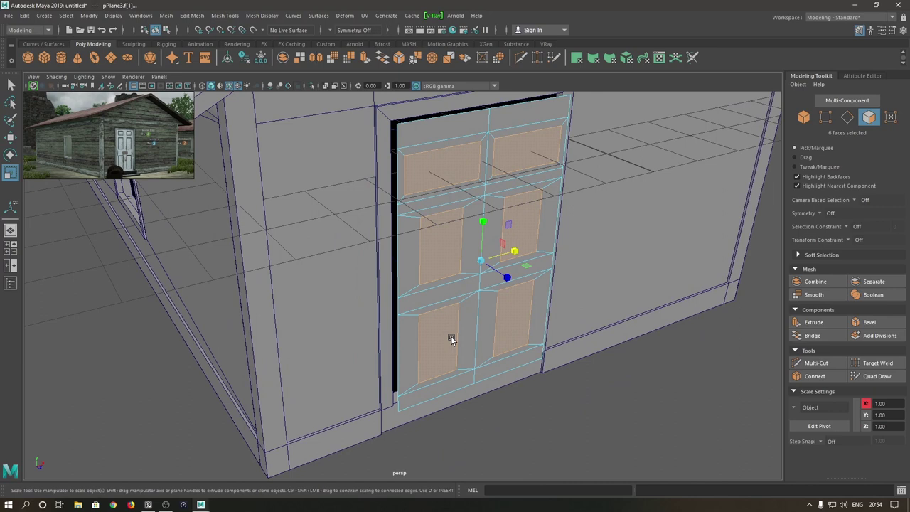
pyautogui.press('w')
pyautogui.hotkey('ctrl', 'e')
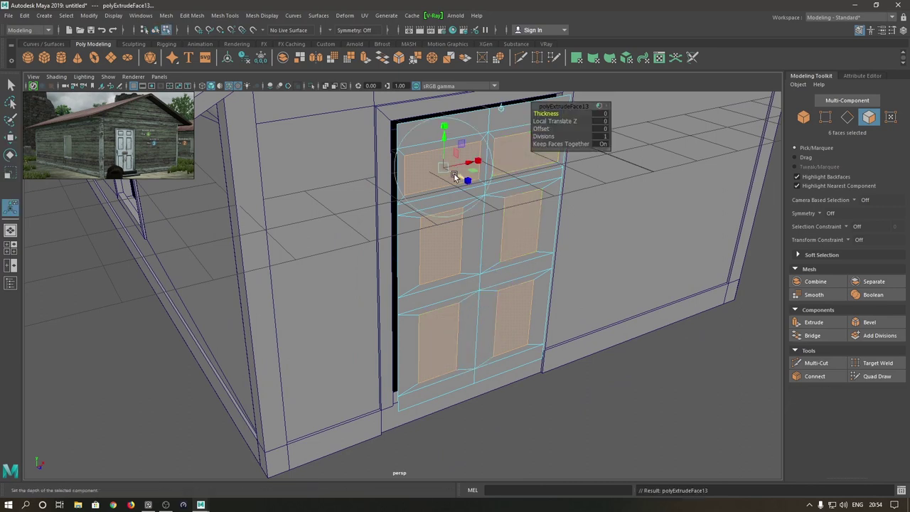
pyautogui.moveTo(455, 176); pyautogui.dragTo(459, 178)
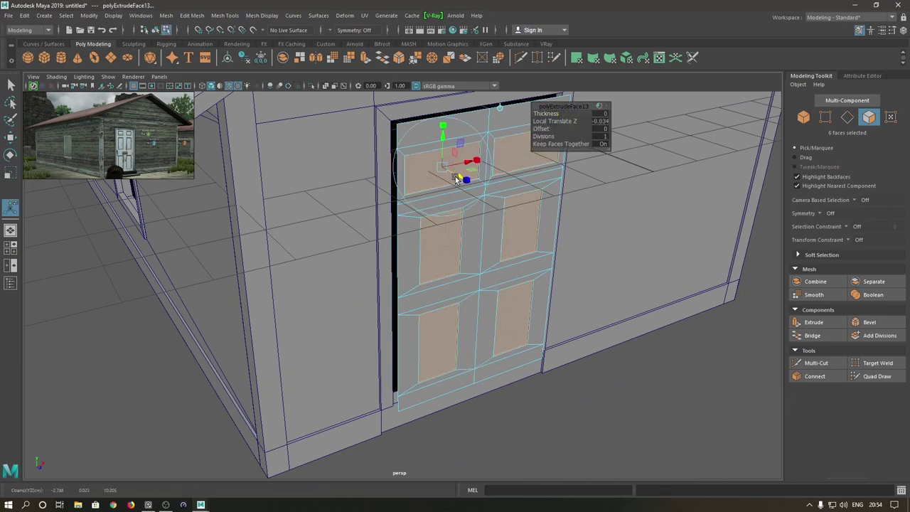
pyautogui.press('r')
pyautogui.hotkey('ctrl', 'z')
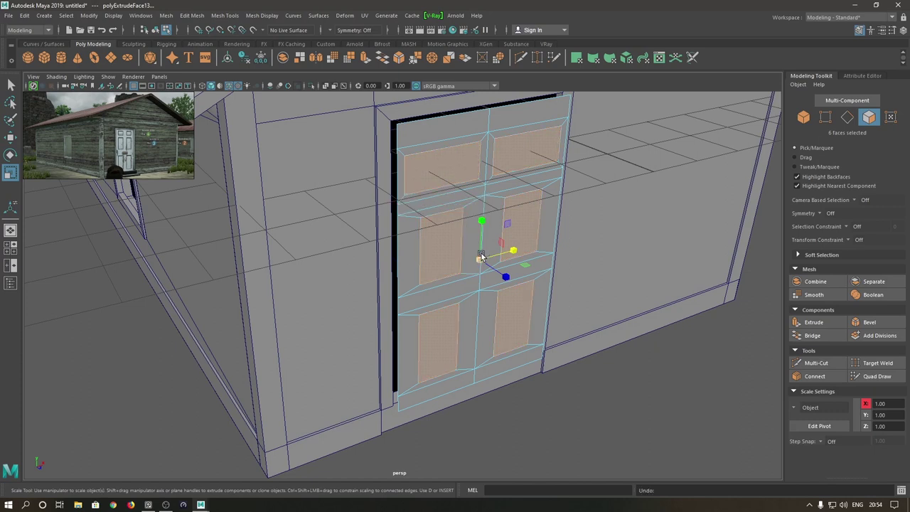
pyautogui.hotkey('ctrl', 'z')
pyautogui.hotkey('ctrl', 'e')
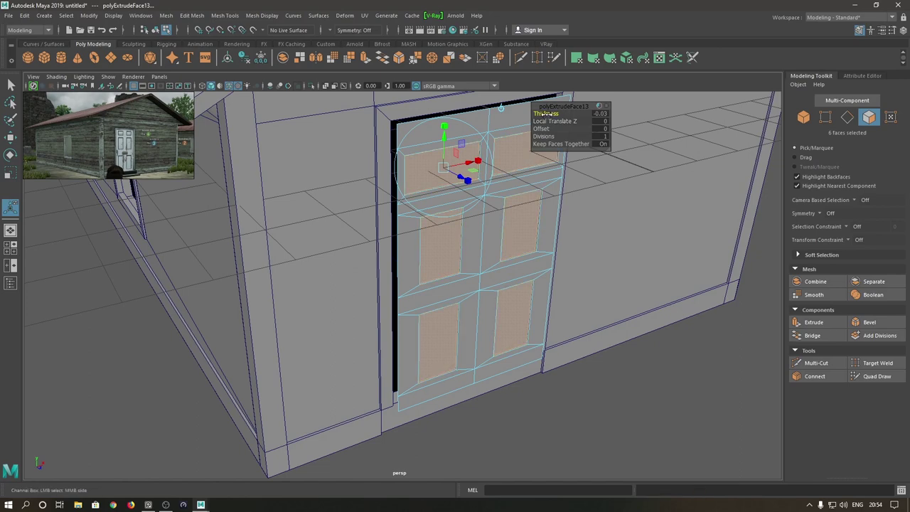
pyautogui.scroll(5, 517, 216)
pyautogui.scroll(-2, 488, 220)
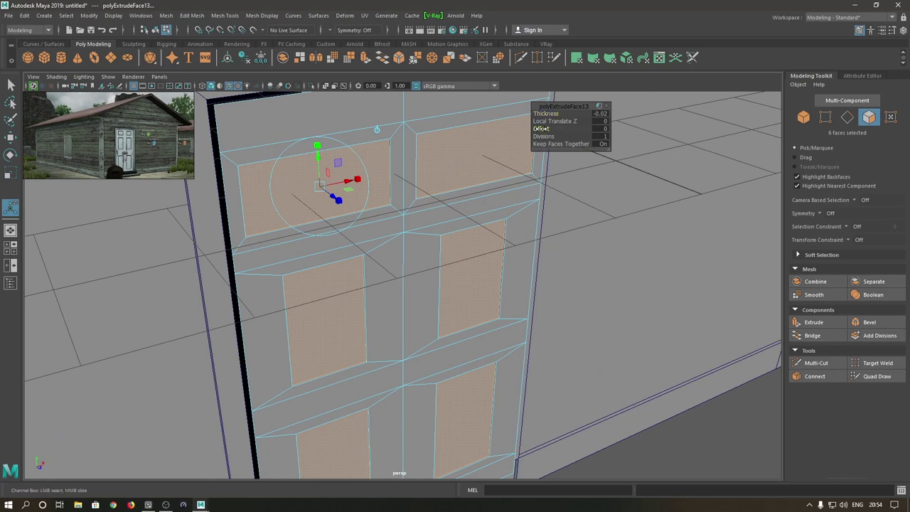
pyautogui.moveTo(542, 128); pyautogui.dragTo(541, 128, button='middle')
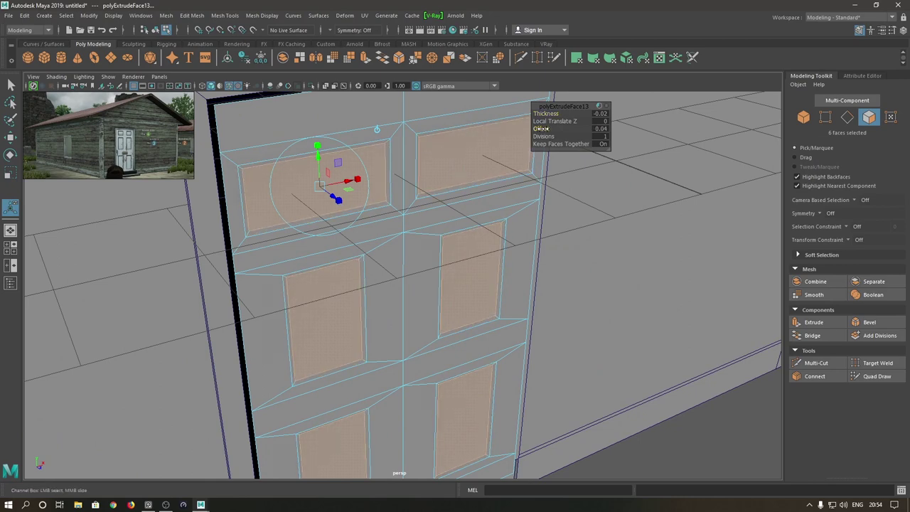
# Step: Return the door to Object Mode and view it from an angle
pyautogui.keyDown('alt'); pyautogui.moveTo(542, 128); pyautogui.dragTo(463, 177); pyautogui.keyUp('alt')
pyautogui.keyDown('alt'); pyautogui.moveTo(465, 249); pyautogui.dragTo(463, 248); pyautogui.keyUp('alt')
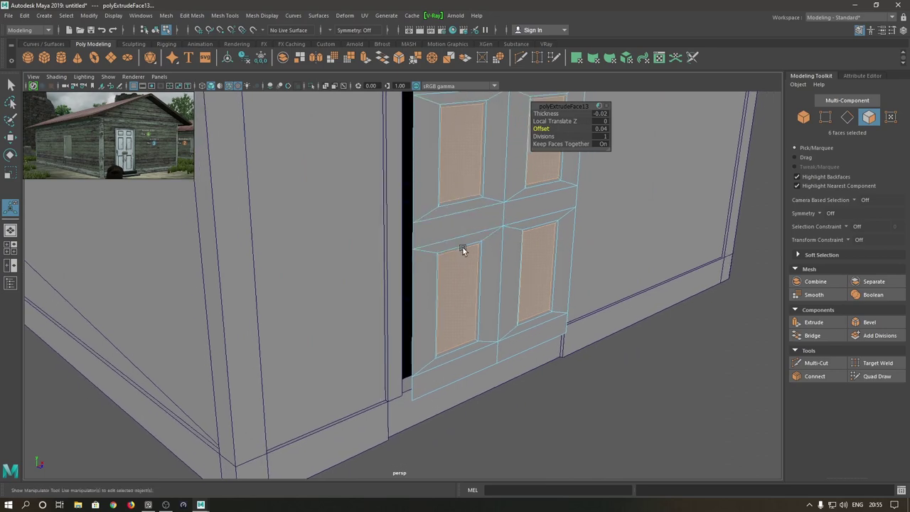
pyautogui.press('w')
pyautogui.moveTo(500, 175); pyautogui.dragTo(545, 160, button='right')
pyautogui.moveTo(544, 161)
pyautogui.keyDown('alt'); pyautogui.mouseDown()
pyautogui.moveTo(506, 238)
pyautogui.moveTo(470, 222)
pyautogui.mouseUp(); pyautogui.keyUp('alt')
pyautogui.moveTo(470, 157); pyautogui.dragTo(470, 143, button='right')
# Step: Extrude the door's 18 border edges back toward the wall, then nudge the door along Z
pyautogui.doubleClick(470, 143)
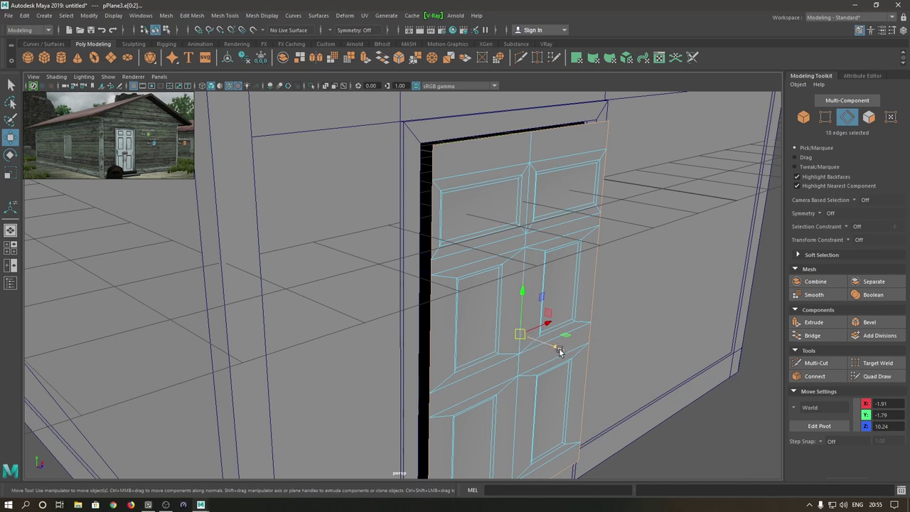
pyautogui.keyDown('shift'); pyautogui.moveTo(559, 348); pyautogui.dragTo(553, 349); pyautogui.keyUp('shift')
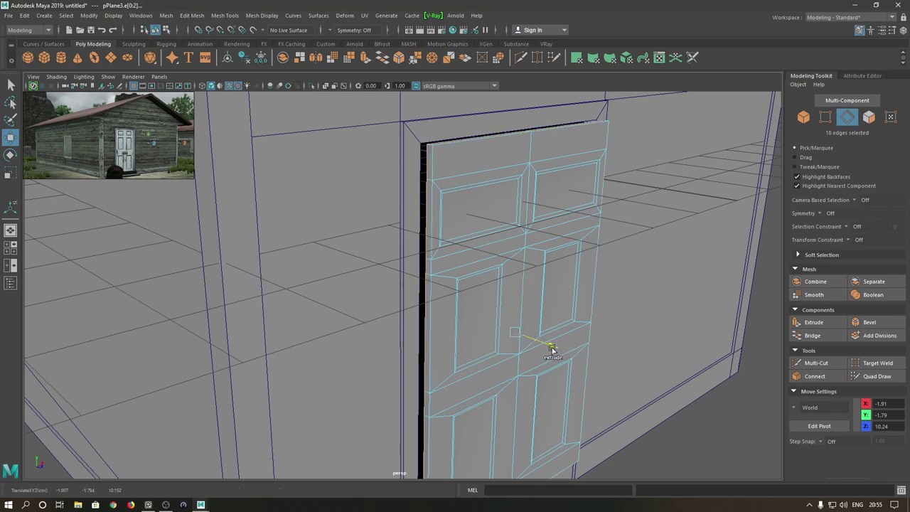
pyautogui.rightClick(517, 242)
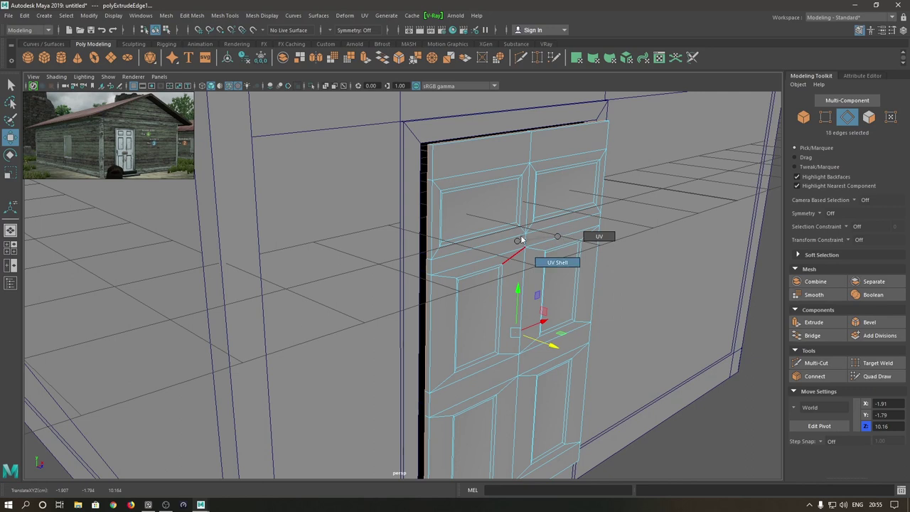
pyautogui.moveTo(517, 242); pyautogui.dragTo(546, 227, button='right')
pyautogui.moveTo(552, 347); pyautogui.dragTo(541, 348)
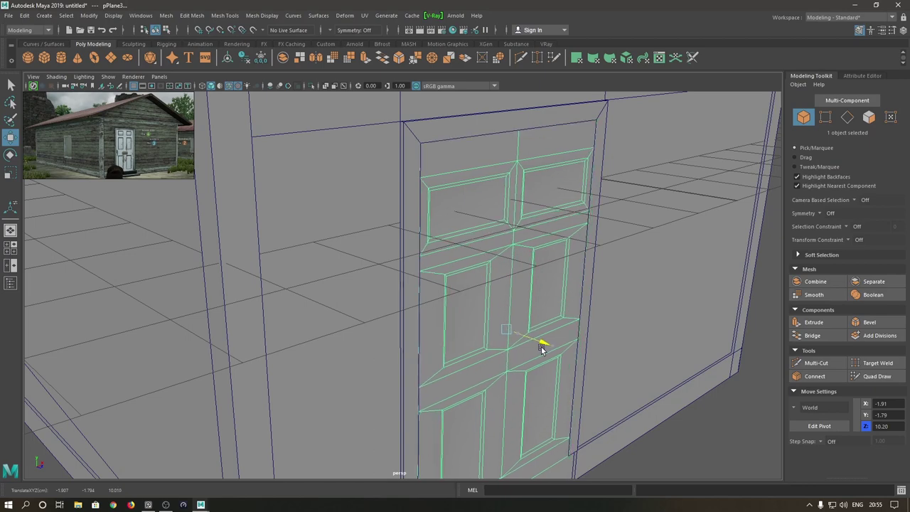
pyautogui.scroll(-3, 540, 349)
# Step: Orbit around the house and select the door on the front wall
pyautogui.click(702, 460)
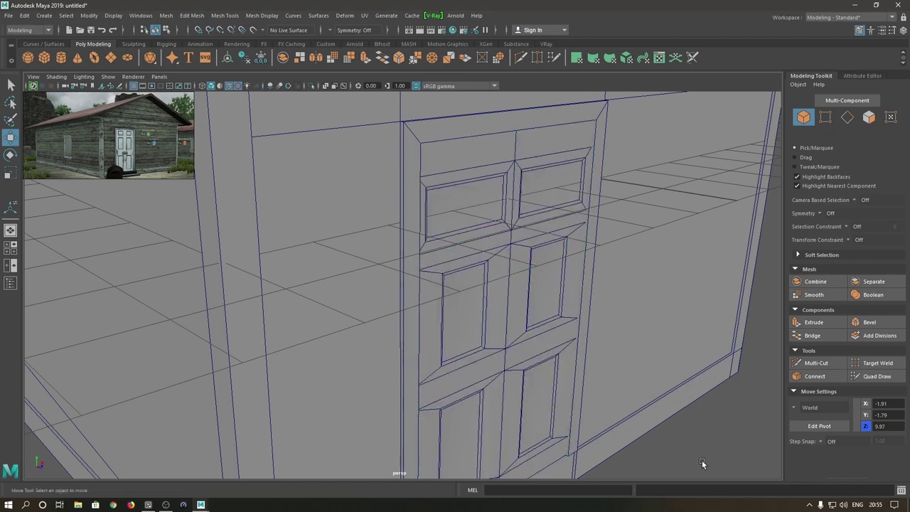
pyautogui.keyDown('alt'); pyautogui.moveTo(702, 460); pyautogui.dragTo(607, 308); pyautogui.keyUp('alt')
pyautogui.keyDown('alt'); pyautogui.moveTo(312, 73); pyautogui.dragTo(235, 95); pyautogui.keyUp('alt')
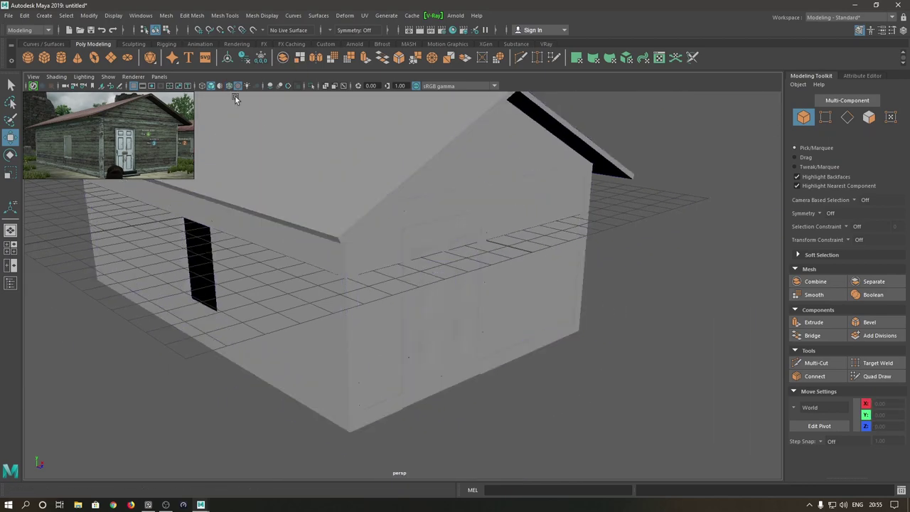
pyautogui.keyDown('alt'); pyautogui.moveTo(234, 96); pyautogui.dragTo(390, 288, button='right'); pyautogui.keyUp('alt')
pyautogui.moveTo(390, 288)
pyautogui.keyDown('alt'); pyautogui.mouseDown()
pyautogui.moveTo(420, 243)
pyautogui.moveTo(474, 243)
pyautogui.mouseUp(); pyautogui.keyUp('alt')
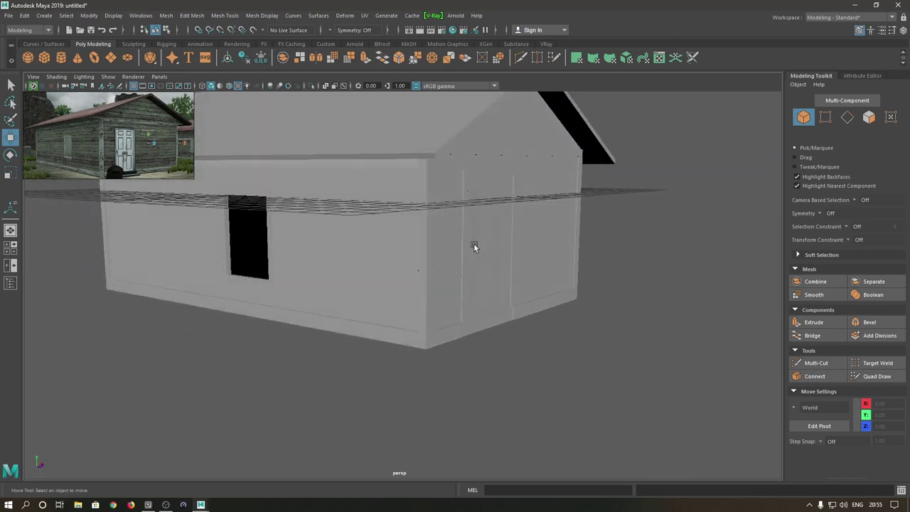
pyautogui.keyDown('alt'); pyautogui.moveTo(473, 243); pyautogui.dragTo(541, 309, button='right'); pyautogui.keyUp('alt')
pyautogui.moveTo(541, 308)
pyautogui.keyDown('alt'); pyautogui.mouseDown()
pyautogui.moveTo(413, 297)
pyautogui.moveTo(398, 312)
pyautogui.mouseUp(); pyautogui.keyUp('alt')
pyautogui.click(398, 313)
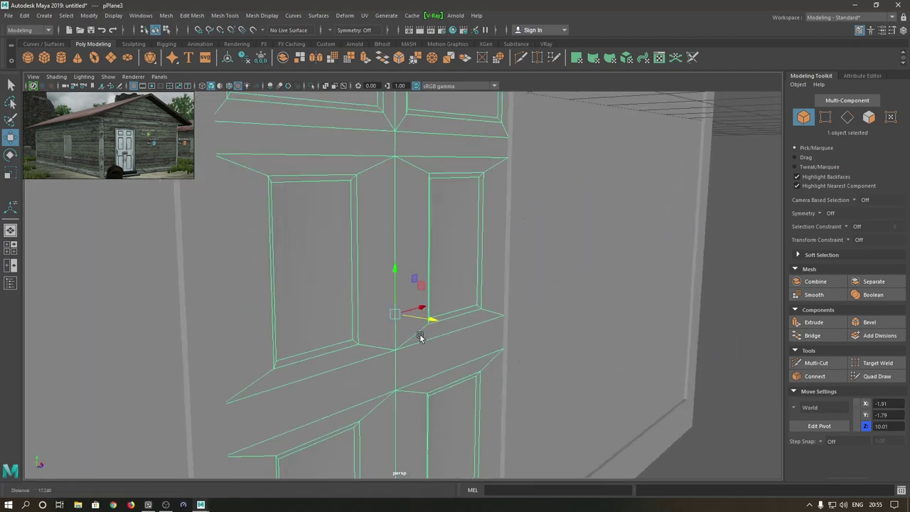
pyautogui.scroll(2, 416, 340)
# Step: Undo the door's last move to restore the six panel face selection
pyautogui.hotkey('ctrl', 'z')
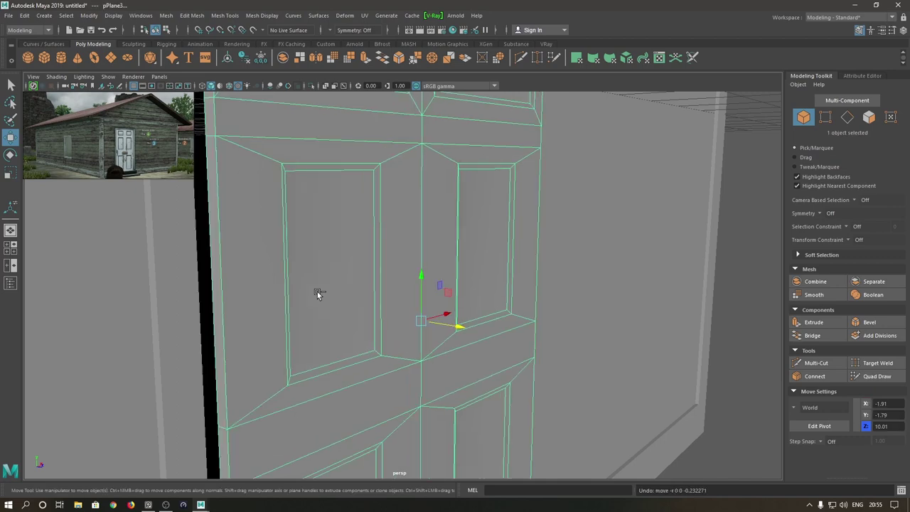
pyautogui.hotkey('ctrl', 'z')
pyautogui.hotkey('ctrl', 'z')
pyautogui.hotkey('ctrl', 'z')
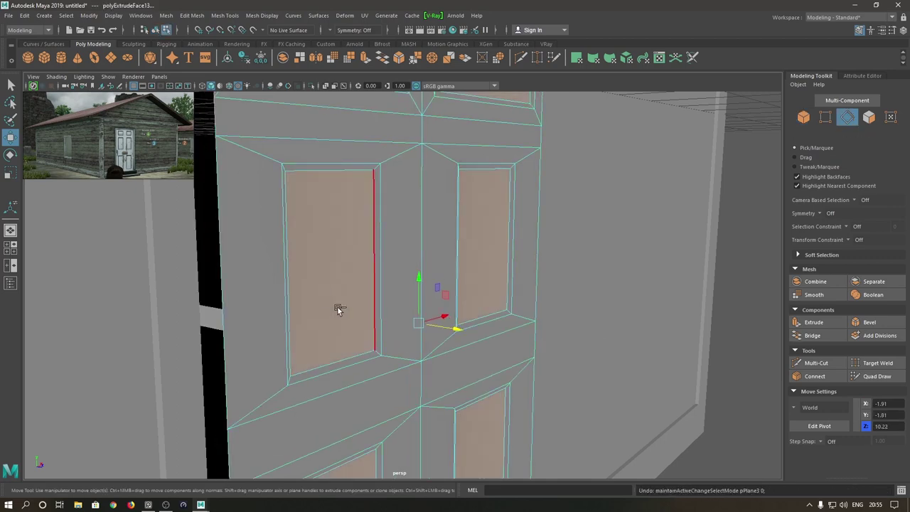
pyautogui.hotkey('ctrl', 'z')
pyautogui.hotkey('ctrl', 'z')
pyautogui.hotkey('ctrl', 'z')
pyautogui.keyDown('shift'); pyautogui.click(339, 307); pyautogui.keyUp('shift')
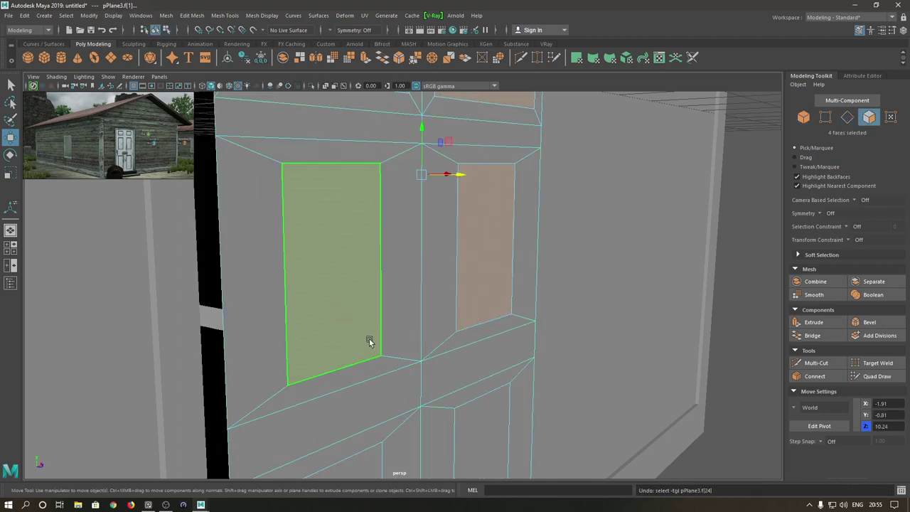
pyautogui.scroll(-3, 370, 339)
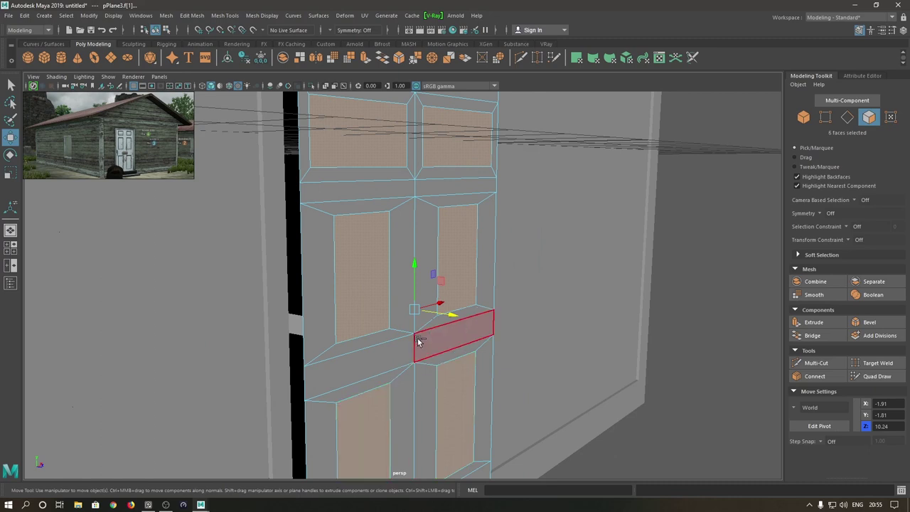
# Step: Extrude the panels again with Offset 0.05 and Thickness -0.01, then return to Object Mode
pyautogui.hotkey('ctrl', 'e')
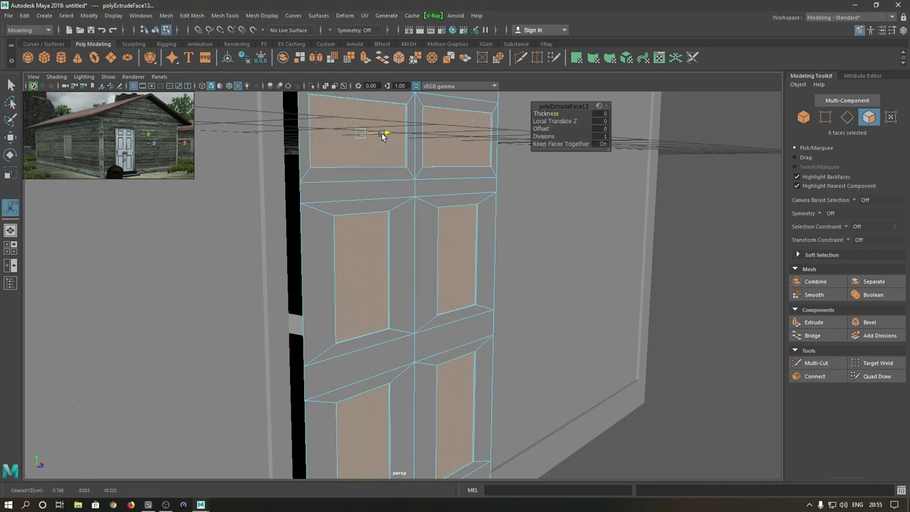
pyautogui.press('w')
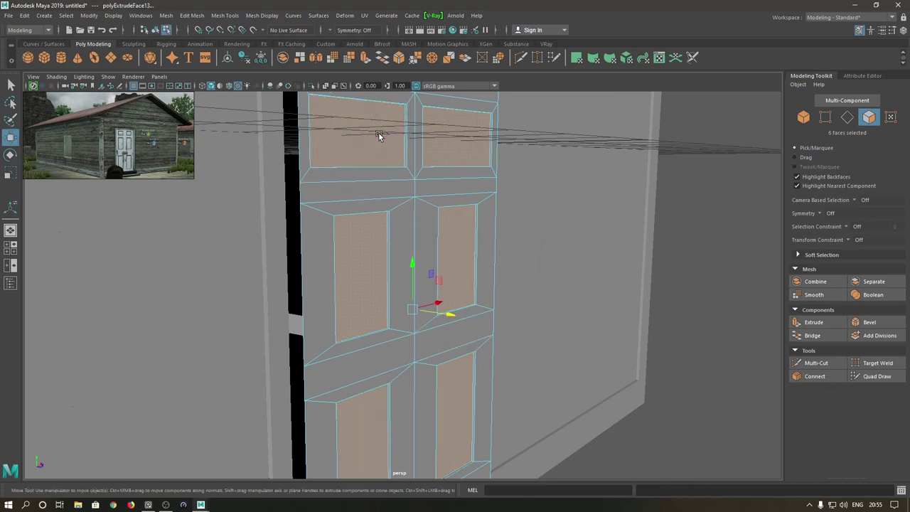
pyautogui.hotkey('ctrl', 'e')
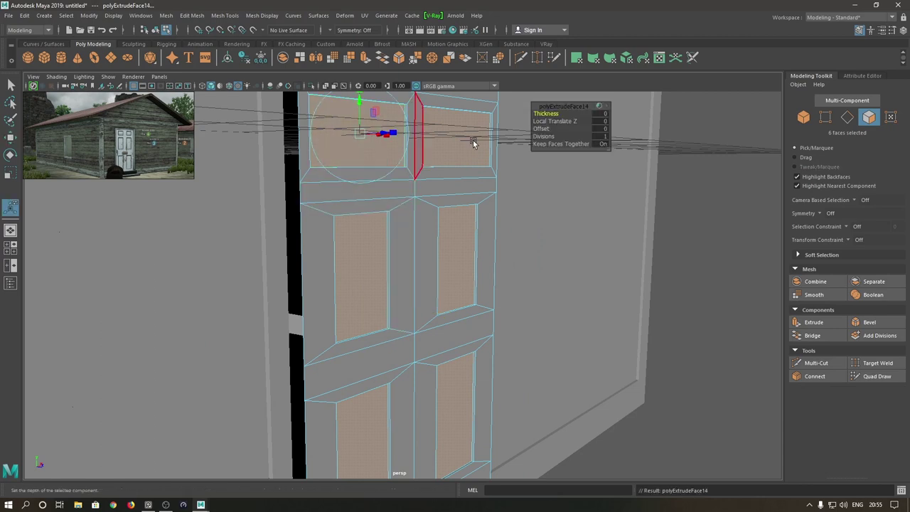
pyautogui.moveTo(541, 128); pyautogui.dragTo(541, 128)
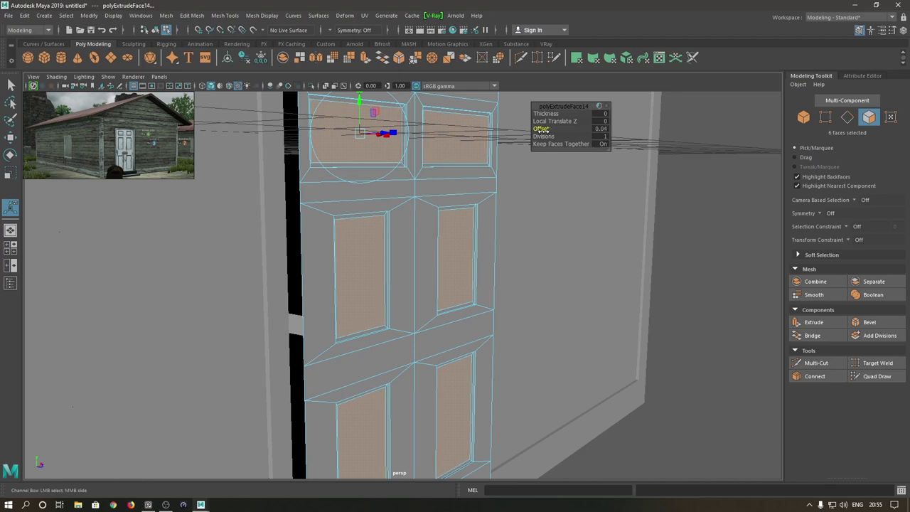
pyautogui.moveTo(542, 133)
pyautogui.mouseDown()
pyautogui.moveTo(522, 149)
pyautogui.moveTo(544, 128)
pyautogui.mouseUp()
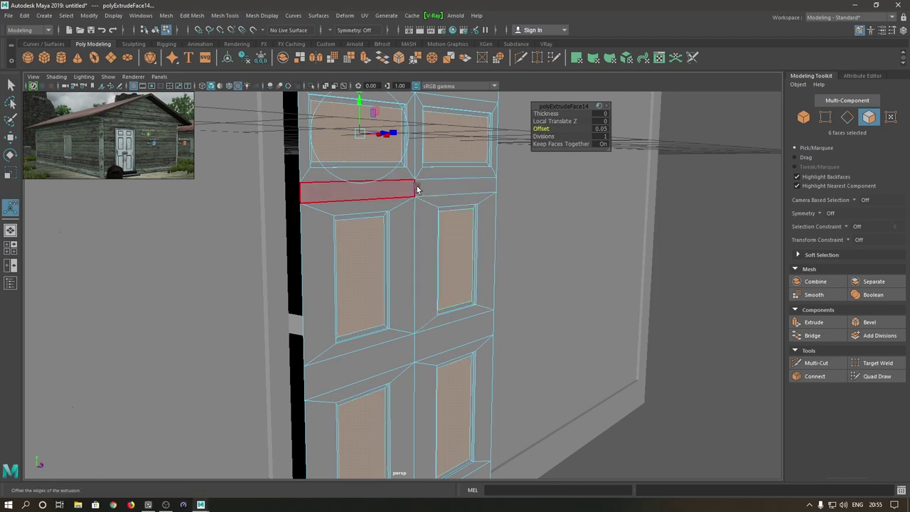
pyautogui.moveTo(542, 114); pyautogui.dragTo(543, 120)
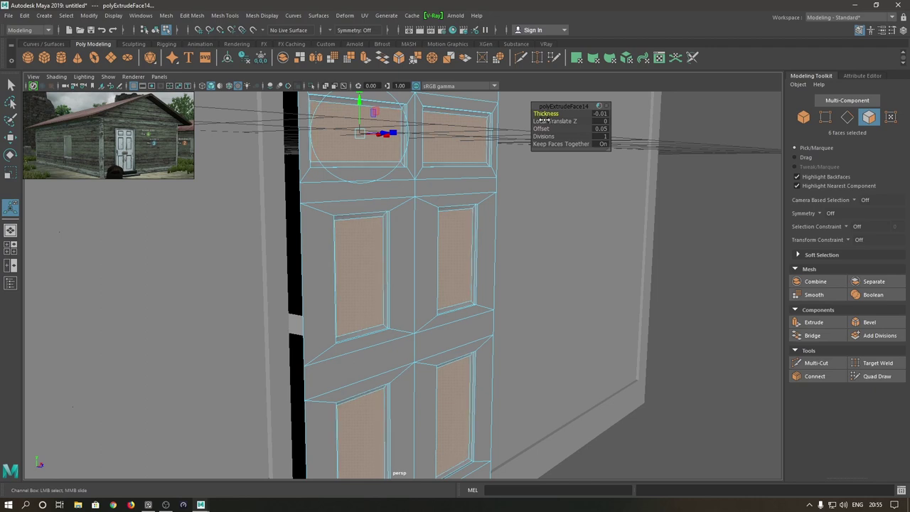
pyautogui.press('w')
pyautogui.moveTo(372, 207)
pyautogui.mouseDown(button='right')
pyautogui.moveTo(416, 213)
pyautogui.moveTo(382, 159)
pyautogui.mouseUp(button='right')
# Step: Extrude the door's border edge loop back and push the door to Z 9.95 in the doorway
pyautogui.scroll(-3, 366, 148)
pyautogui.doubleClick(362, 138)
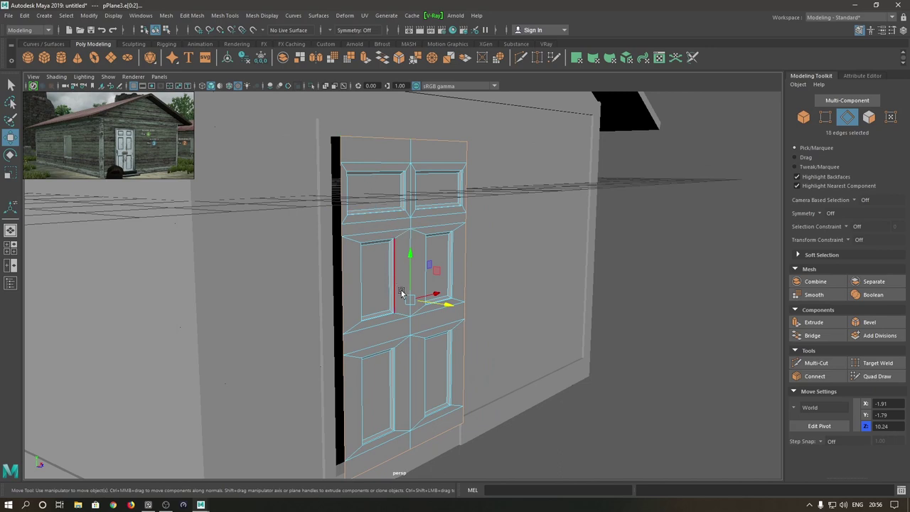
pyautogui.keyDown('shift'); pyautogui.moveTo(448, 306); pyautogui.dragTo(442, 307); pyautogui.keyUp('shift')
pyautogui.moveTo(437, 212); pyautogui.dragTo(467, 190, button='right')
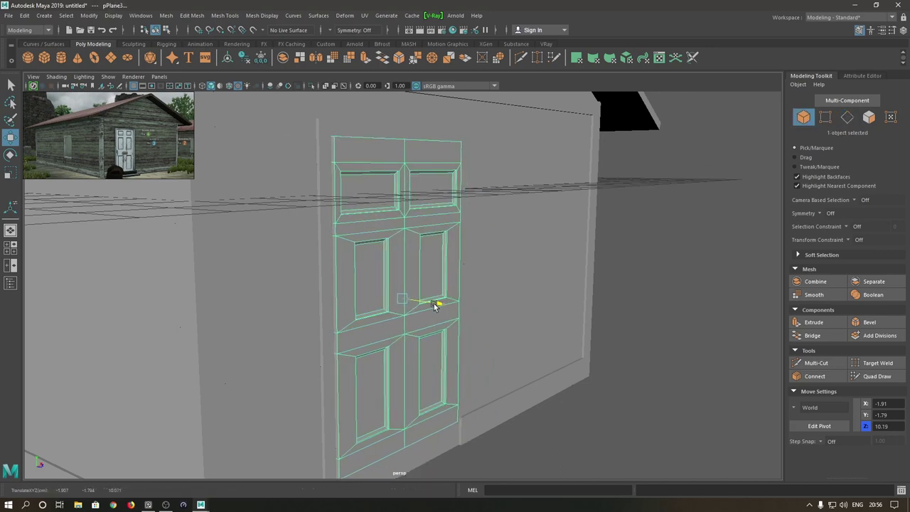
pyautogui.moveTo(435, 306); pyautogui.dragTo(429, 305)
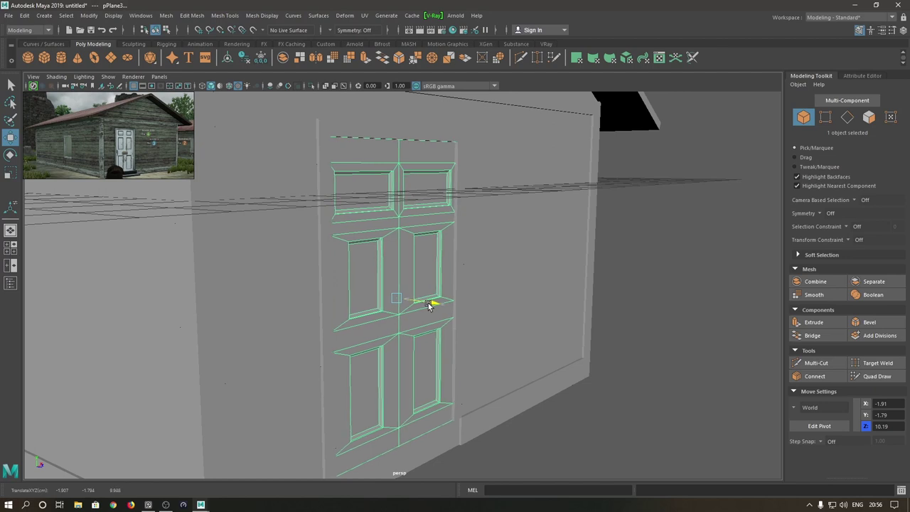
pyautogui.moveTo(434, 307); pyautogui.dragTo(431, 307)
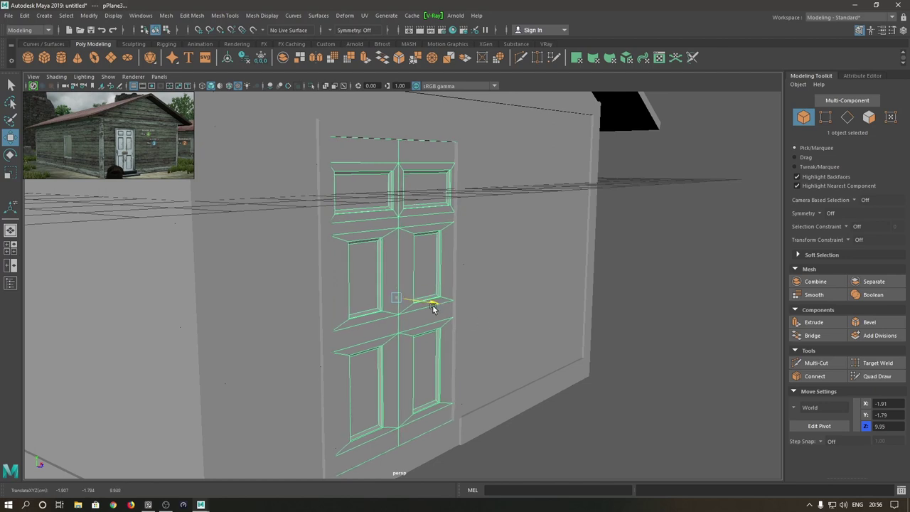
pyautogui.click(688, 279)
pyautogui.moveTo(687, 278)
pyautogui.keyDown('alt'); pyautogui.mouseDown()
pyautogui.moveTo(634, 224)
pyautogui.moveTo(481, 305)
pyautogui.moveTo(411, 268)
pyautogui.moveTo(455, 263)
pyautogui.moveTo(526, 301)
pyautogui.moveTo(476, 300)
pyautogui.mouseUp(); pyautogui.keyUp('alt')
pyautogui.keyDown('alt'); pyautogui.moveTo(476, 301); pyautogui.dragTo(470, 363, button='right'); pyautogui.keyUp('alt')
# Step: Show mesh edges over the shaded model and orbit to face the cabin's front wall
pyautogui.keyDown('alt'); pyautogui.moveTo(470, 364); pyautogui.dragTo(509, 316, button='middle'); pyautogui.keyUp('alt')
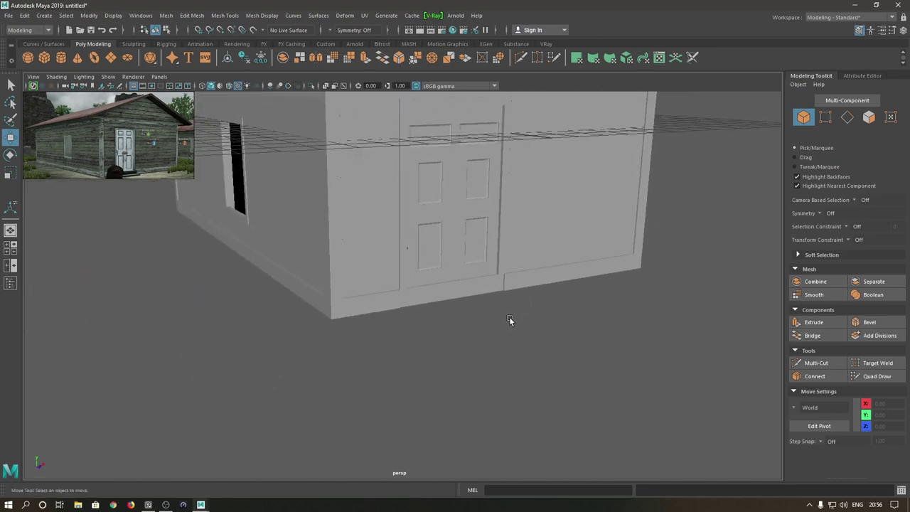
pyautogui.click(229, 86)
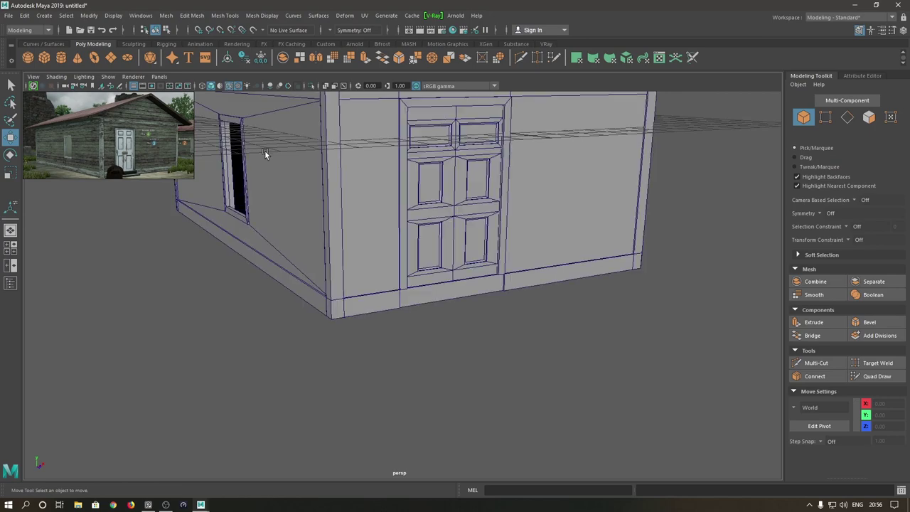
pyautogui.moveTo(265, 150)
pyautogui.keyDown('alt'); pyautogui.mouseDown()
pyautogui.moveTo(339, 261)
pyautogui.moveTo(378, 290)
pyautogui.moveTo(406, 365)
pyautogui.mouseUp(); pyautogui.keyUp('alt')
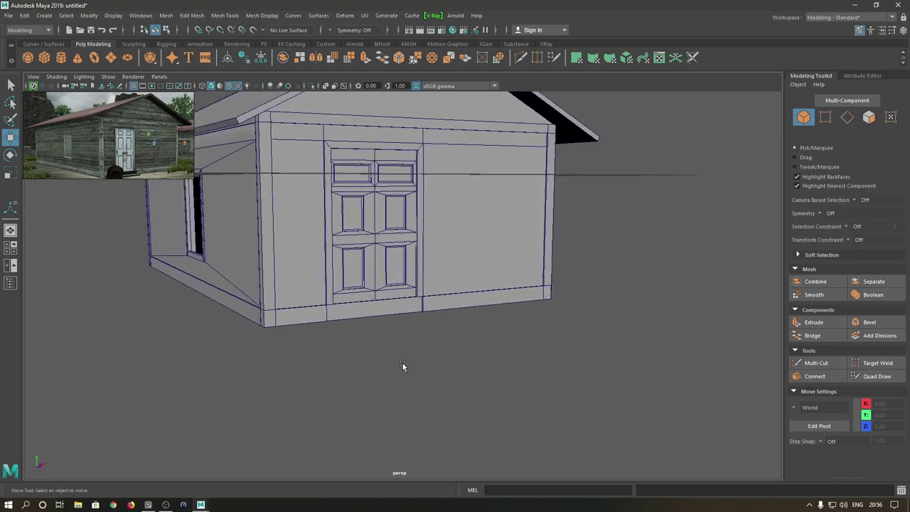
pyautogui.keyDown('shift'); pyautogui.moveTo(405, 307); pyautogui.dragTo(403, 339, button='right'); pyautogui.keyUp('shift')
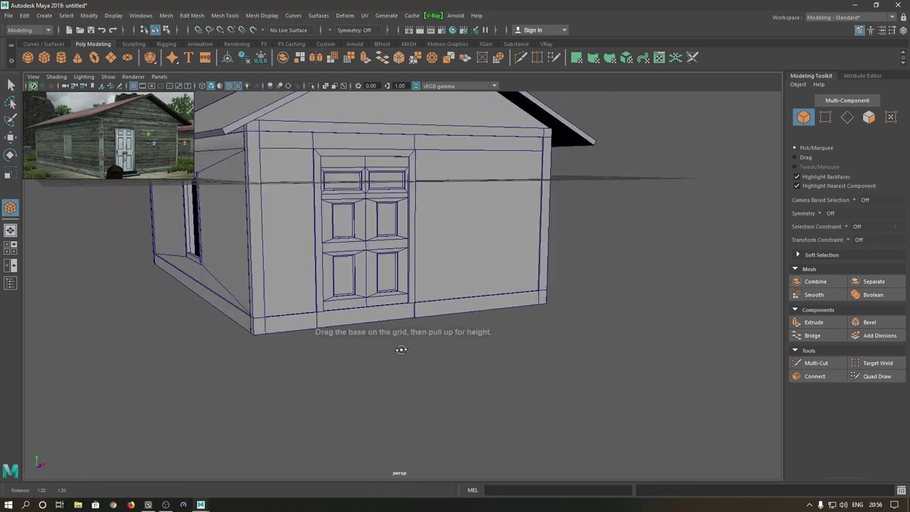
# Step: Create a new polygon cube and move it down and forward to sit below the door
pyautogui.press('space')
pyautogui.moveTo(356, 294); pyautogui.dragTo(355, 372)
pyautogui.keyDown('alt'); pyautogui.moveTo(401, 391); pyautogui.dragTo(406, 331, button='middle'); pyautogui.keyUp('alt')
pyautogui.press('w')
pyautogui.moveTo(405, 307)
pyautogui.keyDown('shift'); pyautogui.mouseDown(button='right')
pyautogui.moveTo(413, 476)
pyautogui.moveTo(404, 482)
pyautogui.moveTo(409, 332)
pyautogui.mouseUp(button='right'); pyautogui.keyUp('shift')
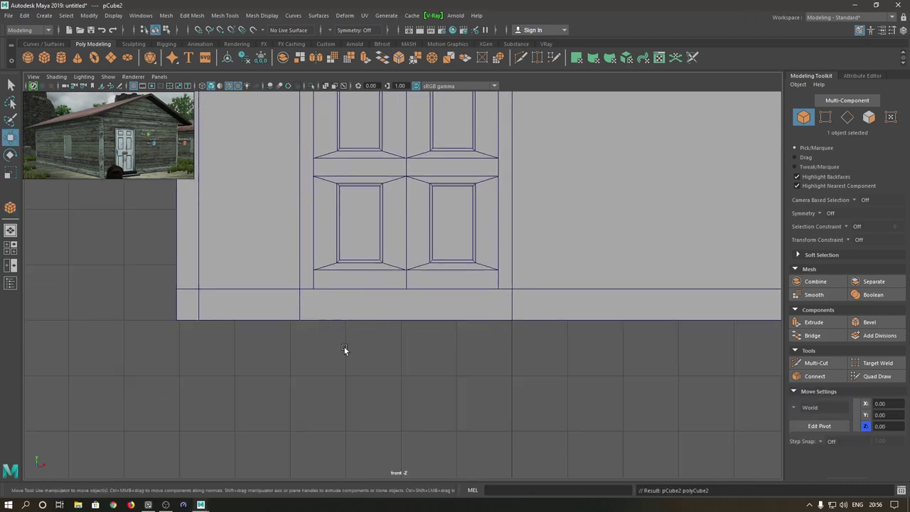
pyautogui.scroll(-4, 416, 281)
pyautogui.moveTo(459, 171)
pyautogui.mouseDown()
pyautogui.moveTo(388, 302)
pyautogui.moveTo(382, 261)
pyautogui.moveTo(357, 358)
pyautogui.mouseUp()
pyautogui.moveTo(284, 332); pyautogui.dragTo(396, 497)
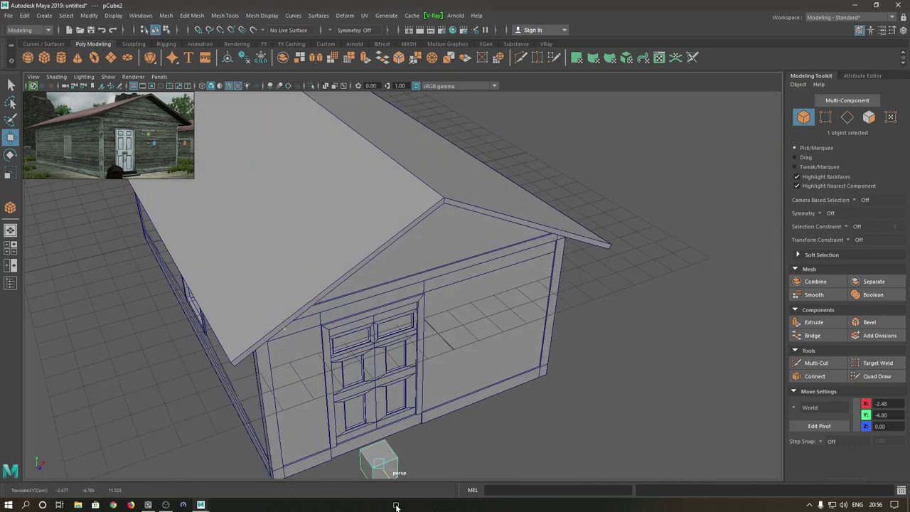
pyautogui.moveTo(376, 366); pyautogui.dragTo(376, 398)
pyautogui.keyDown('alt'); pyautogui.moveTo(426, 362); pyautogui.dragTo(535, 509, button='right'); pyautogui.keyUp('alt')
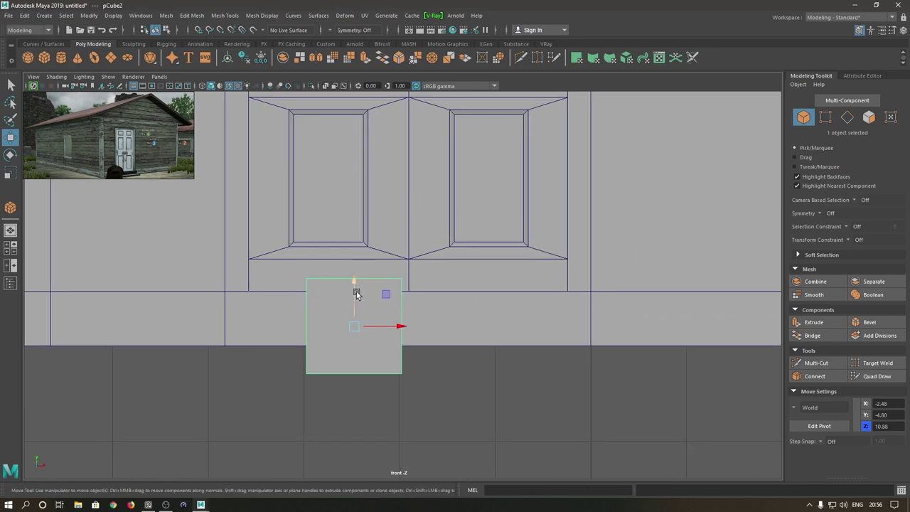
pyautogui.moveTo(354, 329); pyautogui.dragTo(273, 339)
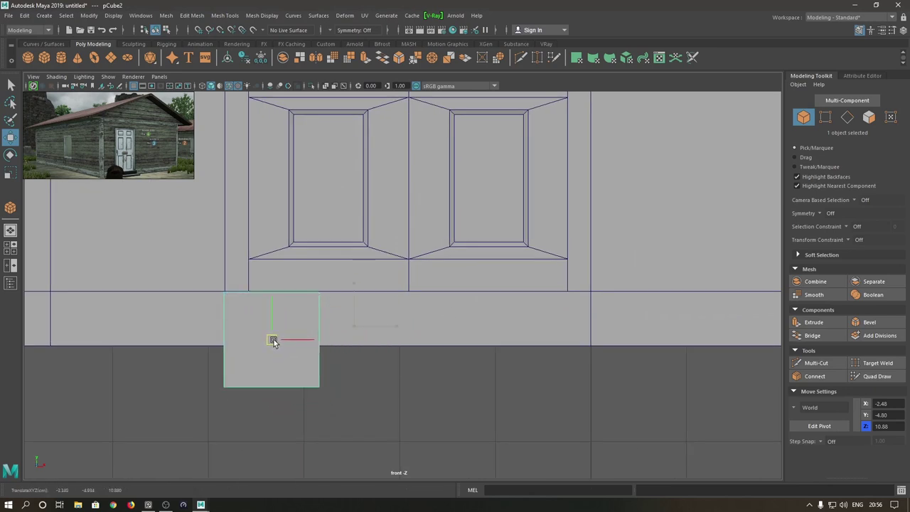
# Step: In vertex mode, widen the box rightward past the door and raise its bottom to the wall's base
pyautogui.press('F8')
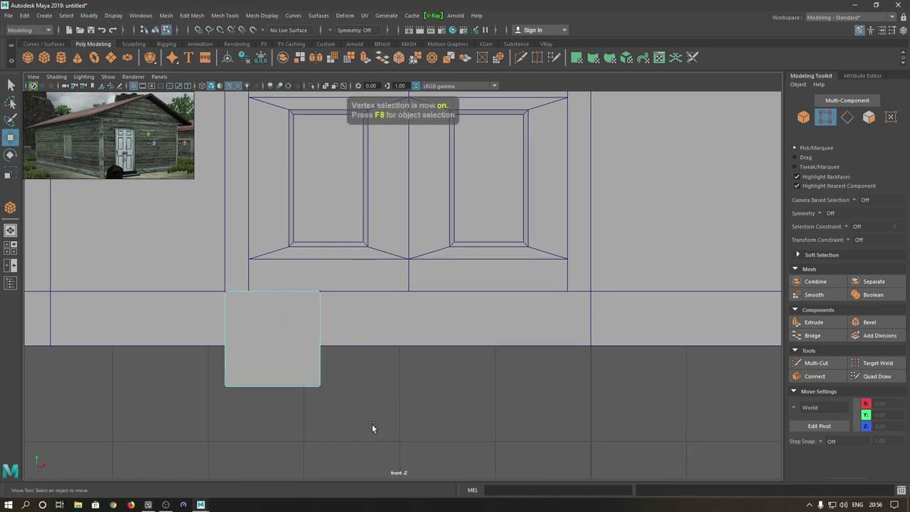
pyautogui.moveTo(372, 426); pyautogui.dragTo(348, 306)
pyautogui.click(605, 345)
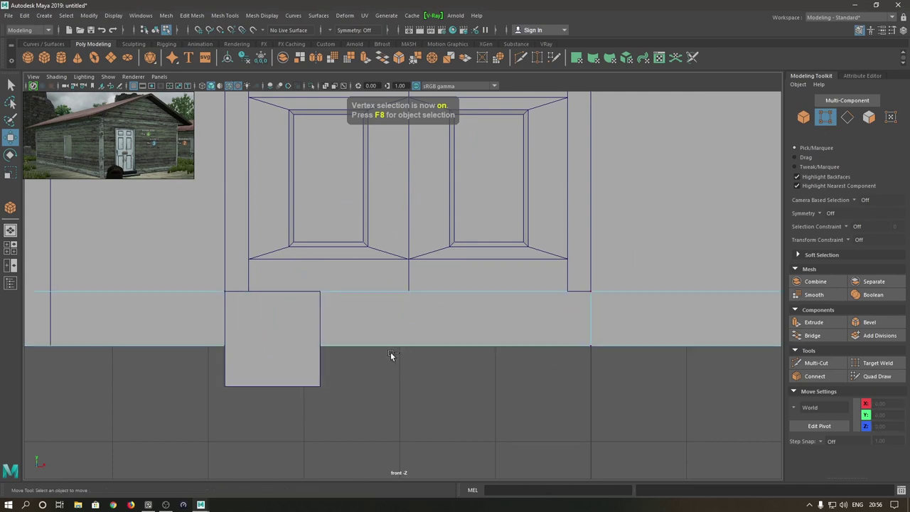
pyautogui.hotkey('ctrl', 'z')
pyautogui.moveTo(357, 341); pyautogui.dragTo(630, 348)
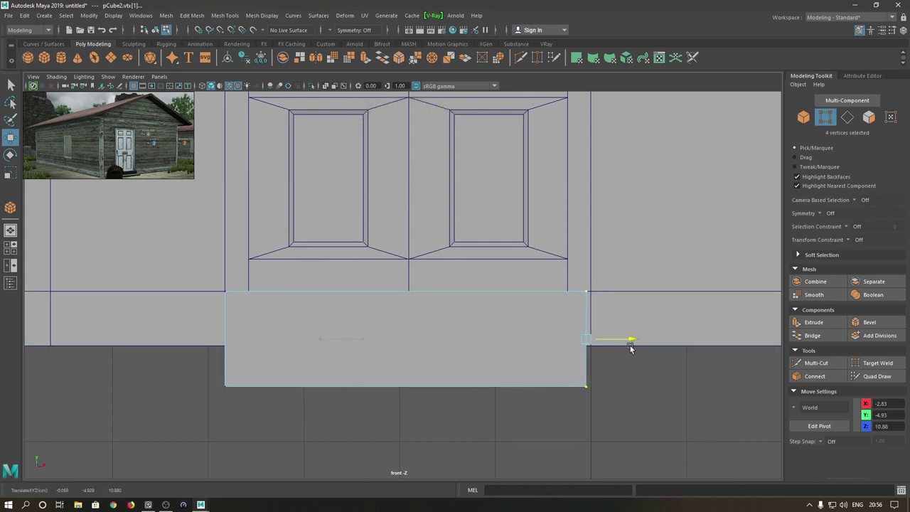
pyautogui.moveTo(632, 419); pyautogui.dragTo(121, 382)
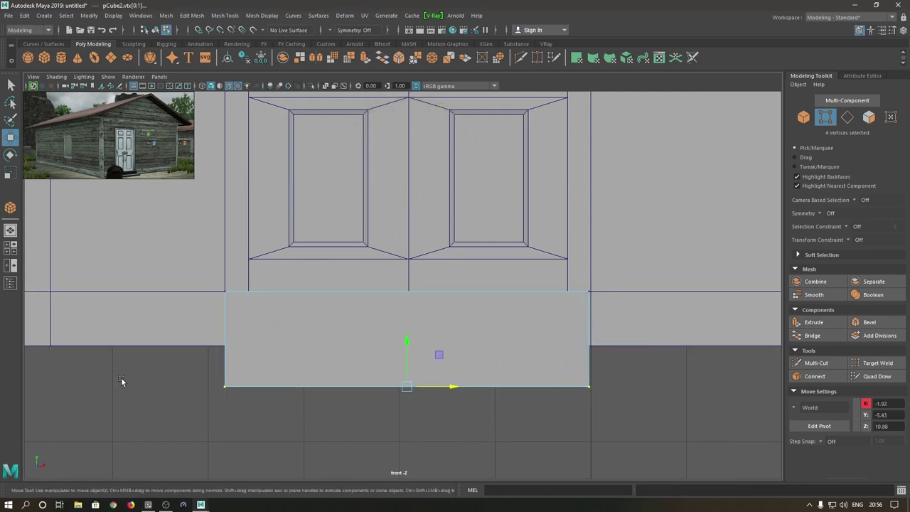
pyautogui.moveTo(653, 424); pyautogui.dragTo(489, 186)
pyautogui.moveTo(644, 343); pyautogui.dragTo(644, 342)
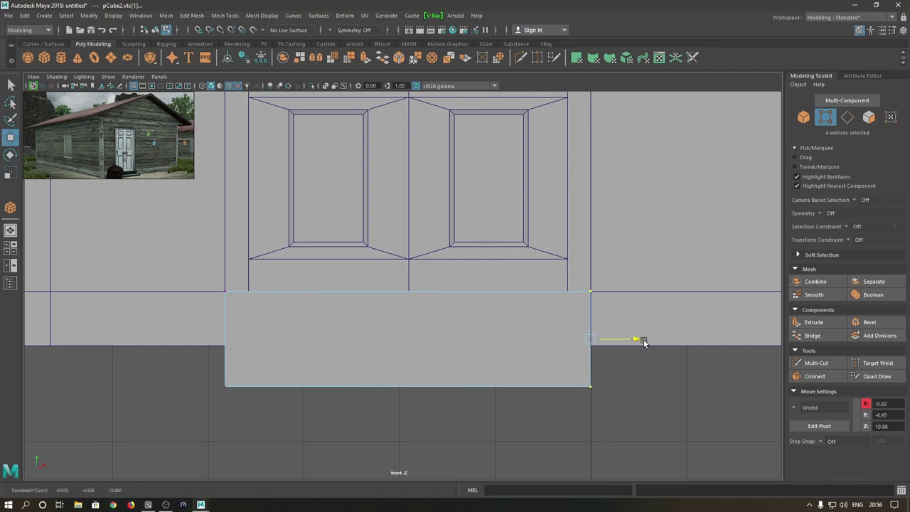
pyautogui.moveTo(624, 408); pyautogui.dragTo(41, 346)
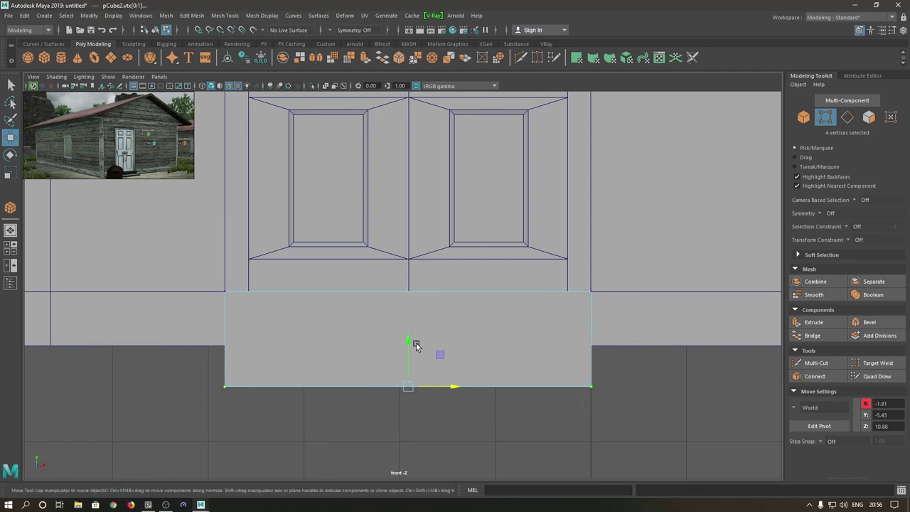
pyautogui.moveTo(416, 345); pyautogui.dragTo(411, 305)
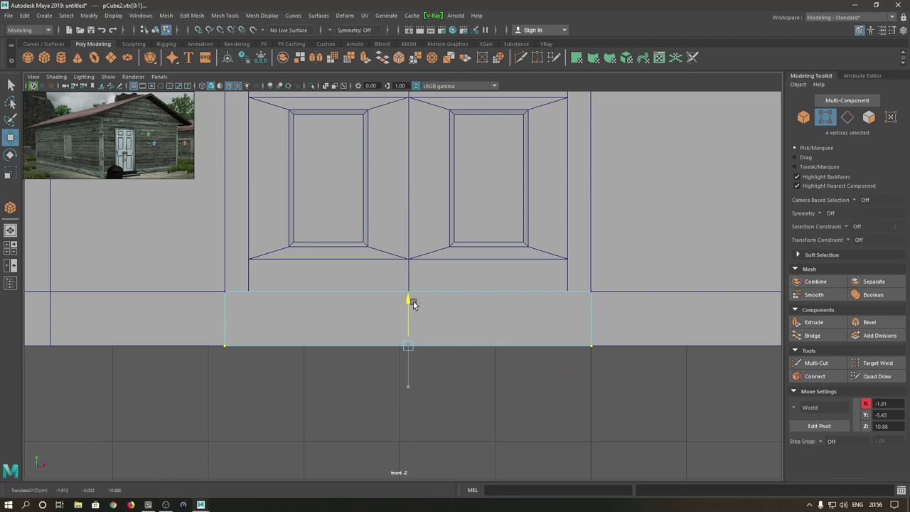
# Step: In perspective view, frame the step and slide the whole box along the front wall
pyautogui.press('space')
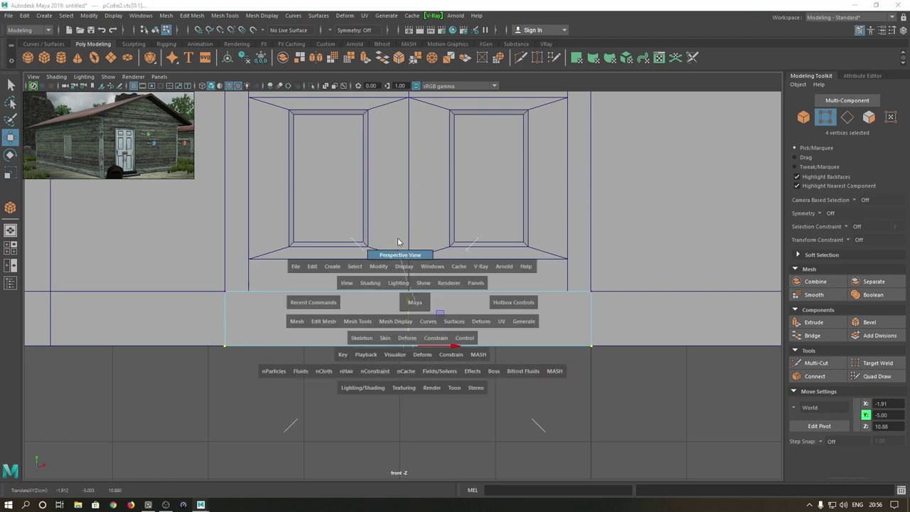
pyautogui.moveTo(396, 254); pyautogui.dragTo(409, 178)
pyautogui.press('f')
pyautogui.press('f')
pyautogui.moveTo(410, 144)
pyautogui.keyDown('alt'); pyautogui.mouseDown()
pyautogui.moveTo(346, 234)
pyautogui.moveTo(569, 166)
pyautogui.moveTo(613, 137)
pyautogui.mouseUp(); pyautogui.keyUp('alt')
pyautogui.press('F8')
pyautogui.moveTo(637, 315); pyautogui.dragTo(583, 306)
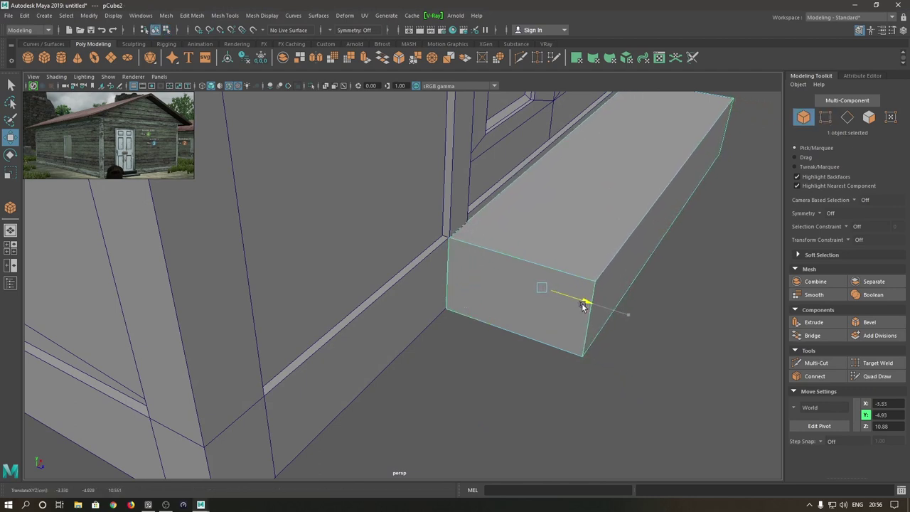
pyautogui.scroll(-3, 594, 313)
pyautogui.keyDown('alt'); pyautogui.moveTo(584, 289); pyautogui.dragTo(489, 289, button='middle'); pyautogui.keyUp('alt')
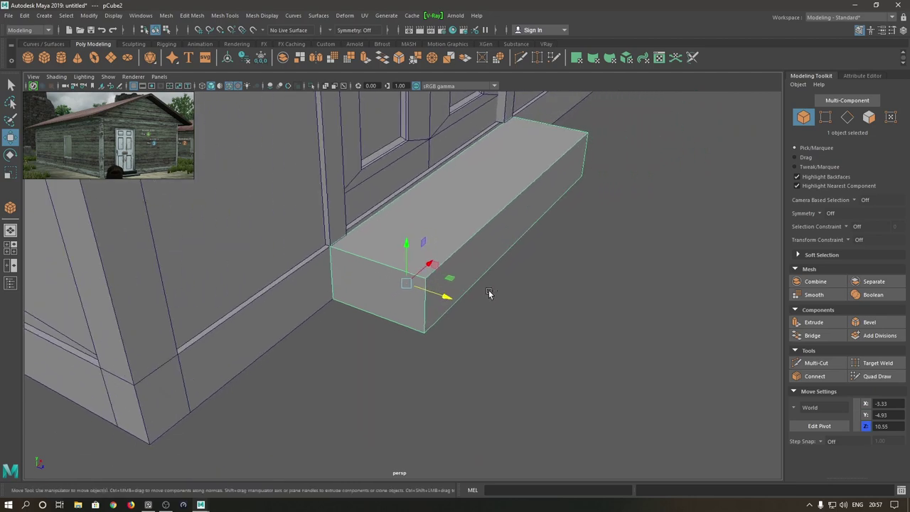
# Step: Duplicate the step, move the copy in front, and lower its top vertices for a shorter step
pyautogui.hotkey('ctrl', 'd')
pyautogui.moveTo(456, 304)
pyautogui.mouseDown()
pyautogui.moveTo(535, 328)
pyautogui.moveTo(549, 342)
pyautogui.moveTo(547, 325)
pyautogui.mouseUp()
pyautogui.press('space')
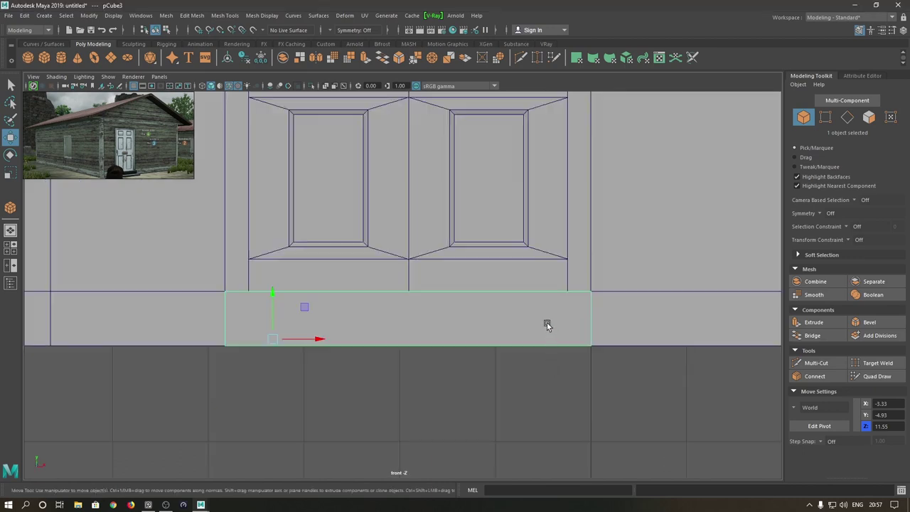
pyautogui.moveTo(374, 248); pyautogui.dragTo(331, 262, button='right')
pyautogui.moveTo(135, 260); pyautogui.dragTo(679, 318)
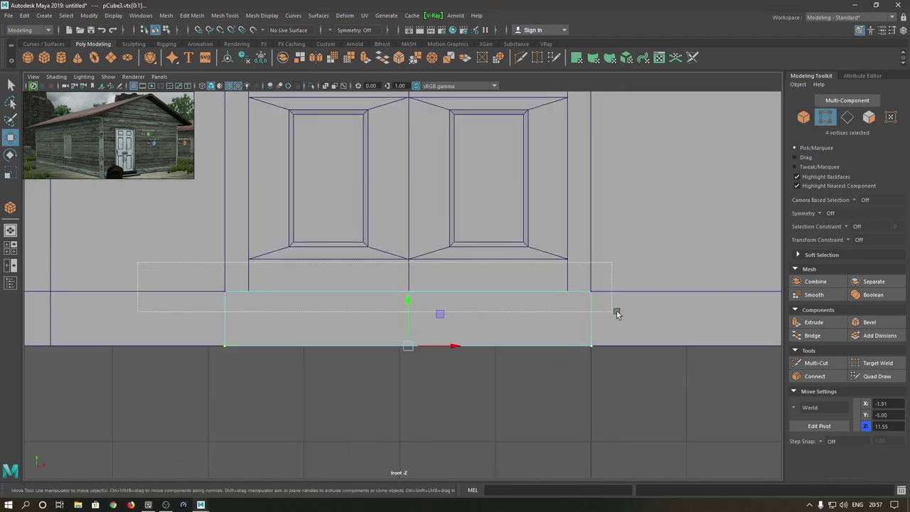
pyautogui.moveTo(406, 249)
pyautogui.mouseDown()
pyautogui.moveTo(409, 285)
pyautogui.moveTo(410, 192)
pyautogui.mouseUp()
pyautogui.press('space')
pyautogui.moveTo(489, 187); pyautogui.dragTo(525, 174, button='right')
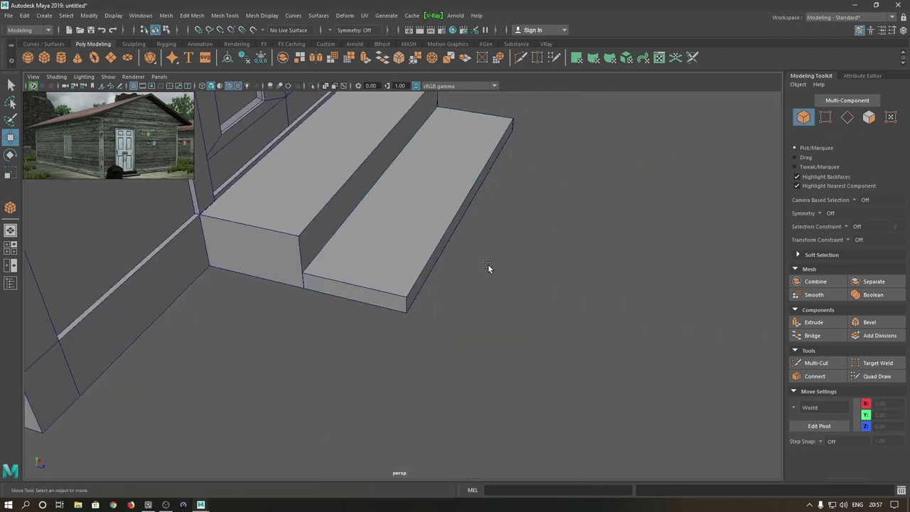
pyautogui.moveTo(524, 175)
pyautogui.keyDown('alt'); pyautogui.mouseDown()
pyautogui.moveTo(398, 196)
pyautogui.moveTo(451, 200)
pyautogui.moveTo(425, 186)
pyautogui.mouseUp(); pyautogui.keyUp('alt')
pyautogui.scroll(-3, 377, 140)
pyautogui.scroll(-5, 377, 140)
# Step: Turn off the ground grid and toggle Wireframe on Shaded off and back on
pyautogui.click(236, 86)
pyautogui.moveTo(354, 184)
pyautogui.keyDown('alt'); pyautogui.mouseDown()
pyautogui.moveTo(380, 211)
pyautogui.moveTo(416, 200)
pyautogui.moveTo(472, 292)
pyautogui.moveTo(351, 213)
pyautogui.mouseUp(); pyautogui.keyUp('alt')
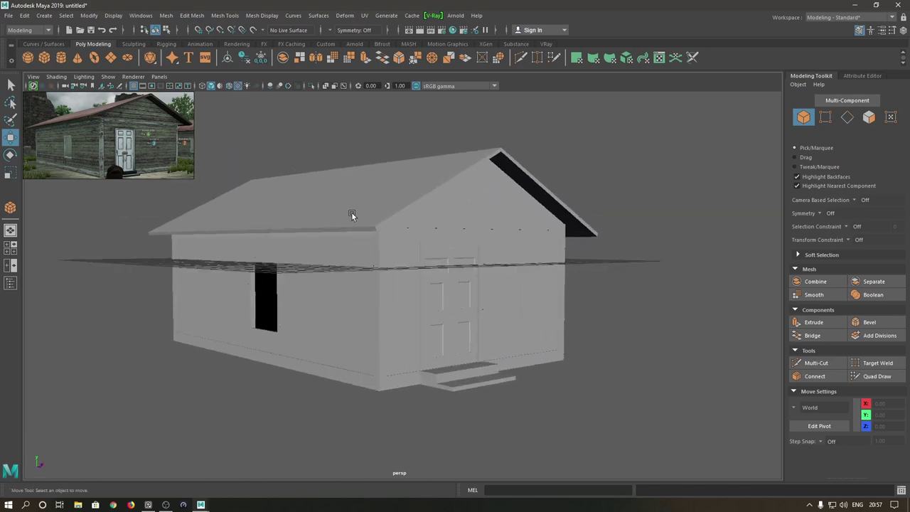
pyautogui.click(143, 86)
pyautogui.click(236, 85)
pyautogui.keyDown('alt'); pyautogui.moveTo(328, 138); pyautogui.dragTo(343, 161); pyautogui.keyUp('alt')
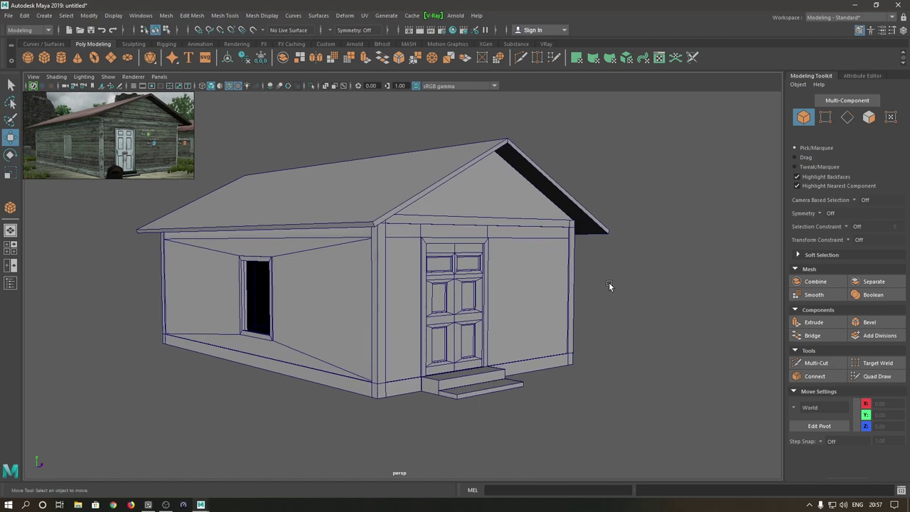
# Step: Open the Save As dialog and browse to Desktop > Work
pyautogui.hotkey('ctrl', 's')
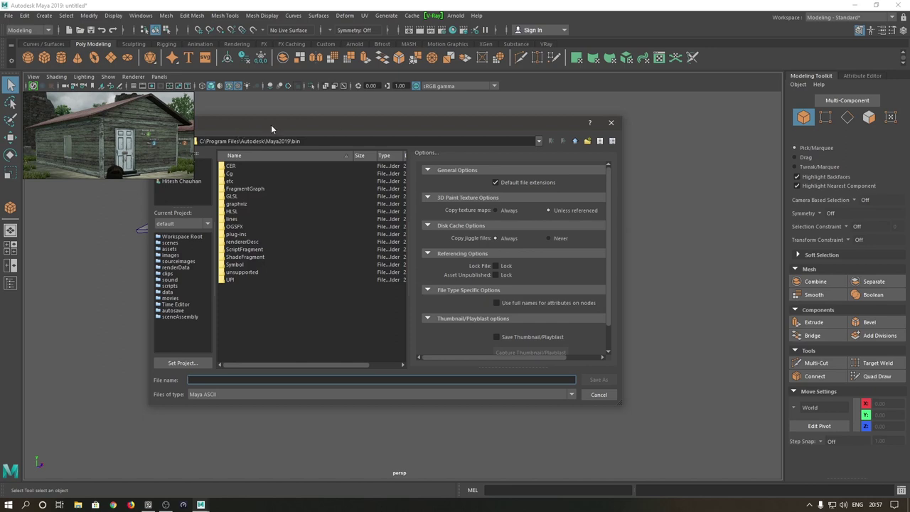
pyautogui.moveTo(270, 125); pyautogui.dragTo(379, 123)
pyautogui.click(279, 168)
pyautogui.doubleClick(340, 185)
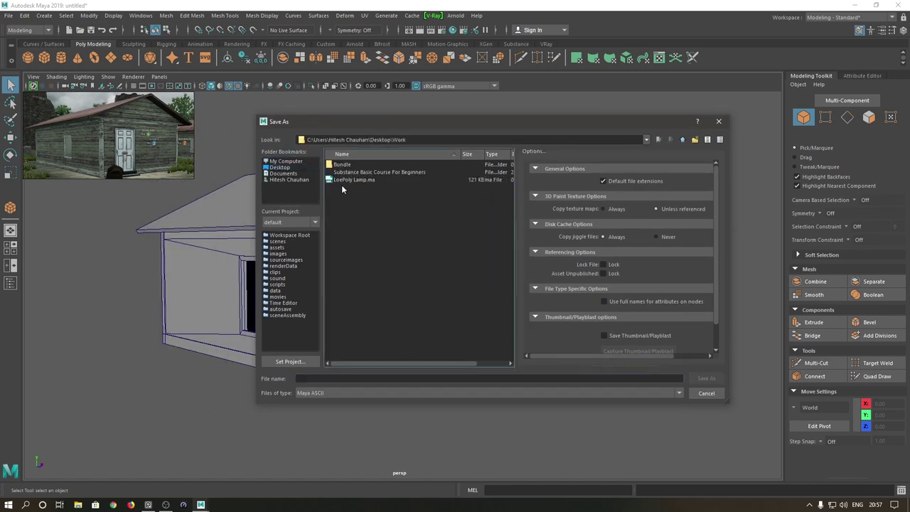
# Step: Create and open a new 'Game Environment #1' folder inside Work, then start entering the file name
pyautogui.rightClick(378, 253)
pyautogui.click(403, 271)
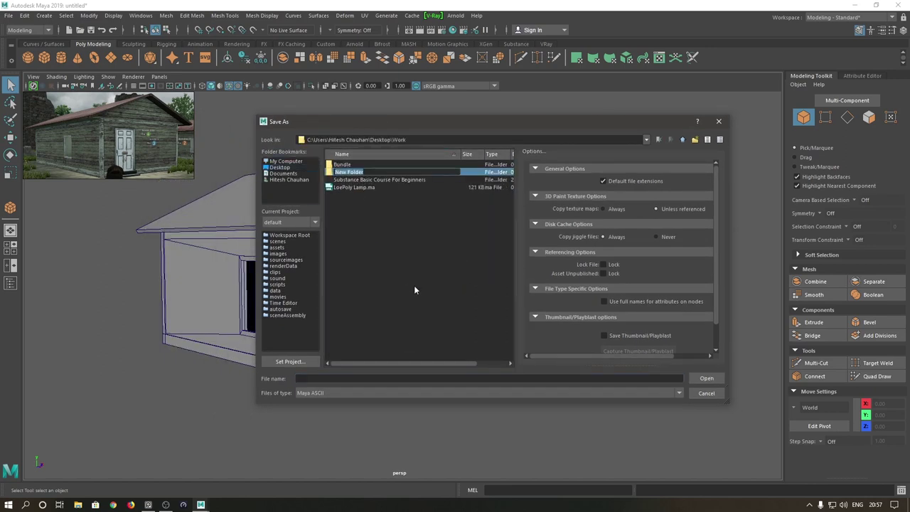
pyautogui.write('Game')
pyautogui.write(' Env')
pyautogui.write('irronmen')
pyautogui.write('t')
pyautogui.write(' #1')
pyautogui.press('Return')
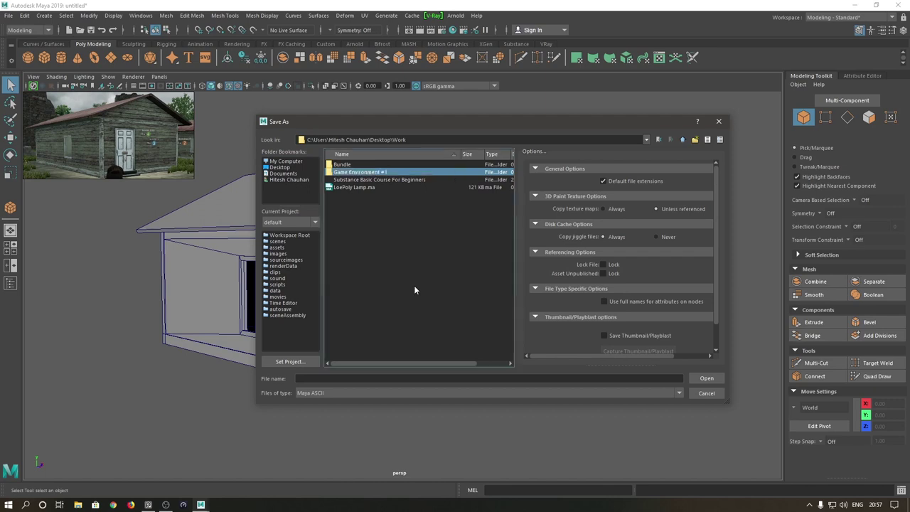
pyautogui.press('Return')
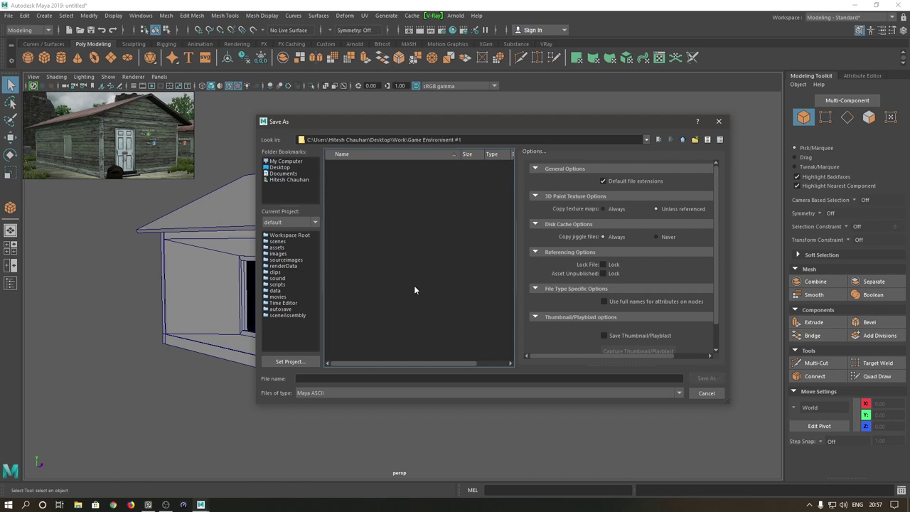
pyautogui.click(343, 379)
pyautogui.write('h')
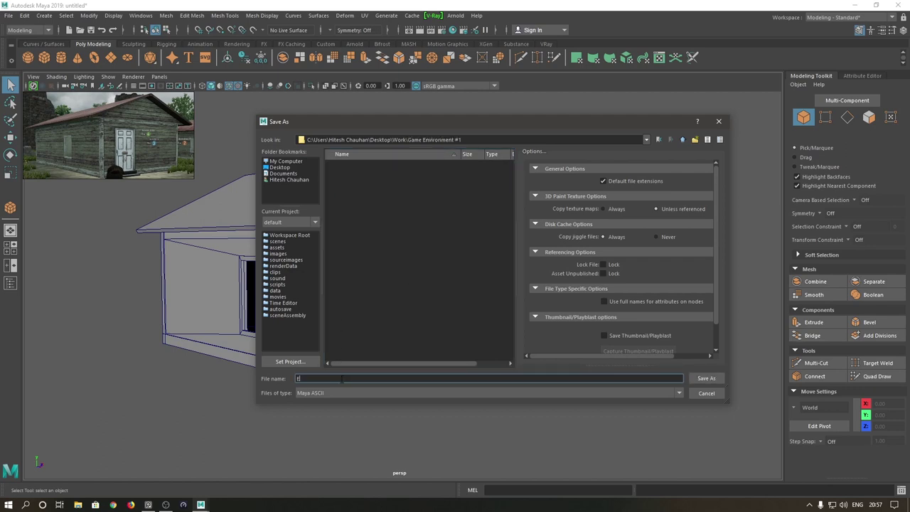